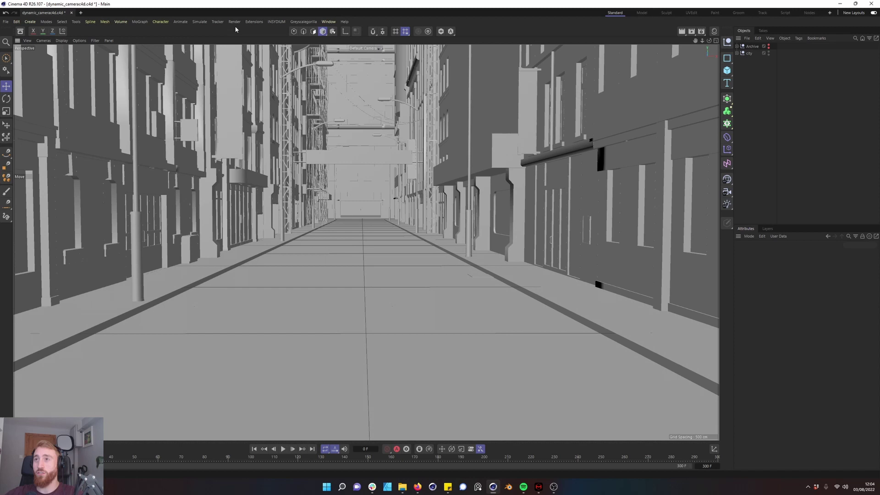
Add a Simulation Scene object and widen the object and attribute area to show its properties
{"action": "left_click", "coordinate": [199, 22]}
{"action": "left_click", "coordinate": [210, 54]}
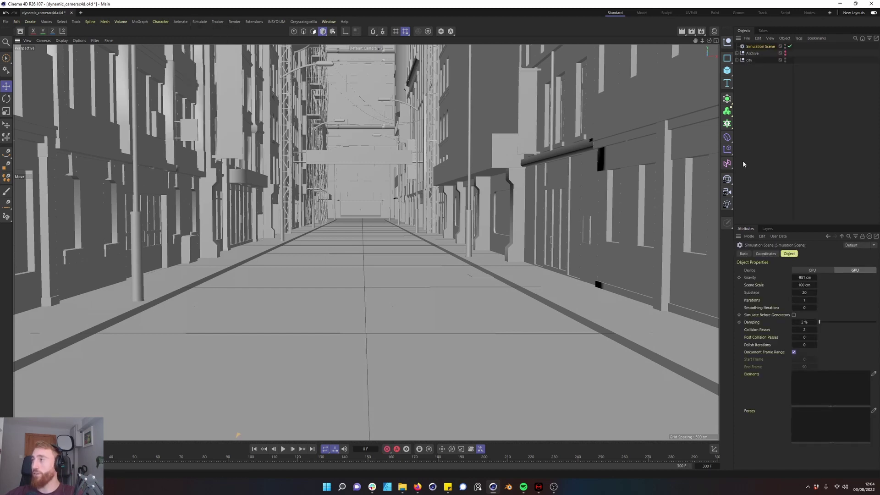
{"action": "left_click", "coordinate": [202, 22]}
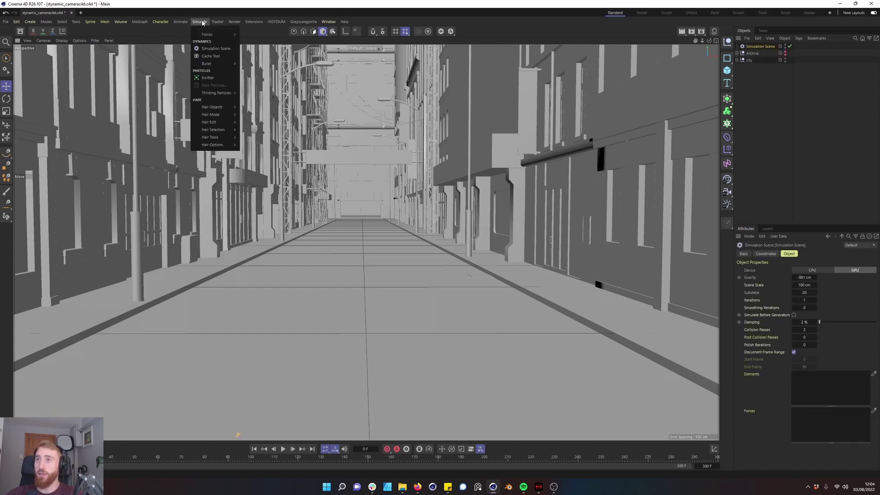
{"action": "left_click", "coordinate": [788, 102]}
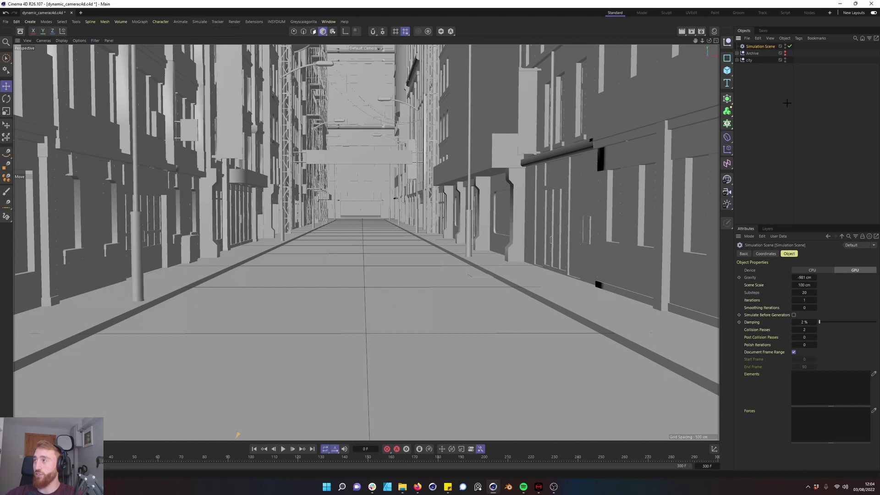
{"action": "left_click", "coordinate": [760, 47]}
{"action": "left_click", "coordinate": [759, 46]}
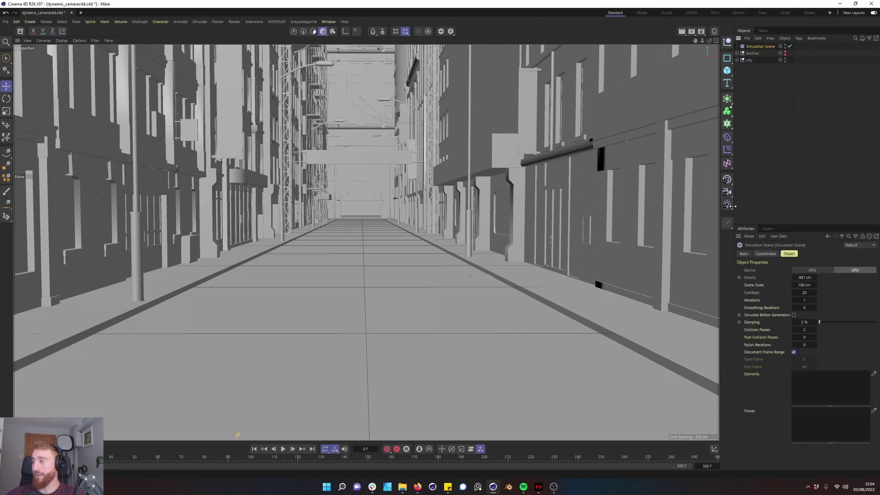
{"action": "left_click_drag", "start_coordinate": [734, 206], "coordinate": [613, 206]}
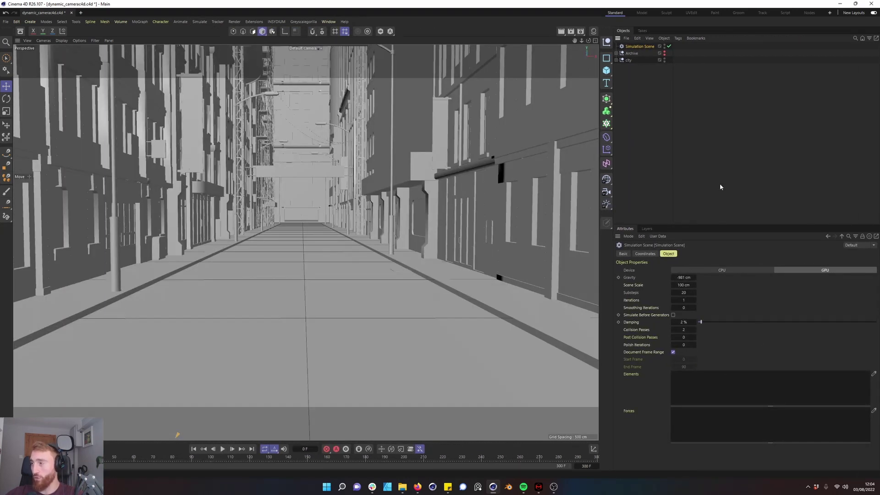
{"action": "left_click", "coordinate": [736, 208]}
{"action": "left_click", "coordinate": [640, 46]}
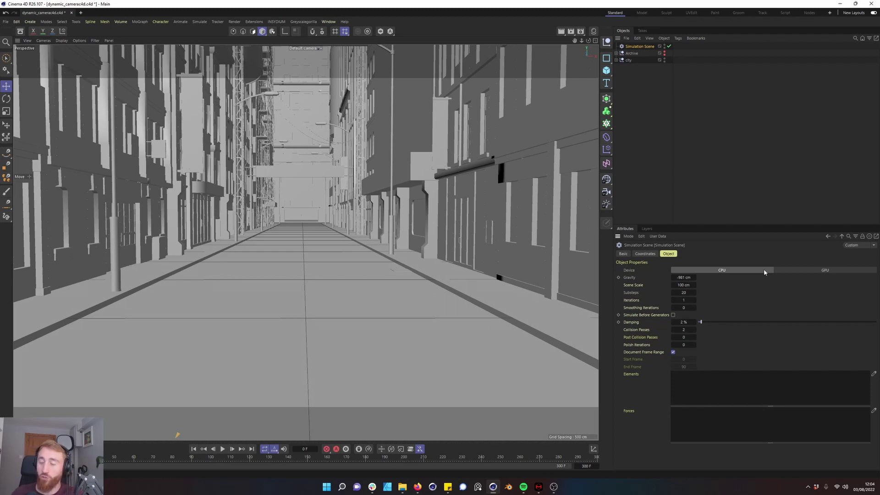
Set the Simulation Scene's calculation device to CPU after trying GPU
{"action": "left_click", "coordinate": [802, 272]}
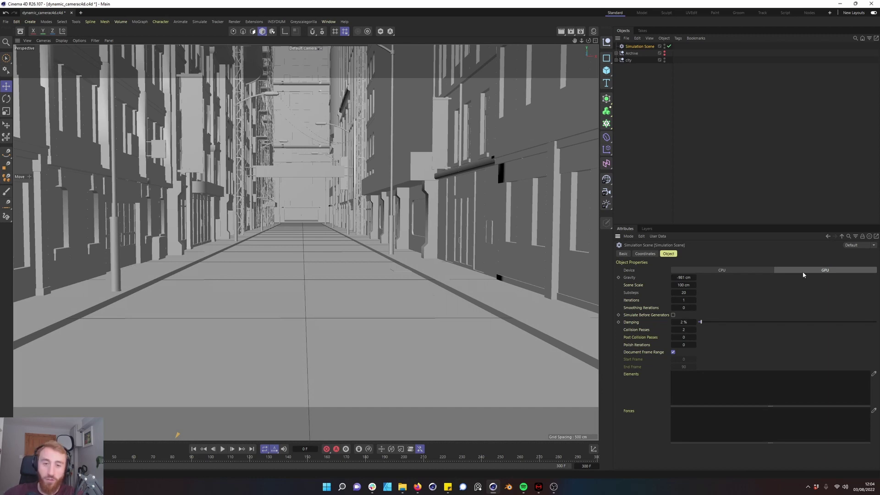
{"action": "left_click", "coordinate": [724, 272]}
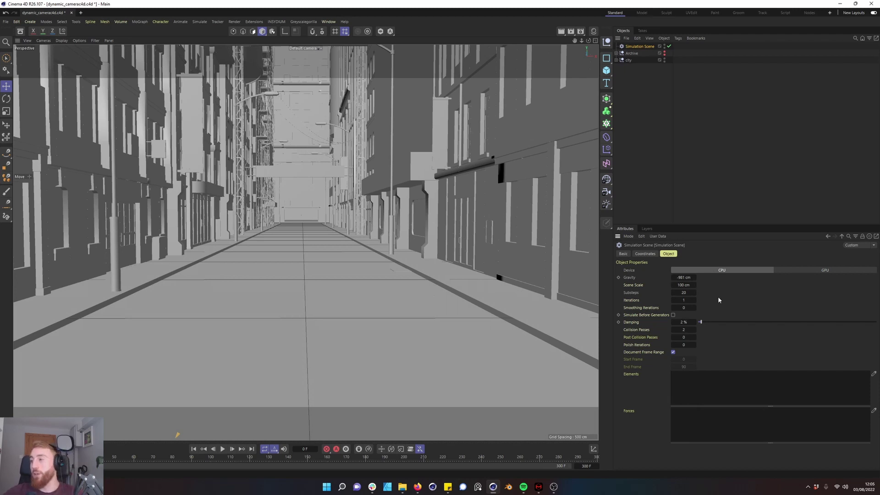
{"action": "left_click", "coordinate": [684, 301]}
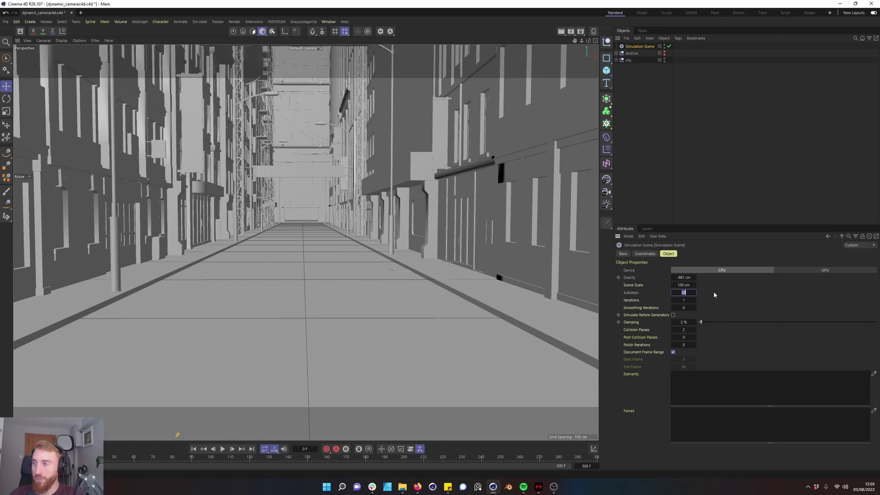
{"action": "key", "text": "Tab"}
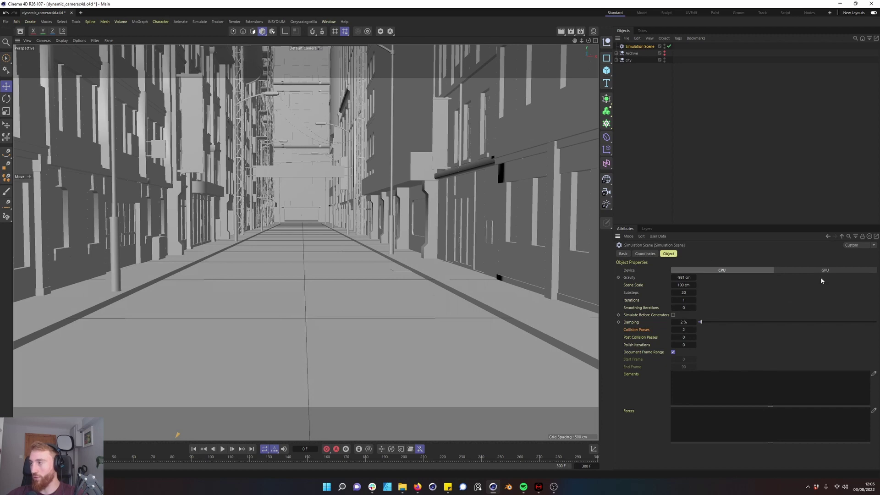
Add a camera from the current street view and look through it
{"action": "left_click", "coordinate": [676, 107]}
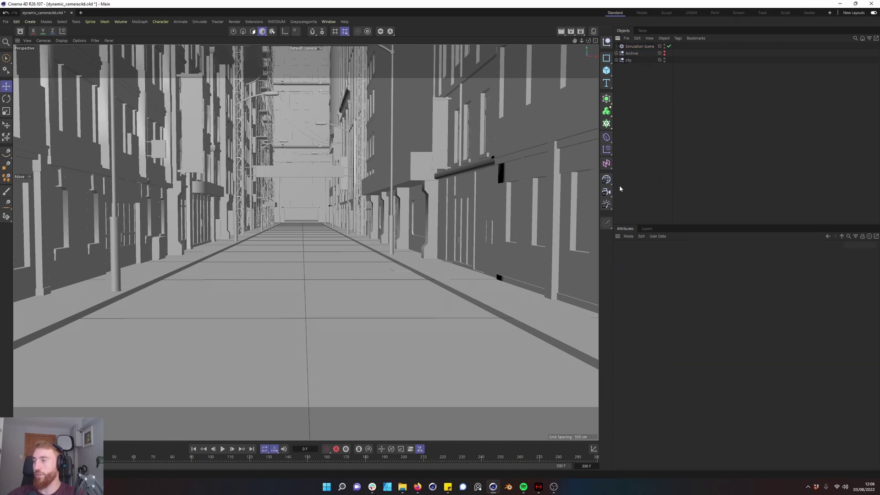
{"action": "left_click", "coordinate": [606, 192]}
{"action": "left_click", "coordinate": [633, 201]}
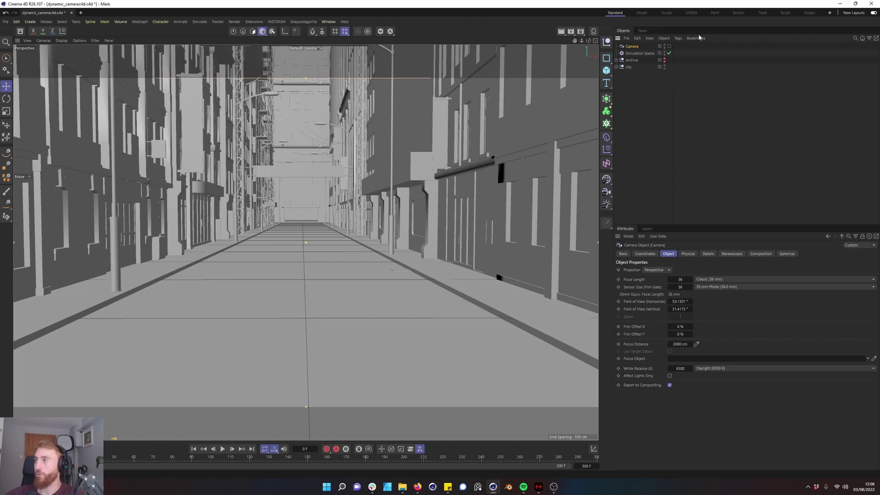
{"action": "left_click", "coordinate": [669, 47]}
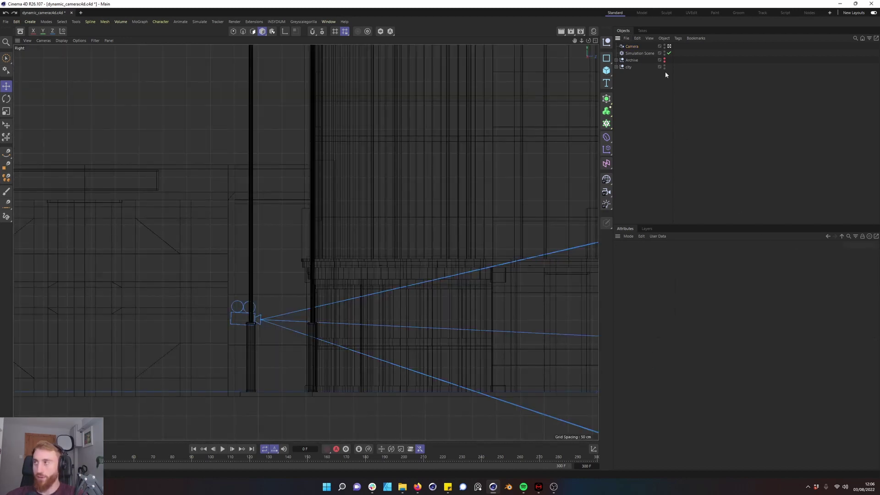
Hide the city group in the viewport and add a cube primitive
{"action": "left_click", "coordinate": [665, 66]}
{"action": "left_click", "coordinate": [606, 70]}
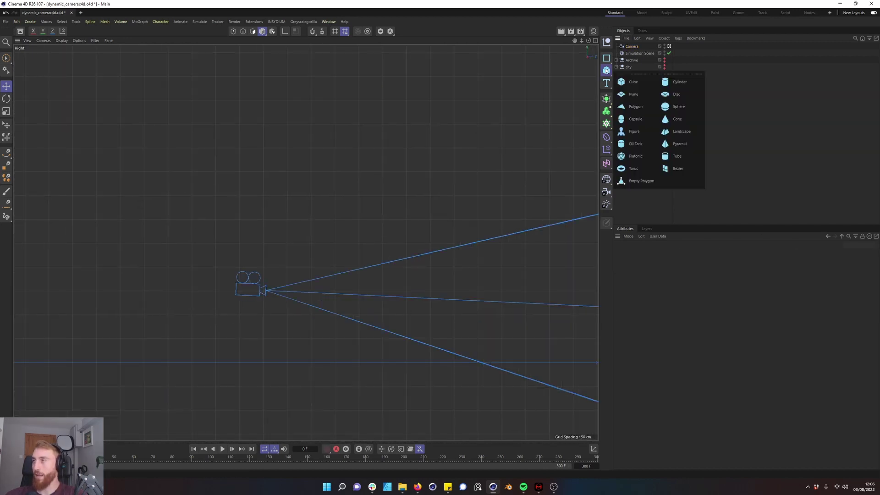
{"action": "left_click", "coordinate": [633, 82]}
Move the cube along its depth and height to the camera's position in the side view
{"action": "scroll", "coordinate": [232, 257], "scroll_direction": "down", "scroll_amount": 15}
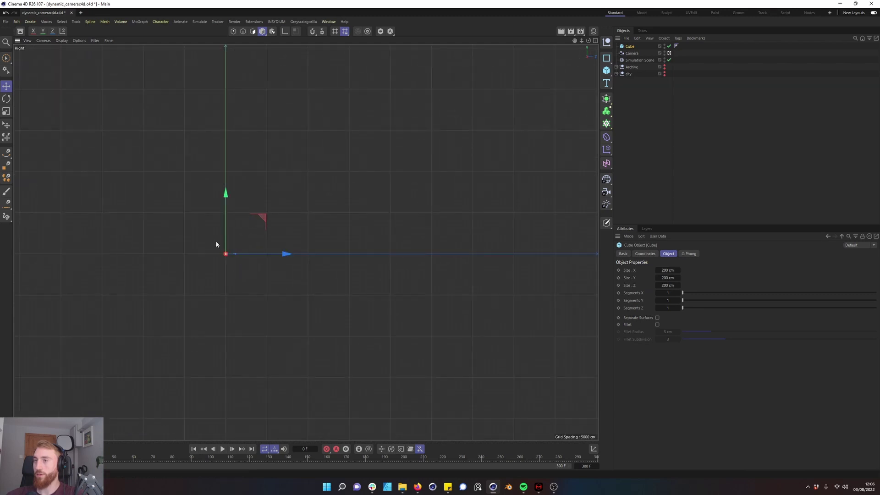
{"action": "scroll", "coordinate": [224, 253], "scroll_direction": "up", "scroll_amount": 12}
{"action": "left_click_drag", "start_coordinate": [313, 292], "coordinate": [629, 292]}
{"action": "middle_click_drag", "start_coordinate": [326, 293], "coordinate": [200, 290], "text": "alt"}
{"action": "scroll", "coordinate": [357, 296], "scroll_direction": "up", "scroll_amount": 10}
{"action": "left_click_drag", "start_coordinate": [210, 313], "coordinate": [273, 312]}
{"action": "left_click_drag", "start_coordinate": [223, 254], "coordinate": [224, 189]}
{"action": "middle_click", "coordinate": [247, 232]}
Centre the cube on the camera in the top view and scale it to about 32 cm wide and 56 cm deep
{"action": "middle_click", "coordinate": [379, 182]}
{"action": "scroll", "coordinate": [313, 175], "scroll_direction": "up", "scroll_amount": 3}
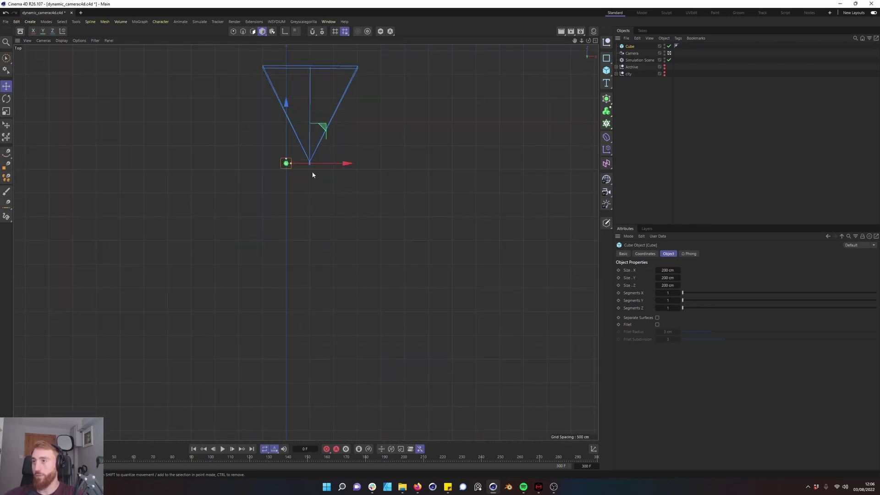
{"action": "scroll", "coordinate": [313, 174], "scroll_direction": "up", "scroll_amount": 10}
{"action": "key", "text": "t"}
{"action": "left_click_drag", "start_coordinate": [279, 80], "coordinate": [275, 154]}
{"action": "middle_click", "coordinate": [373, 169]}
{"action": "key", "text": "e"}
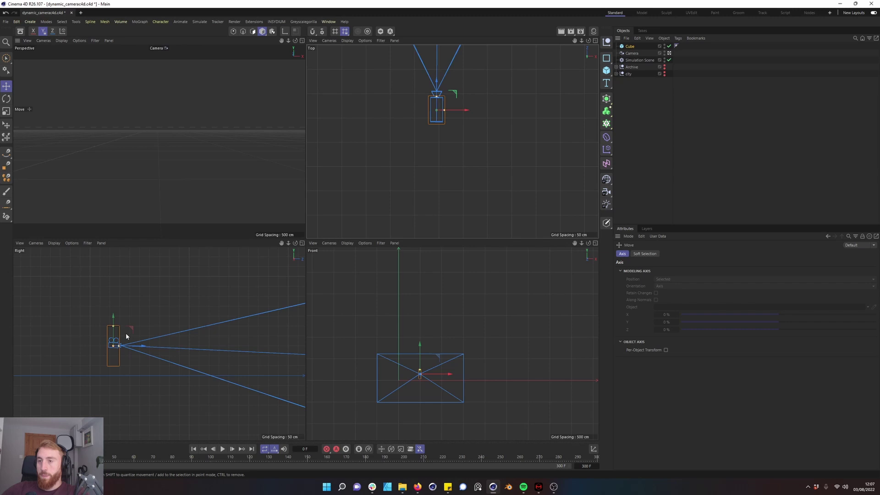
In the side view, reduce the cube to about 38.6 cm high, tilt it to match the camera and align it over the camera body
{"action": "middle_click", "coordinate": [131, 331]}
{"action": "scroll", "coordinate": [220, 233], "scroll_direction": "up", "scroll_amount": 5}
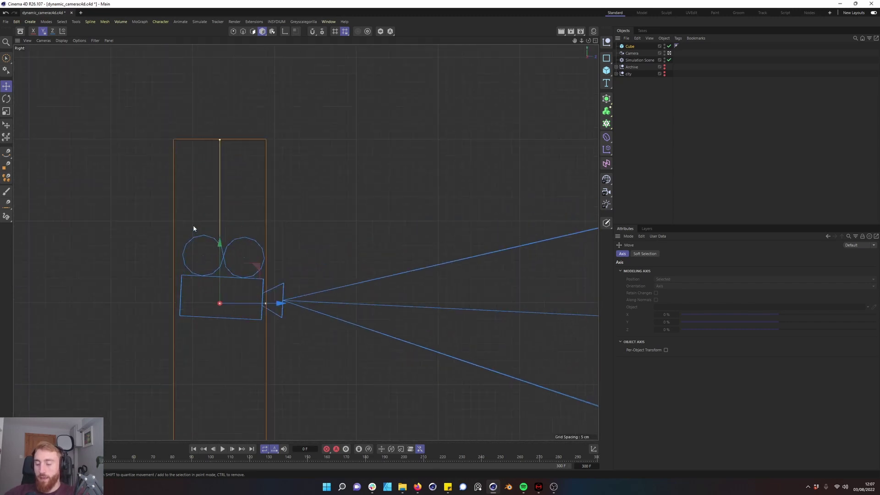
{"action": "key", "text": "y"}
{"action": "key", "text": "t"}
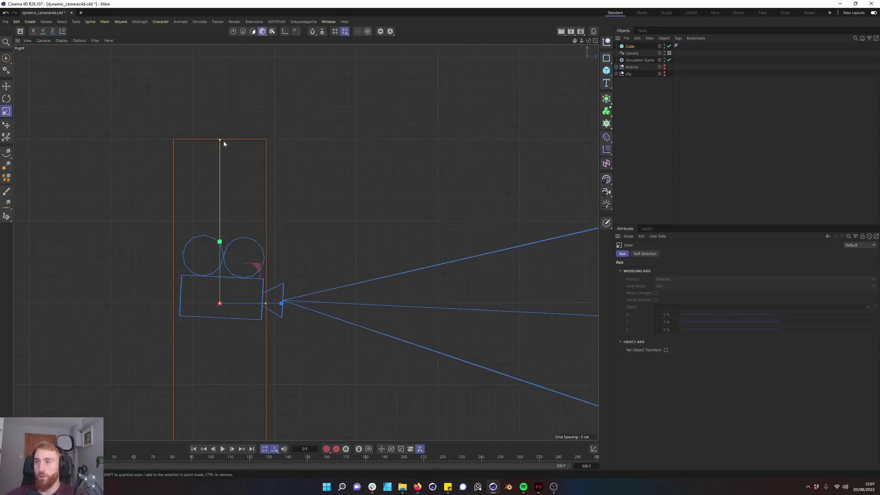
{"action": "left_click_drag", "start_coordinate": [222, 142], "coordinate": [224, 249]}
{"action": "key", "text": "r"}
{"action": "key", "text": "e"}
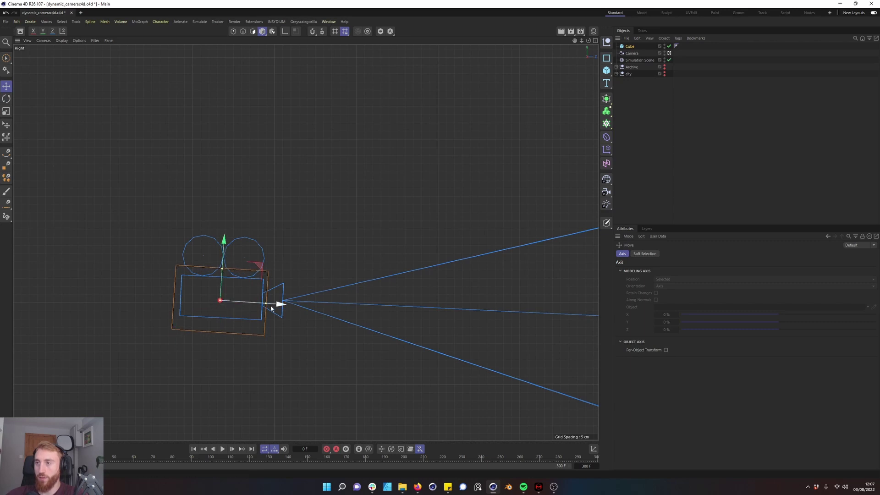
{"action": "left_click_drag", "start_coordinate": [271, 305], "coordinate": [270, 305]}
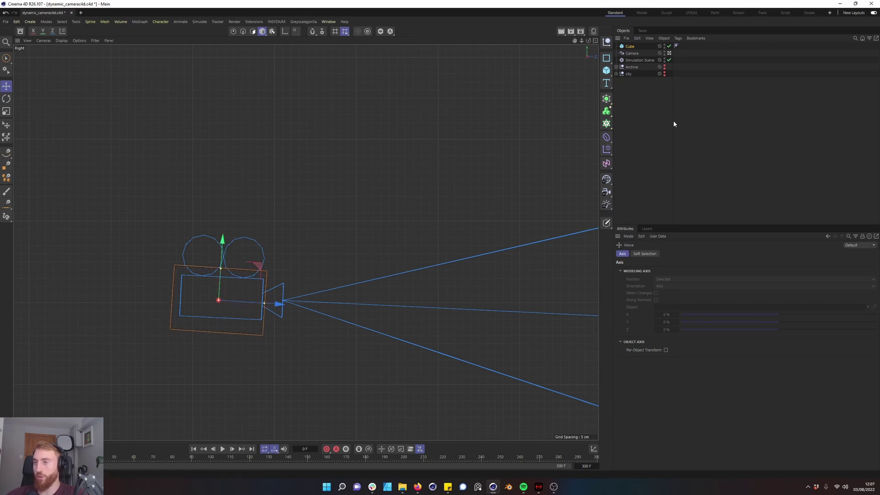
{"action": "left_click", "coordinate": [664, 151]}
{"action": "left_click", "coordinate": [631, 46]}
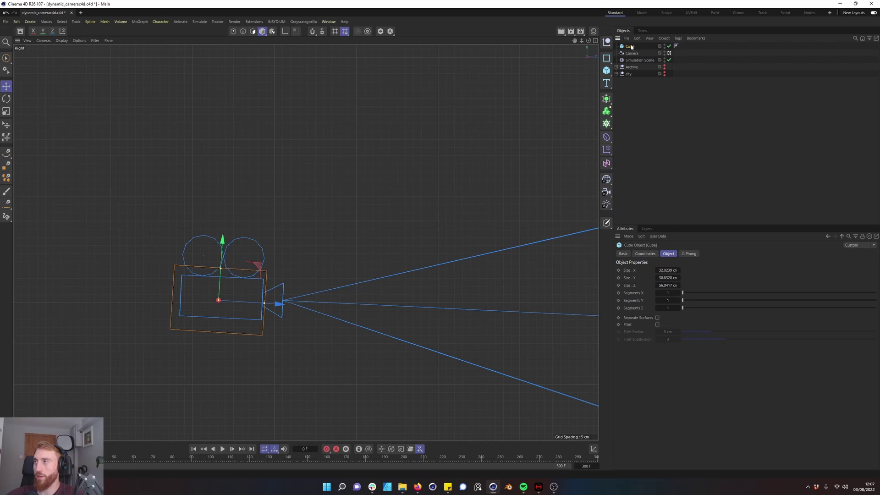
Examine how the cube encloses the camera from outside the camera view, and return to the camera view
{"action": "middle_click", "coordinate": [401, 302]}
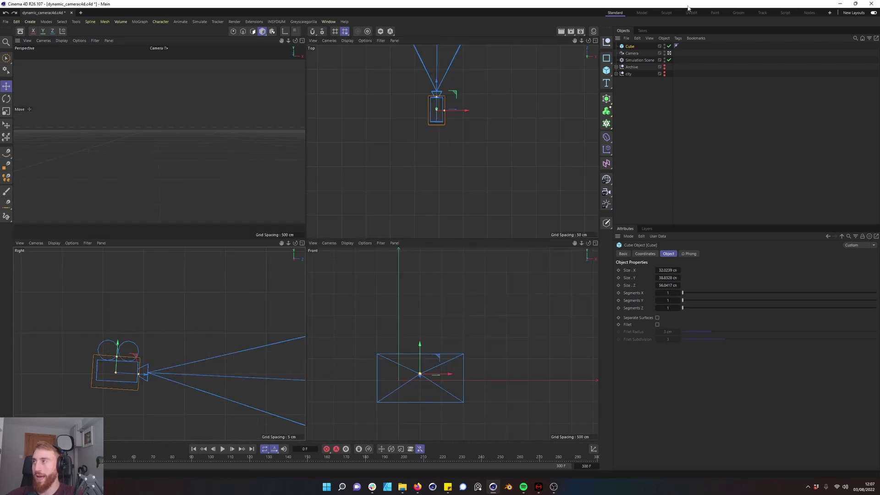
{"action": "left_click", "coordinate": [670, 54]}
{"action": "middle_click", "coordinate": [208, 162]}
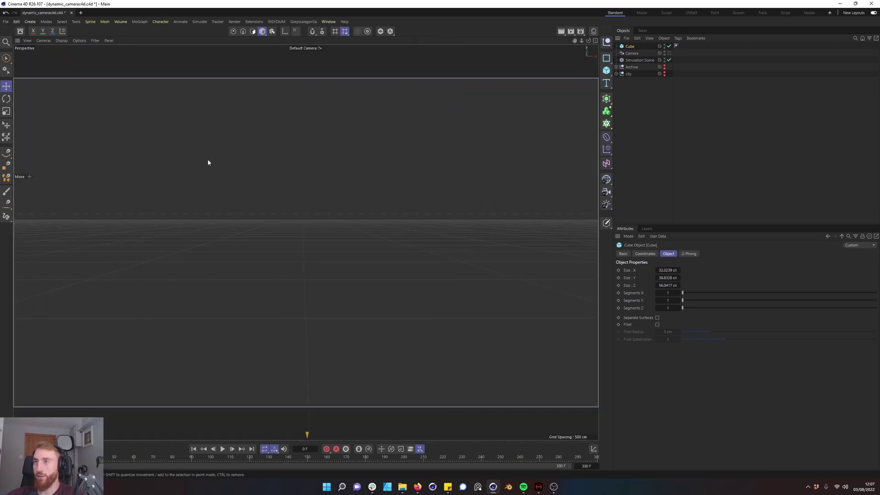
{"action": "scroll", "coordinate": [208, 163], "scroll_direction": "down", "scroll_amount": 3}
{"action": "left_click_drag", "start_coordinate": [294, 197], "coordinate": [170, 195], "text": "alt"}
{"action": "left_click_drag", "start_coordinate": [430, 151], "coordinate": [372, 169], "text": "alt"}
{"action": "middle_click", "coordinate": [340, 183]}
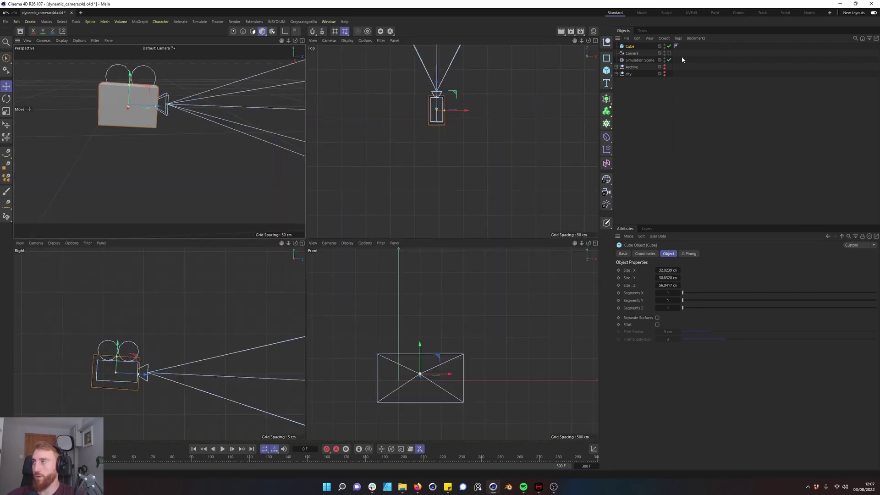
{"action": "left_click", "coordinate": [669, 54]}
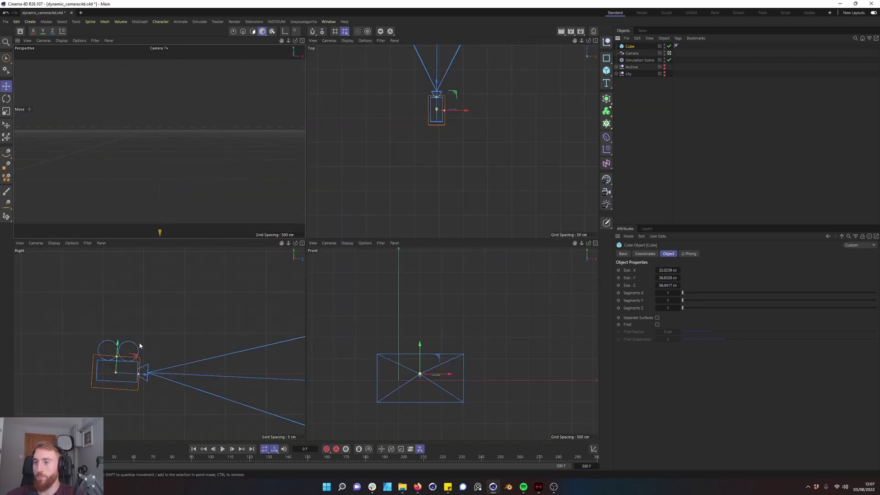
Shrink the cube closer to the camera body in the side view, to about 28.5 cm high and 54.5 cm deep
{"action": "scroll", "coordinate": [140, 348], "scroll_direction": "up", "scroll_amount": 5}
{"action": "middle_click_drag", "start_coordinate": [141, 349], "coordinate": [177, 277], "text": "alt"}
{"action": "middle_click", "coordinate": [175, 285]}
{"action": "middle_click_drag", "start_coordinate": [249, 240], "coordinate": [221, 309], "text": "alt"}
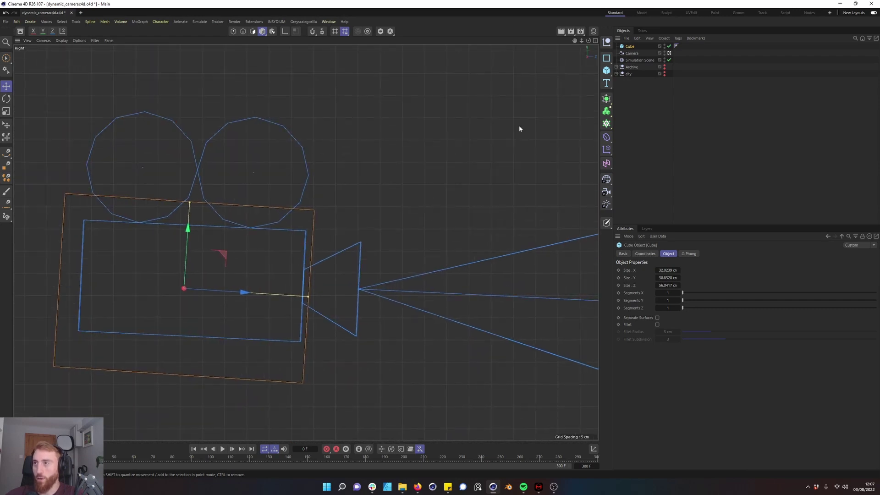
{"action": "key", "text": "y"}
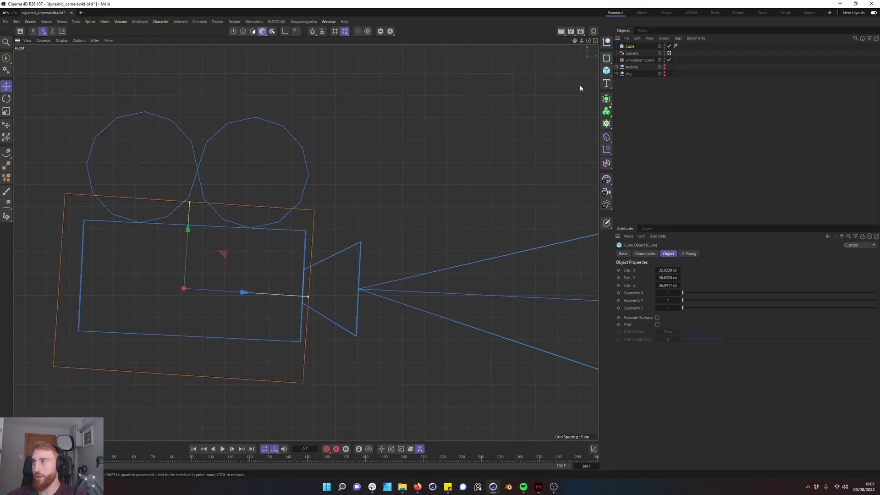
{"action": "key", "text": "t"}
{"action": "left_click_drag", "start_coordinate": [191, 215], "coordinate": [190, 239]}
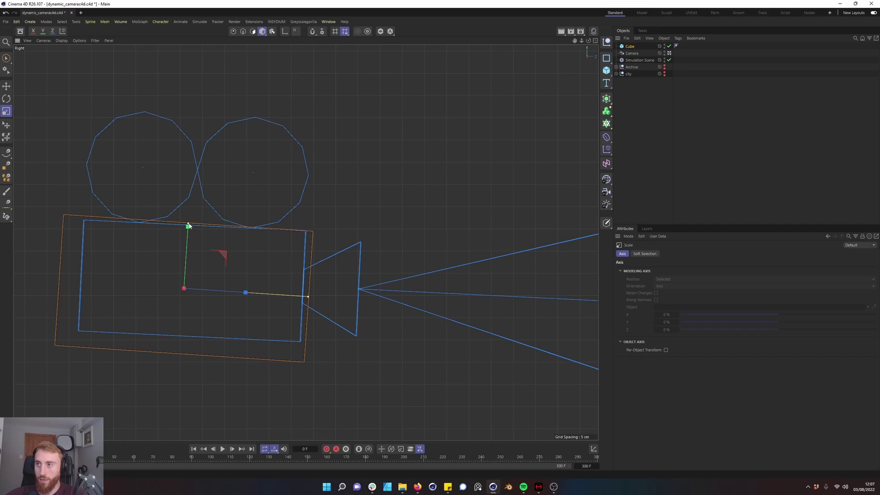
{"action": "left_click_drag", "start_coordinate": [307, 298], "coordinate": [297, 300]}
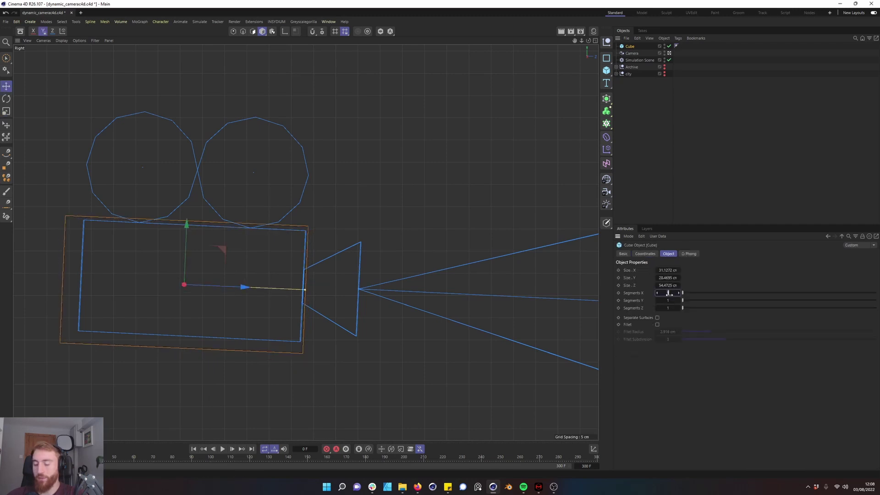
Set the cube's X, Y and Z segments to 2 each
{"action": "left_click", "coordinate": [668, 293]}
{"action": "type", "text": "2"}
{"action": "key", "text": "Tab"}
{"action": "type", "text": "2"}
{"action": "key", "text": "Tab"}
{"action": "type", "text": "2"}
{"action": "key", "text": "Return"}
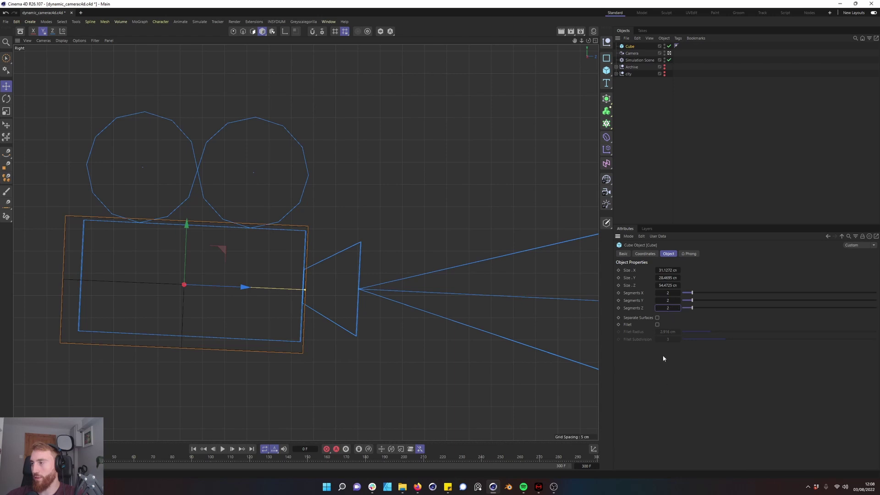
Enable the fillet on the cube and set its radius to 1 cm
{"action": "left_click", "coordinate": [657, 324]}
{"action": "left_click", "coordinate": [668, 331]}
{"action": "type", "text": "1"}
{"action": "key", "text": "Return"}
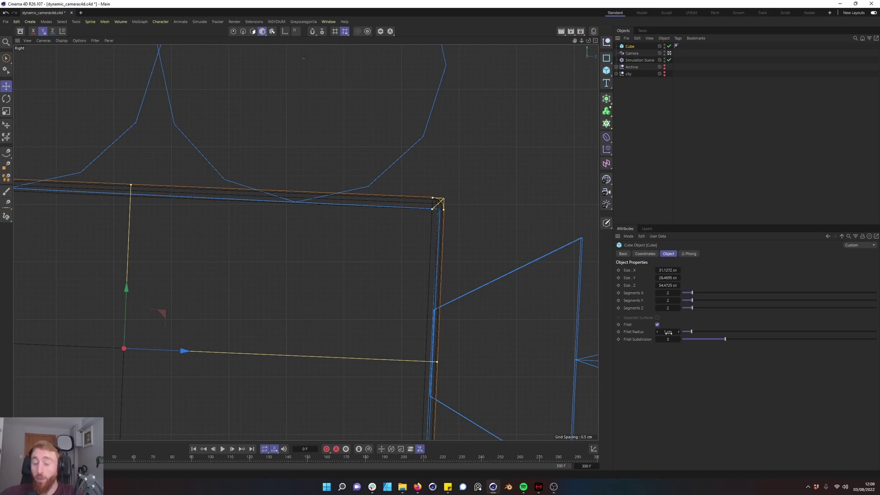
Try a 3 cm fillet radius on the cube and settle on 2 cm
{"action": "double_click", "coordinate": [668, 332]}
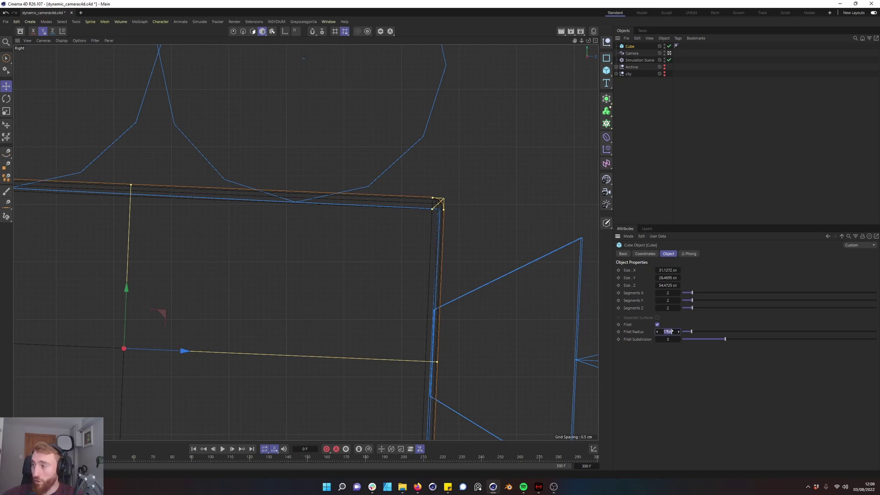
{"action": "type", "text": "3"}
{"action": "key", "text": "Return"}
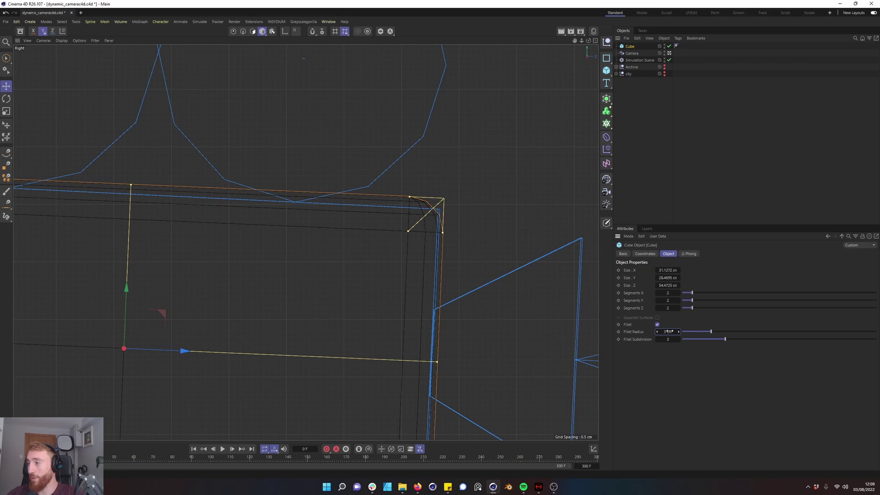
{"action": "double_click", "coordinate": [670, 332]}
{"action": "type", "text": "2"}
{"action": "key", "text": "Return"}
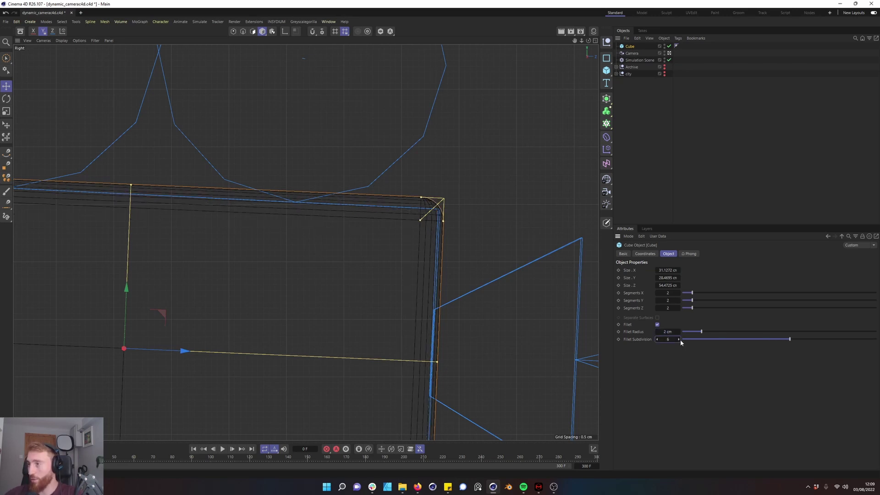
Set the cube's fillet subdivision to 4 and its fillet radius to 1 cm
{"action": "left_click", "coordinate": [658, 340]}
{"action": "left_click", "coordinate": [657, 339]}
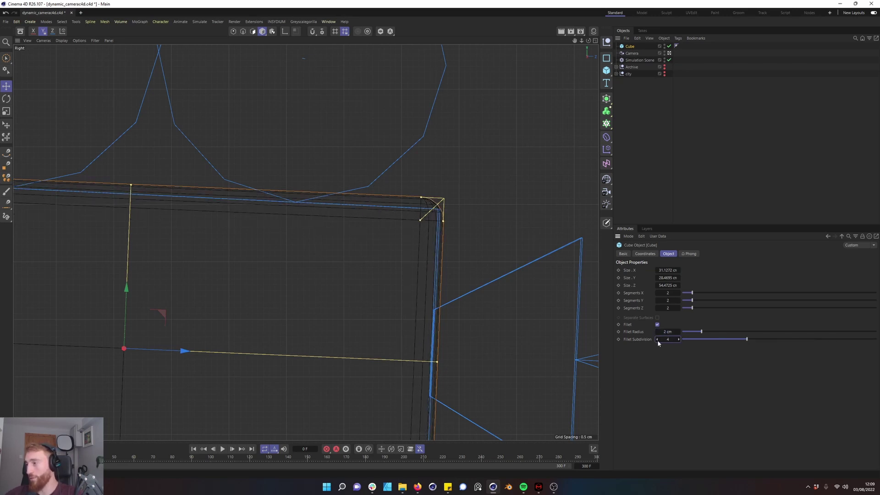
{"action": "double_click", "coordinate": [665, 331]}
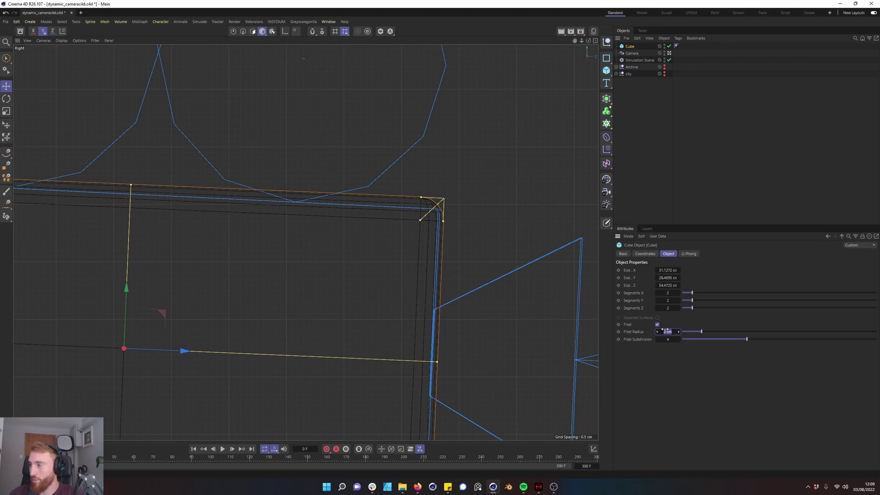
{"action": "type", "text": "1"}
{"action": "key", "text": "Return"}
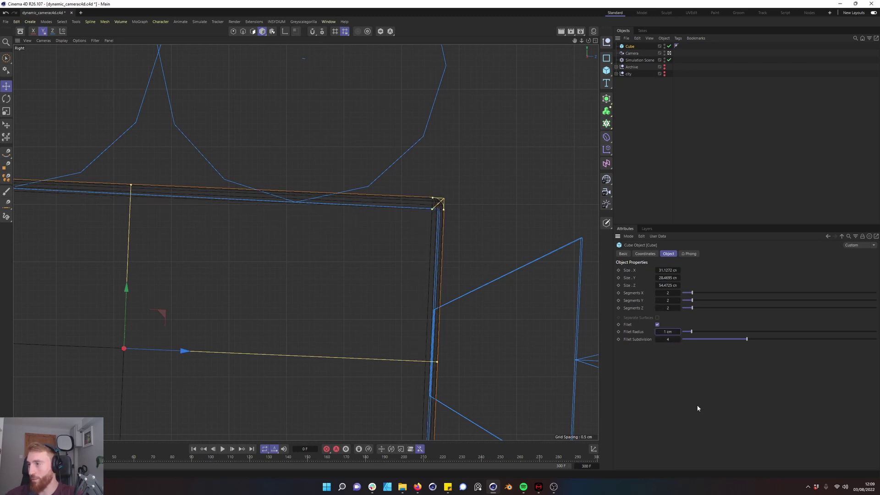
Duplicate the cube and move the copy forward along its length to the camera's lens in the side view
{"action": "left_click", "coordinate": [686, 141]}
{"action": "left_click_drag", "start_coordinate": [630, 42], "coordinate": [631, 46]}
{"action": "key", "text": "r"}
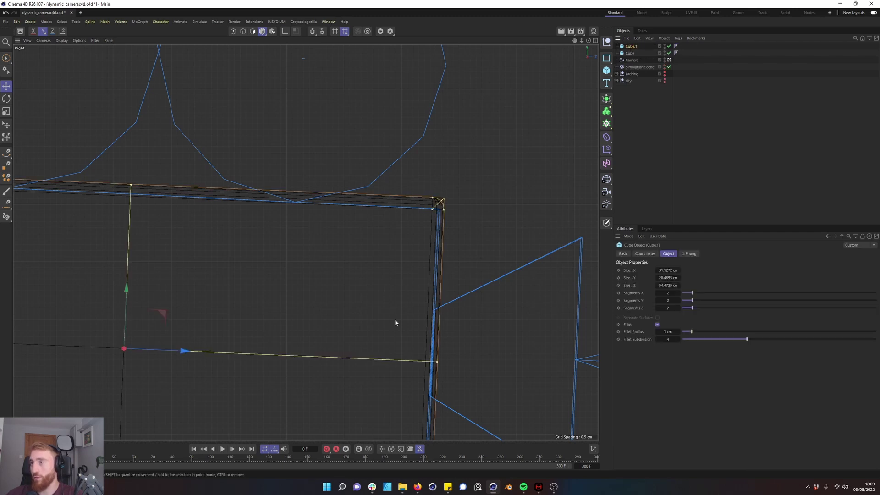
{"action": "key", "text": "F5"}
{"action": "middle_click", "coordinate": [130, 370]}
{"action": "scroll", "coordinate": [199, 301], "scroll_direction": "down", "scroll_amount": 2}
{"action": "middle_click_drag", "start_coordinate": [199, 301], "coordinate": [273, 274], "text": "alt"}
{"action": "left_click_drag", "start_coordinate": [626, 54], "coordinate": [630, 44]}
{"action": "key", "text": "ctrl+z"}
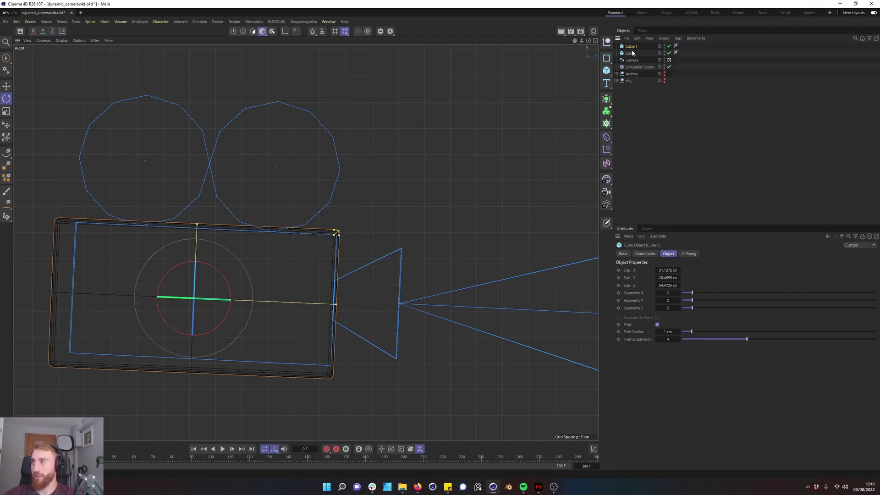
{"action": "key", "text": "e"}
{"action": "left_click_drag", "start_coordinate": [248, 300], "coordinate": [461, 303]}
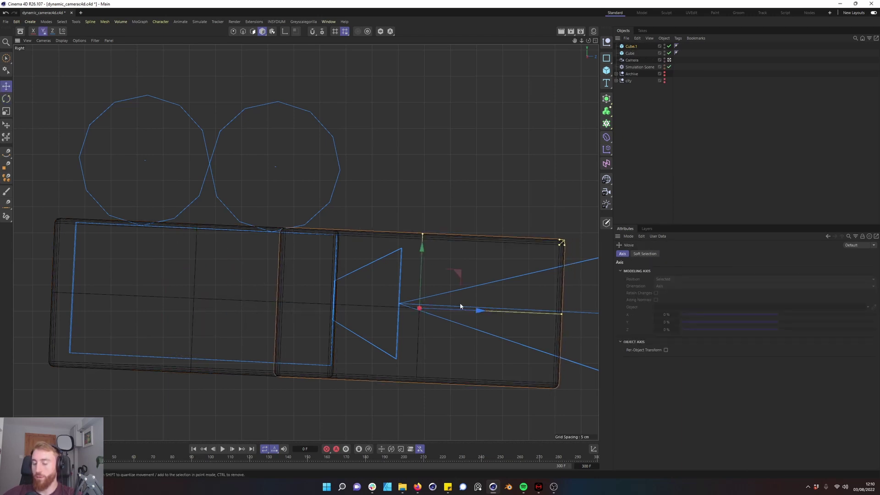
Scale the copied cube down to fit the lens, about 11.3 cm wide, 16.6 cm high and 13 cm deep
{"action": "key", "text": "t"}
{"action": "left_click_drag", "start_coordinate": [494, 239], "coordinate": [405, 313]}
{"action": "key", "text": "e"}
{"action": "middle_click", "coordinate": [405, 314]}
{"action": "scroll", "coordinate": [424, 83], "scroll_direction": "up", "scroll_amount": 6}
{"action": "key", "text": "t"}
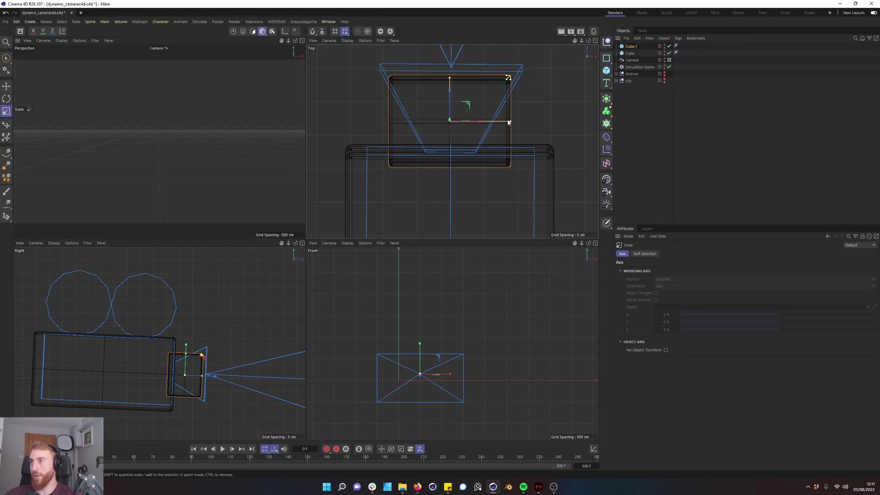
{"action": "left_click_drag", "start_coordinate": [508, 123], "coordinate": [481, 122]}
{"action": "key", "text": "e"}
Add a Taper deformer as a child of the lens cube and fit it to its parent
{"action": "left_click", "coordinate": [640, 133]}
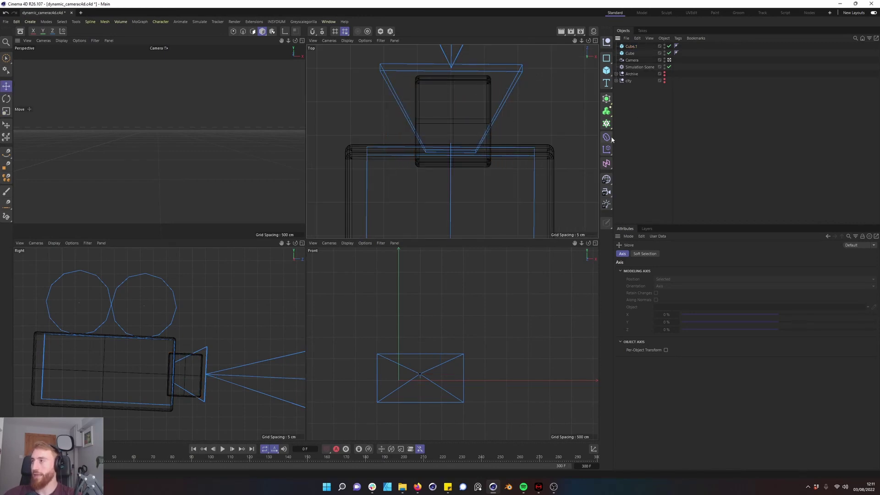
{"action": "left_click", "coordinate": [609, 139]}
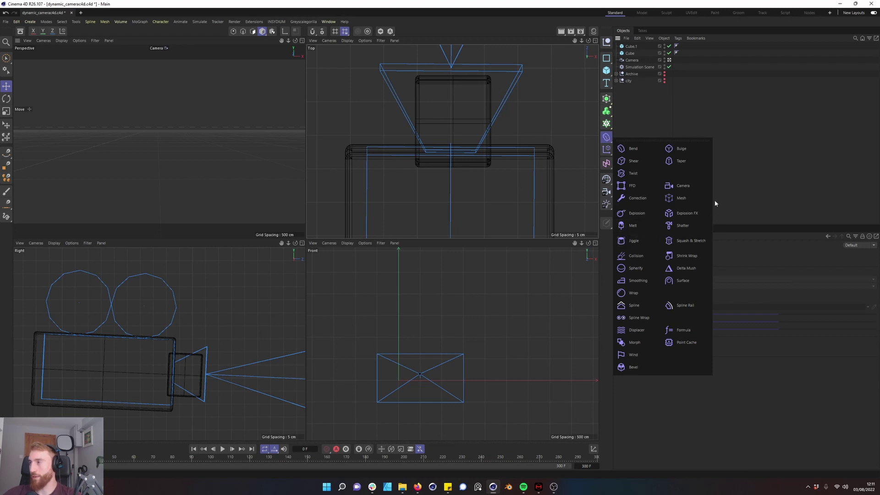
{"action": "left_click", "coordinate": [678, 161]}
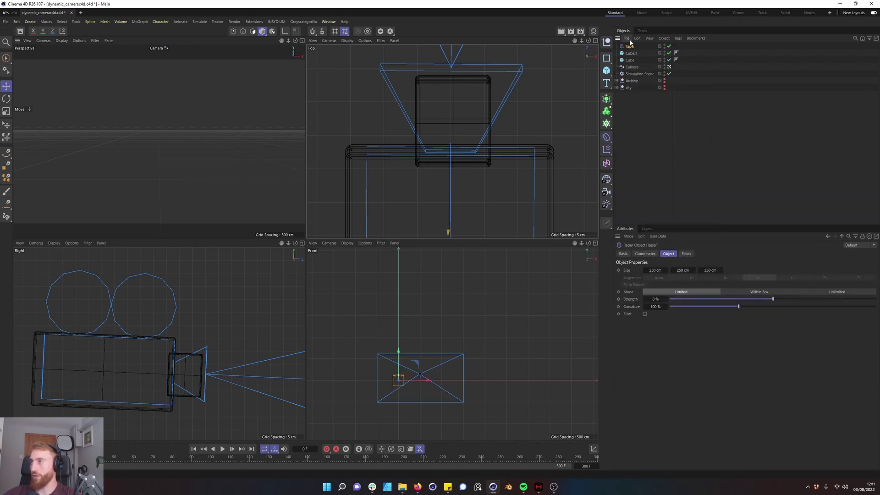
{"action": "left_click_drag", "start_coordinate": [631, 44], "coordinate": [633, 56]}
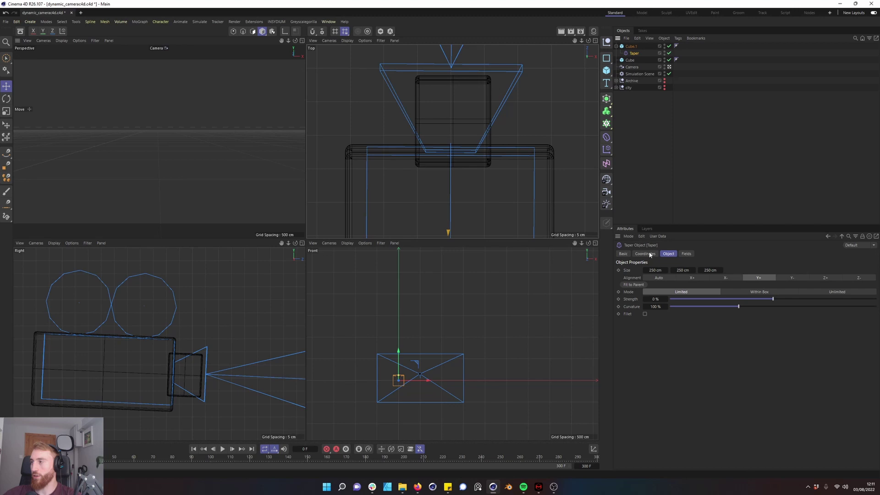
{"action": "left_click", "coordinate": [634, 285]}
Set the Taper to Z+ alignment with -74% strength and 196% curvature, and enable its fillet
{"action": "left_click_drag", "start_coordinate": [773, 298], "coordinate": [805, 307]}
{"action": "left_click", "coordinate": [825, 278]}
{"action": "left_click", "coordinate": [645, 314]}
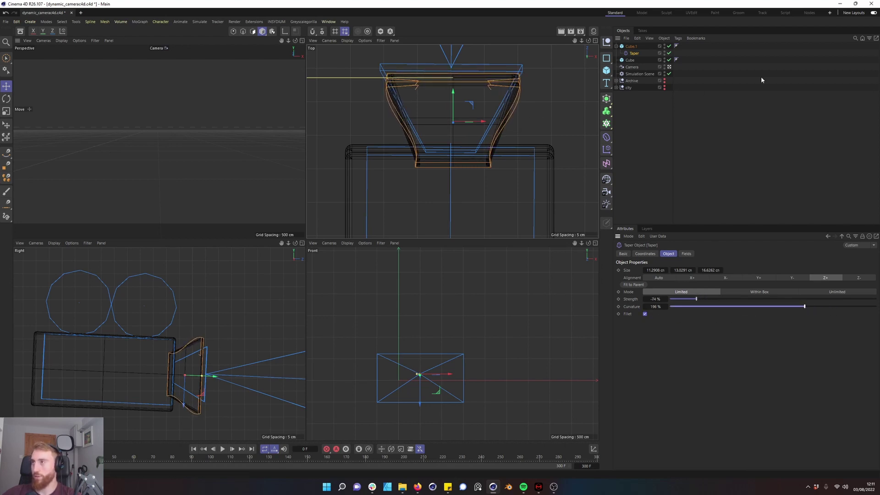
Merge the tapered lens cube and the body cube into one object with Connect Objects + Delete
{"action": "left_click", "coordinate": [631, 47]}
{"action": "left_click", "coordinate": [629, 60]}
{"action": "right_click", "coordinate": [630, 60]}
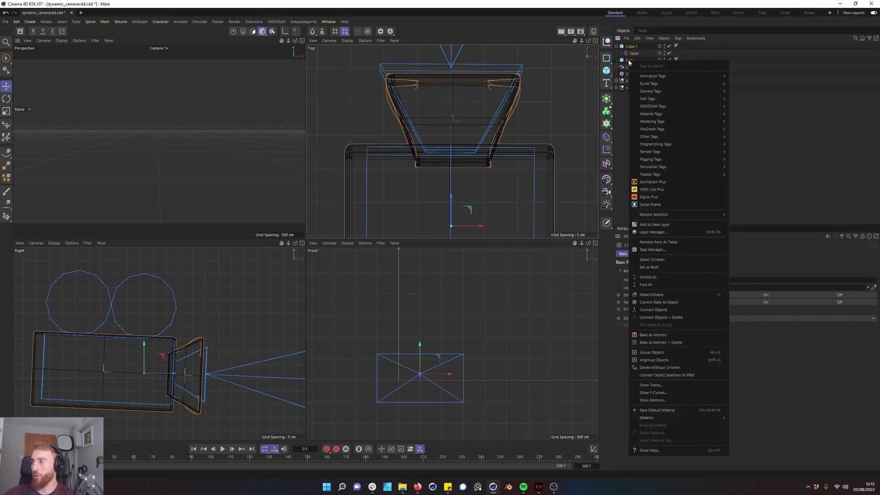
{"action": "left_click", "coordinate": [674, 319]}
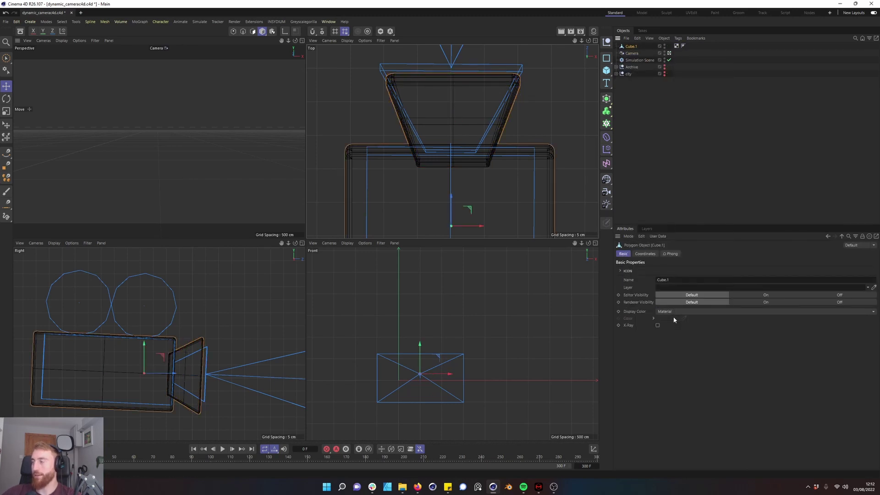
Rename the merged object Camera_dummy and make the Camera its child
{"action": "double_click", "coordinate": [632, 46]}
{"action": "type", "text": "Cam"}
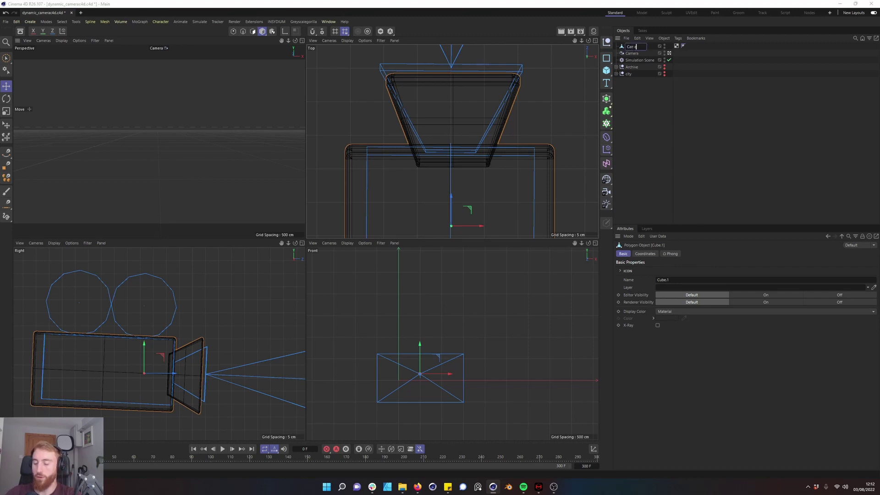
{"action": "type", "text": "era_dummy"}
{"action": "key", "text": "Return"}
{"action": "left_click", "coordinate": [633, 53]}
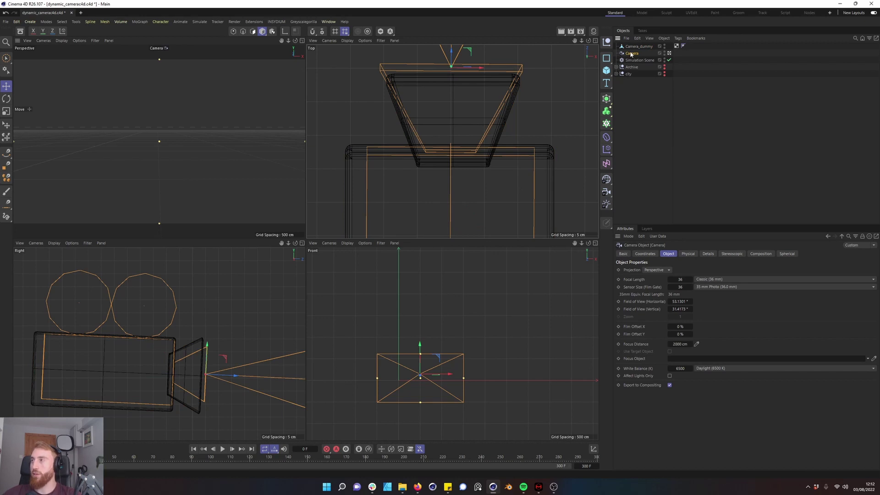
{"action": "left_click_drag", "start_coordinate": [632, 54], "coordinate": [637, 48]}
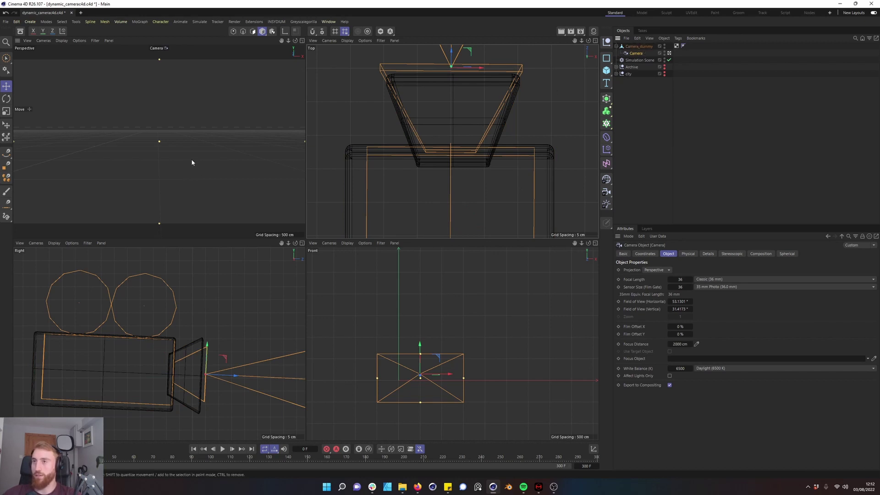
Apply a Bullet Rigid Body tag to Camera_dummy
{"action": "left_click", "coordinate": [638, 47]}
{"action": "right_click", "coordinate": [637, 48]}
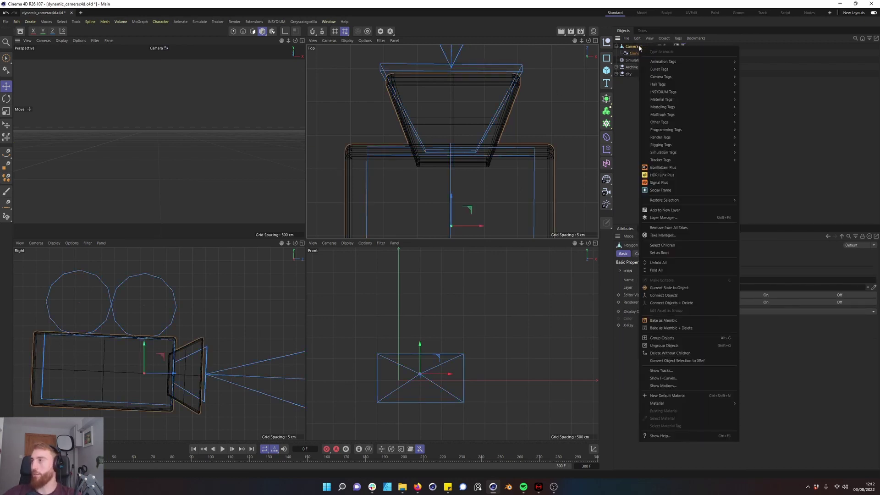
{"action": "mouse_move", "coordinate": [683, 154]}
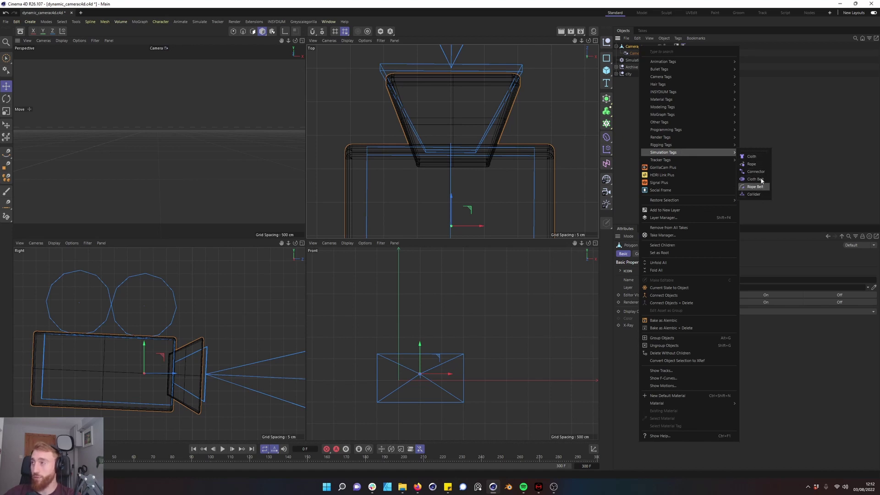
{"action": "mouse_move", "coordinate": [693, 71]}
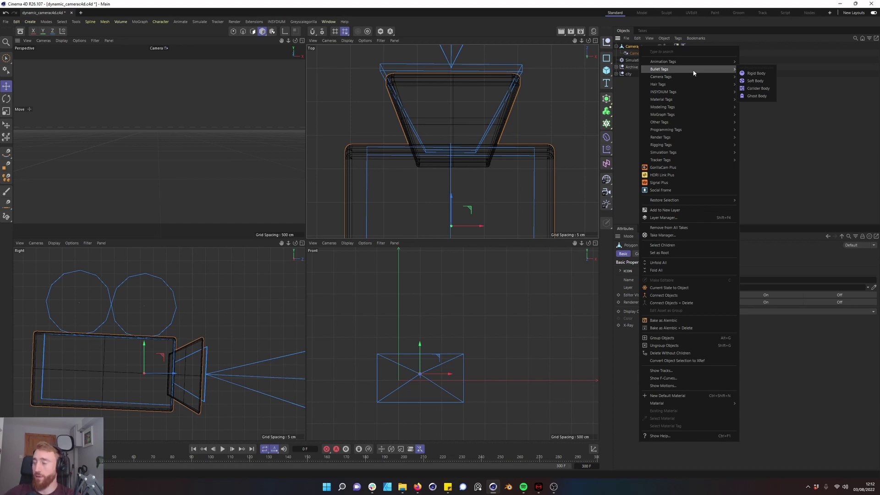
{"action": "left_click", "coordinate": [757, 74]}
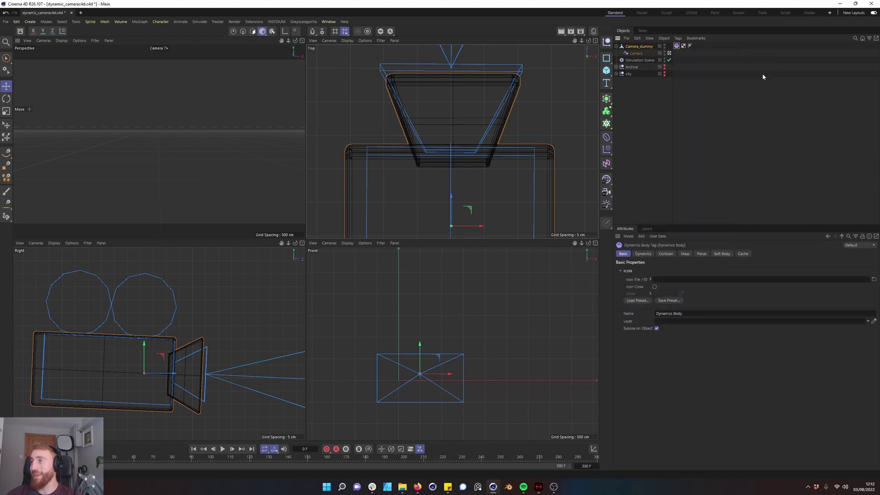
Make the hidden city group visible and expand its child objects
{"action": "left_click", "coordinate": [664, 72]}
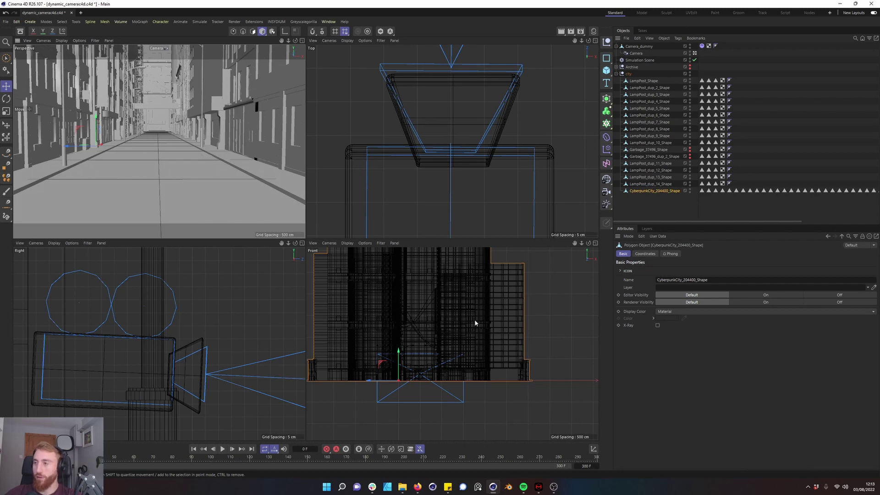
{"action": "left_click", "coordinate": [644, 111]}
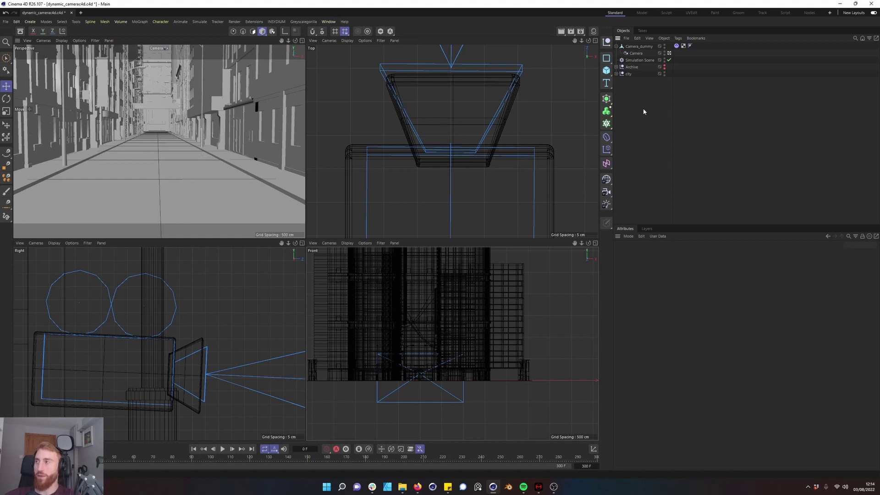
{"action": "left_click", "coordinate": [629, 74]}
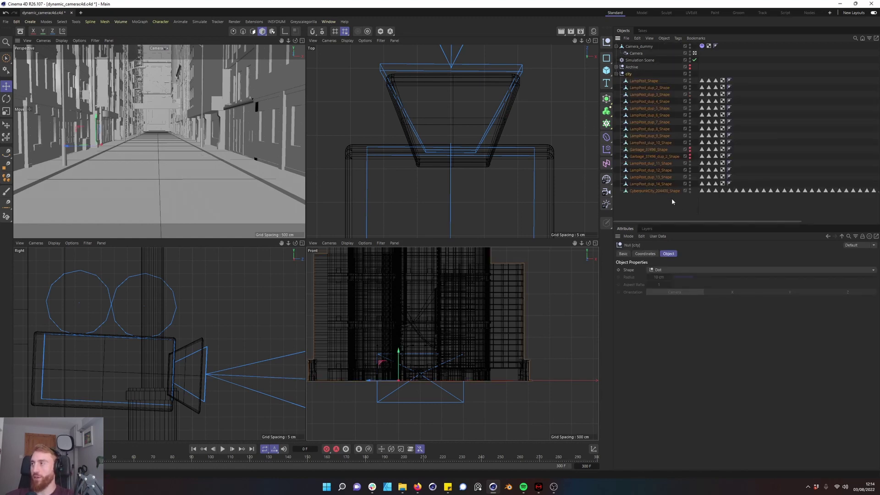
Try a Bullet Collider Body tag on the CyberpunkCity_204400_Shape mesh
{"action": "left_click", "coordinate": [657, 191]}
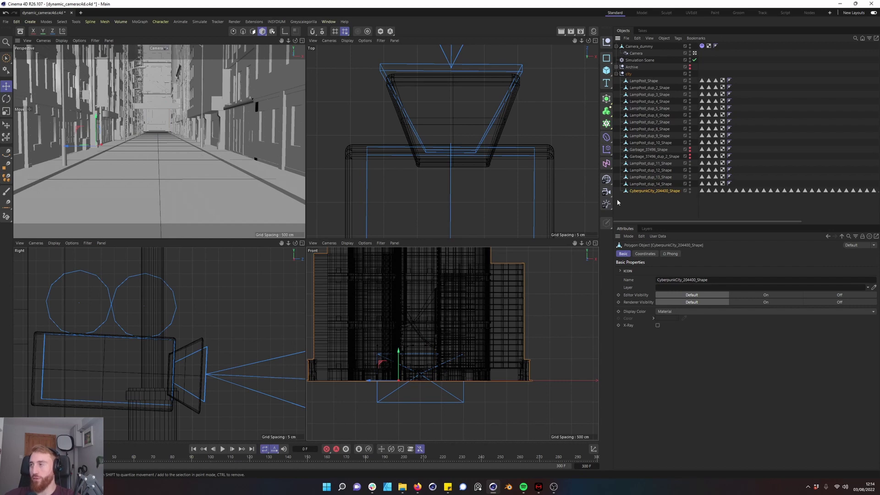
{"action": "right_click", "coordinate": [650, 192]}
{"action": "mouse_move", "coordinate": [691, 106]}
{"action": "left_click", "coordinate": [783, 125]}
{"action": "right_click", "coordinate": [652, 191]}
{"action": "mouse_move", "coordinate": [694, 106]}
{"action": "left_click", "coordinate": [770, 125]}
Test-play the simulation with the city mesh as a collider and delete its Collider Body tag
{"action": "left_click", "coordinate": [223, 449]}
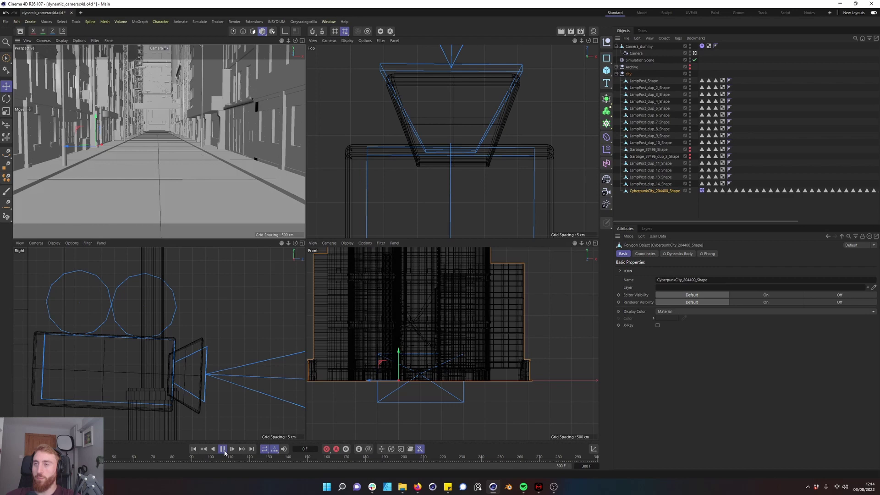
{"action": "left_click", "coordinate": [223, 449]}
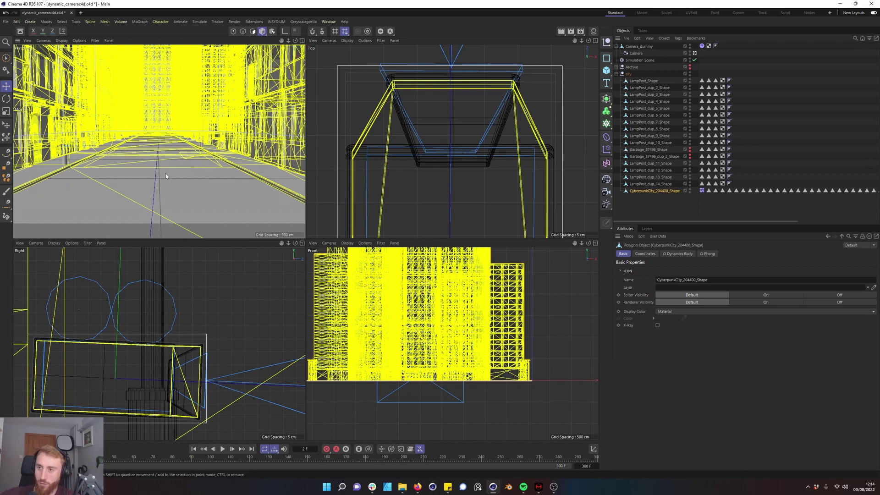
{"action": "middle_click", "coordinate": [250, 133]}
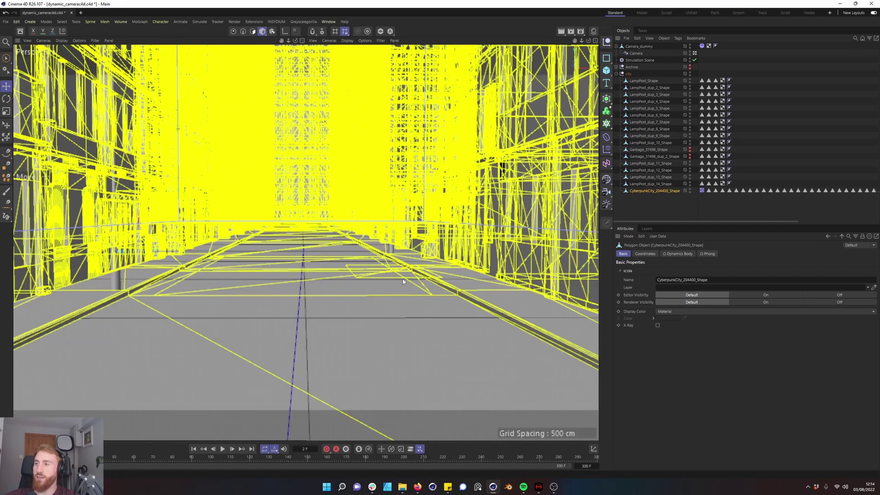
{"action": "key", "text": "F4"}
{"action": "scroll", "coordinate": [321, 229], "scroll_direction": "down", "scroll_amount": 2}
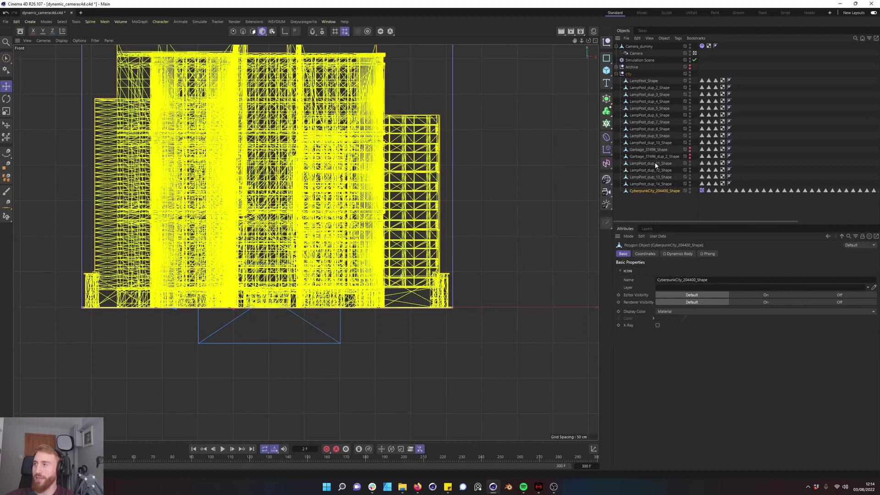
{"action": "left_click", "coordinate": [702, 191]}
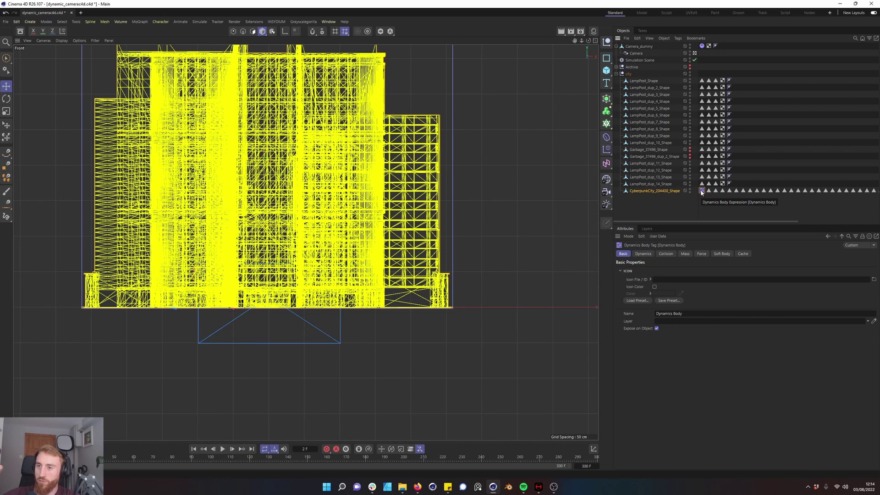
{"action": "key", "text": "Delete"}
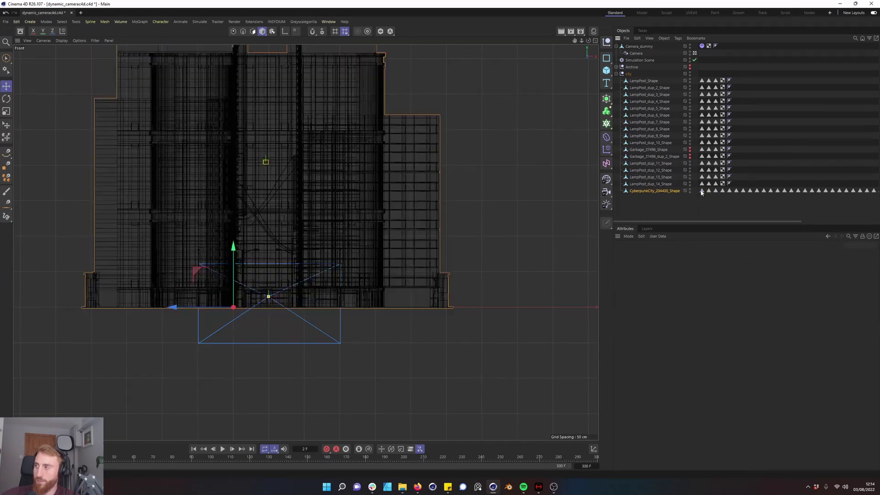
Try adding a Plane primitive at the base of the city and scaling it in the front view
{"action": "key", "text": "h"}
{"action": "left_click", "coordinate": [604, 70]}
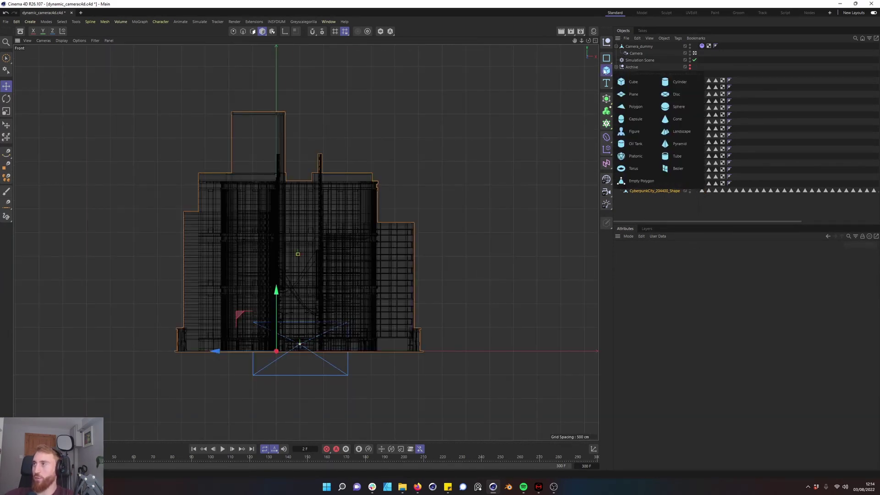
{"action": "left_click", "coordinate": [645, 92]}
{"action": "scroll", "coordinate": [414, 320], "scroll_direction": "down", "scroll_amount": 4}
{"action": "key", "text": "t"}
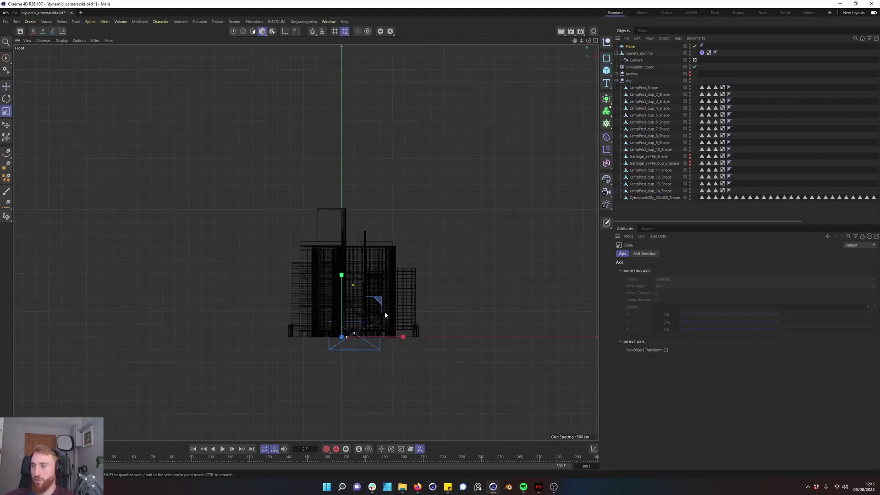
{"action": "left_click_drag", "start_coordinate": [386, 312], "coordinate": [385, 311]}
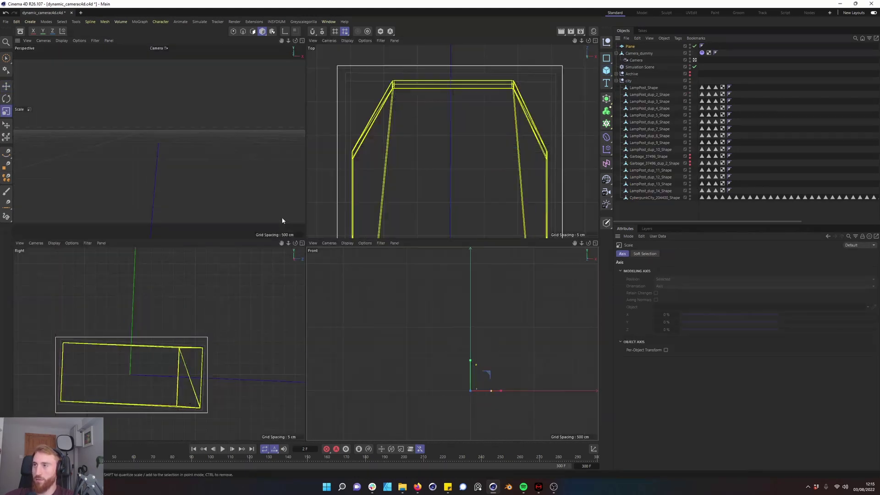
{"action": "left_click", "coordinate": [688, 201]}
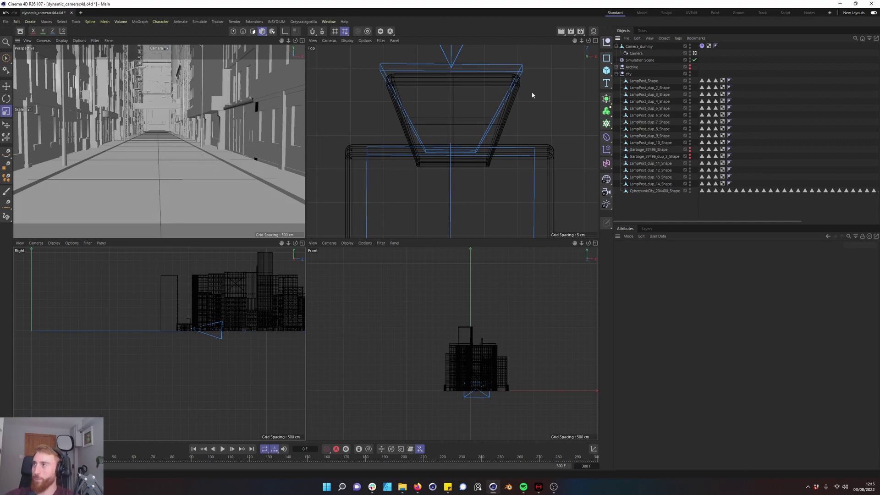
Add a Plane primitive under the city and scale it to 12140 cm by 12140 cm at street level
{"action": "left_click", "coordinate": [606, 71]}
{"action": "left_click", "coordinate": [637, 91]}
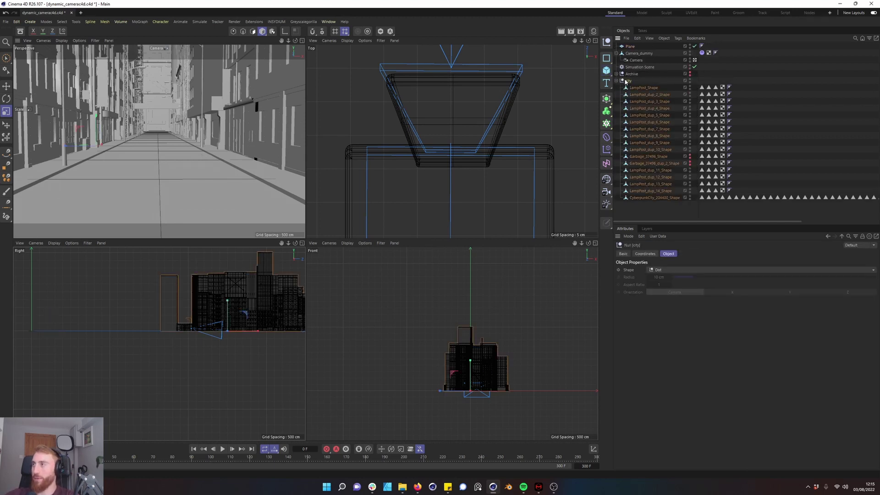
{"action": "left_click", "coordinate": [616, 54]}
{"action": "left_click", "coordinate": [630, 46]}
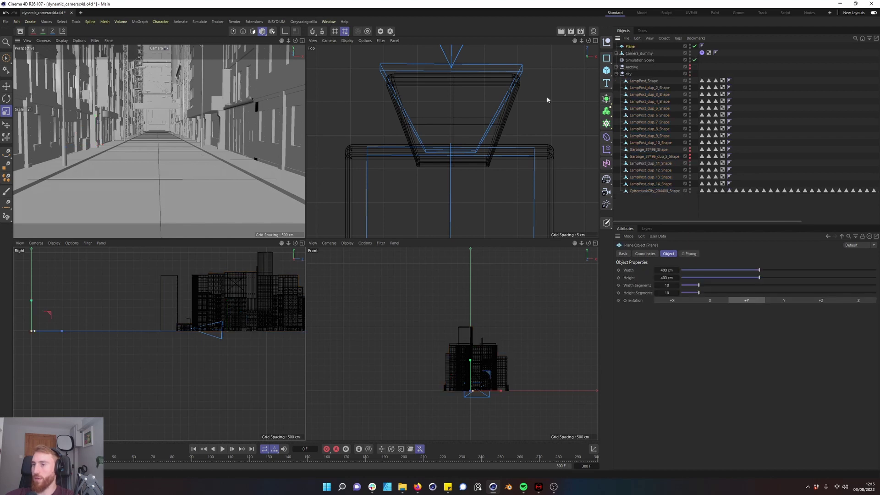
{"action": "key", "text": "e"}
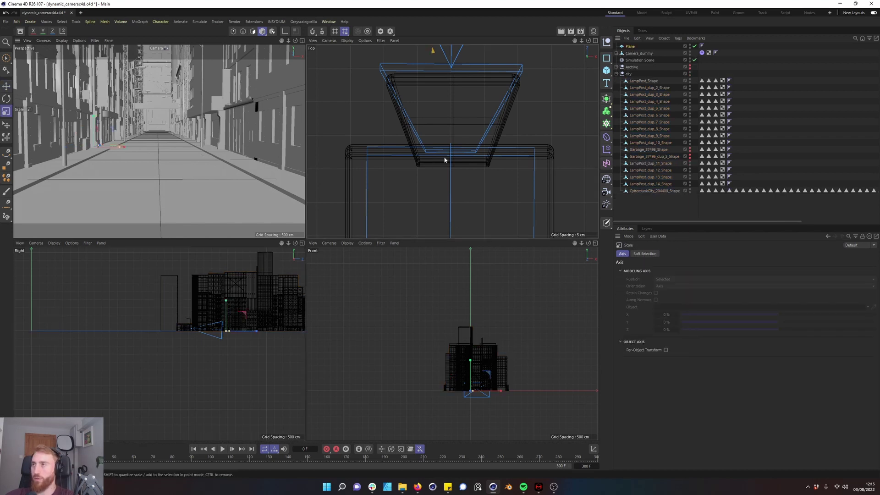
{"action": "left_click_drag", "start_coordinate": [444, 158], "coordinate": [564, 158]}
{"action": "left_click_drag", "start_coordinate": [226, 321], "coordinate": [266, 316]}
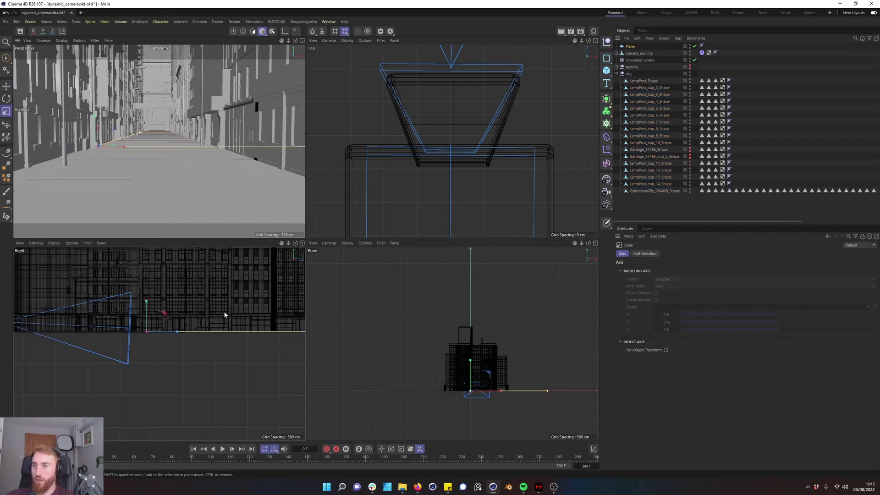
{"action": "key", "text": "e"}
{"action": "left_click_drag", "start_coordinate": [145, 314], "coordinate": [150, 318]}
Add a Bullet Collider Body tag to the ground plane and hide the plane in the viewport and renders
{"action": "right_click", "coordinate": [632, 46]}
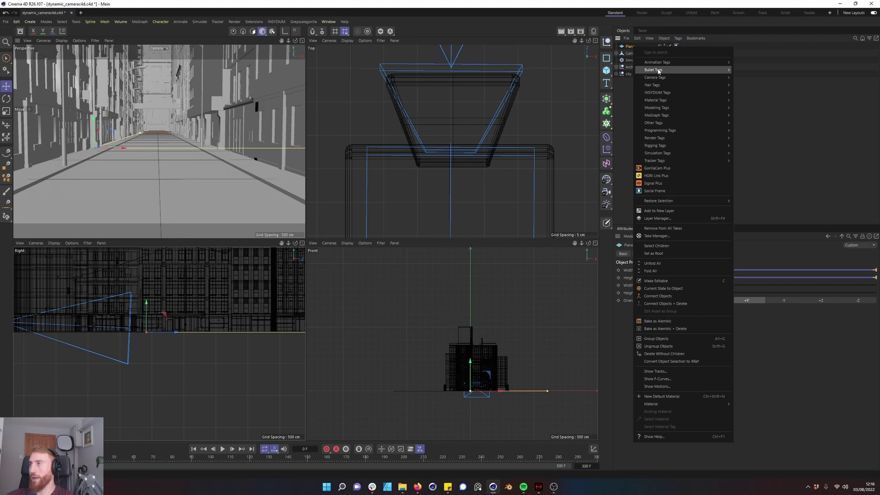
{"action": "mouse_move", "coordinate": [670, 78]}
{"action": "mouse_move", "coordinate": [675, 94]}
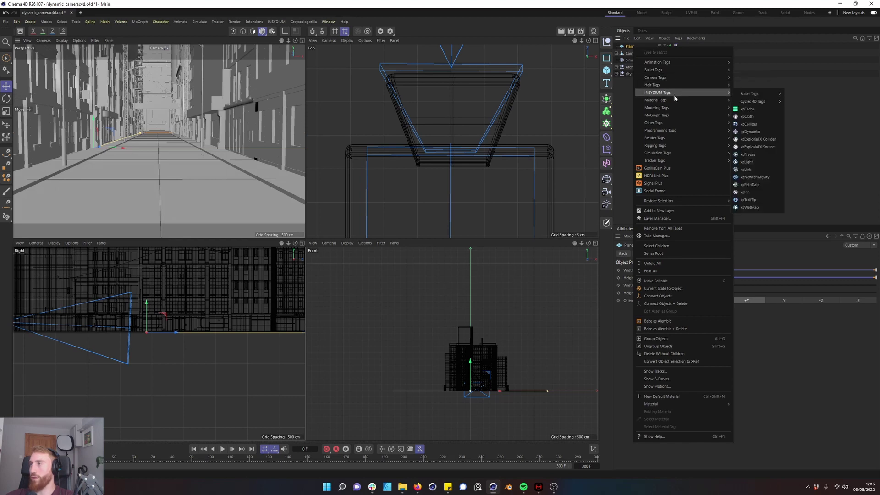
{"action": "left_click", "coordinate": [630, 59]}
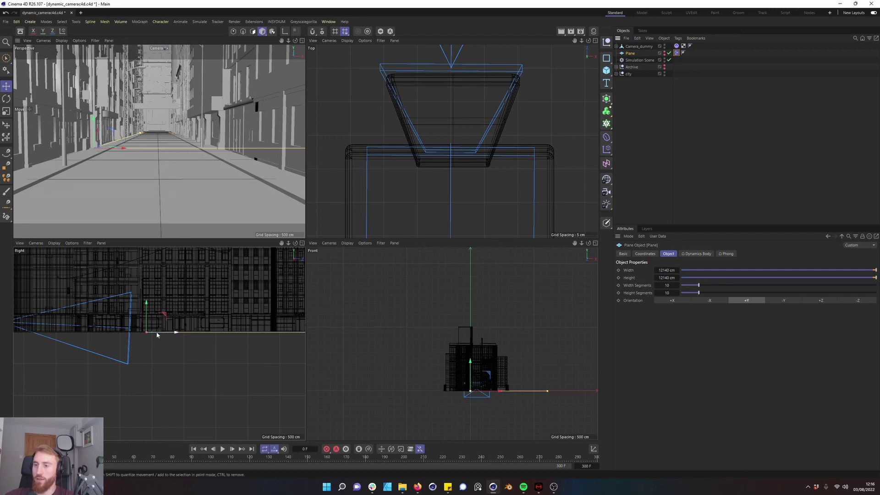
Play the simulation several times in the full camera view to check how the camera lands on the ground plane
{"action": "middle_click", "coordinate": [120, 156]}
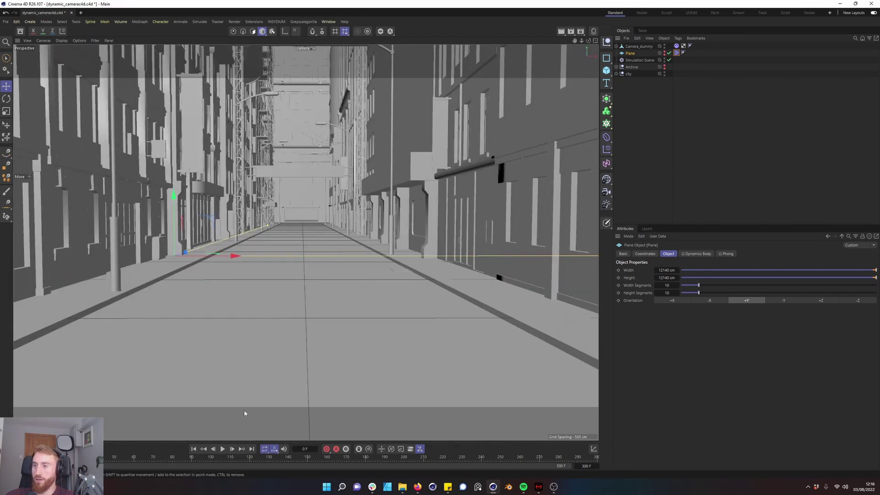
{"action": "left_click", "coordinate": [222, 449]}
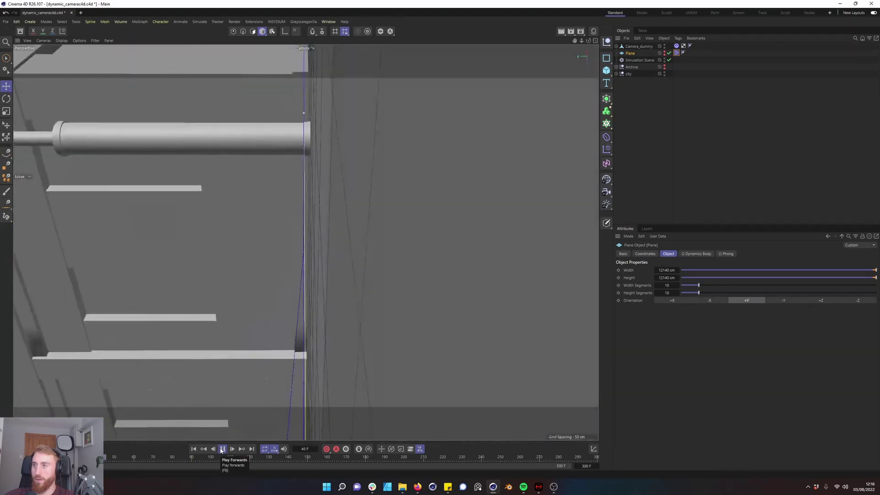
{"action": "left_click", "coordinate": [223, 449]}
{"action": "key", "text": "shift+f"}
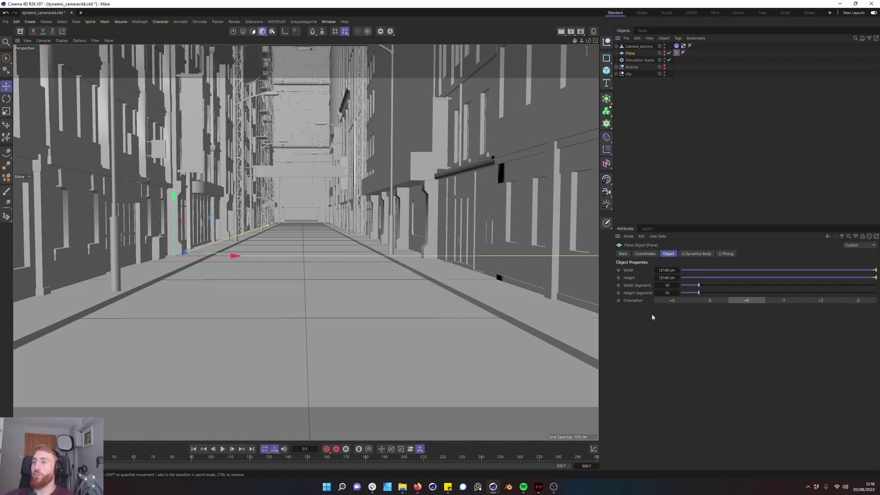
{"action": "left_click", "coordinate": [223, 449]}
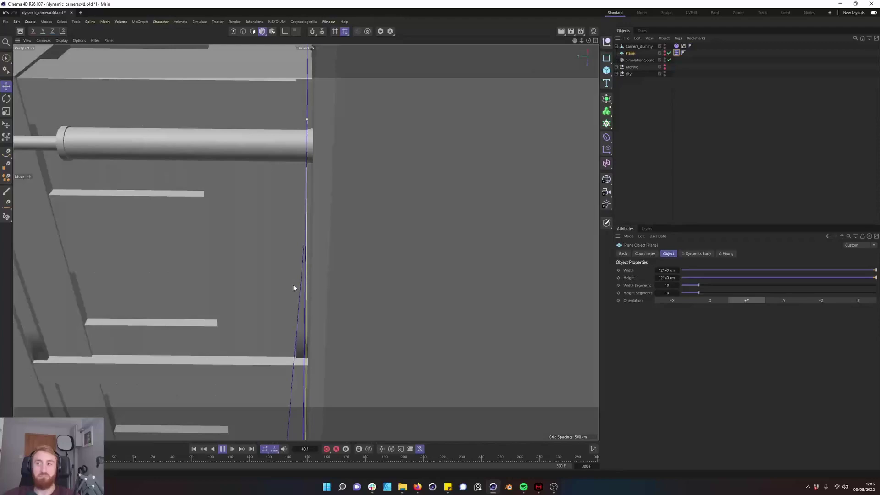
{"action": "left_click_drag", "start_coordinate": [120, 458], "coordinate": [17, 458]}
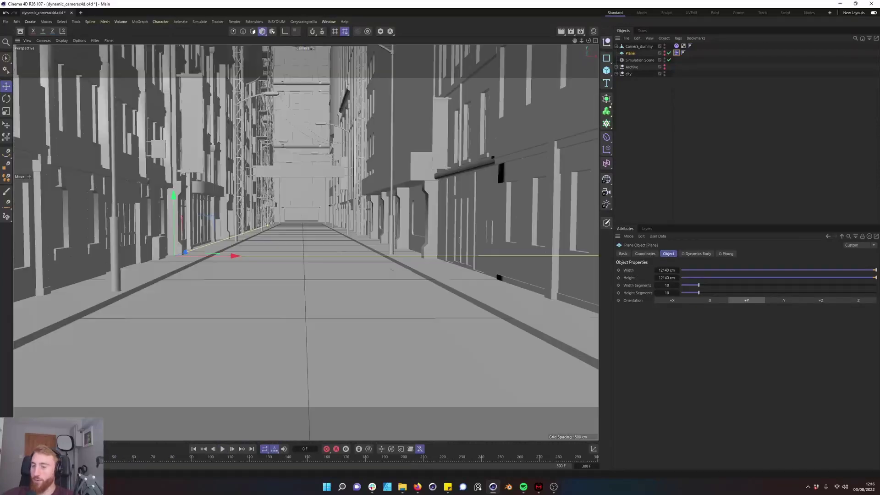
{"action": "left_click", "coordinate": [223, 450]}
{"action": "left_click", "coordinate": [223, 452]}
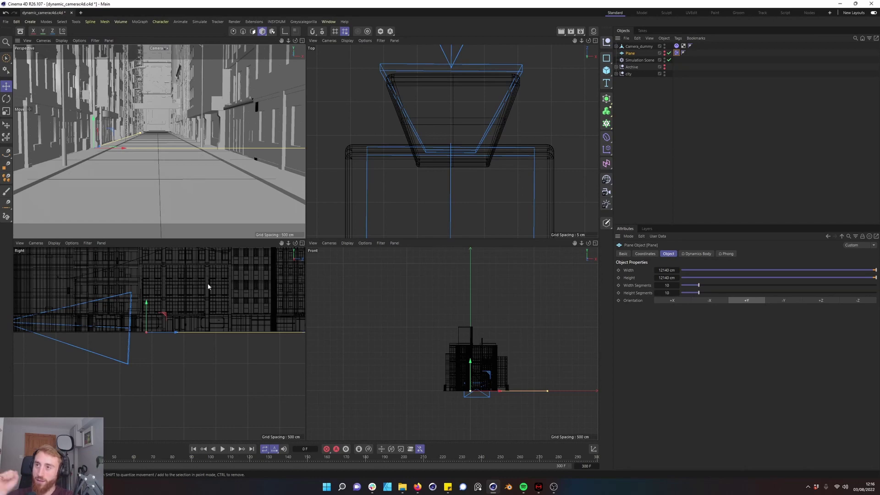
{"action": "key", "text": "F1"}
{"action": "left_click", "coordinate": [223, 449]}
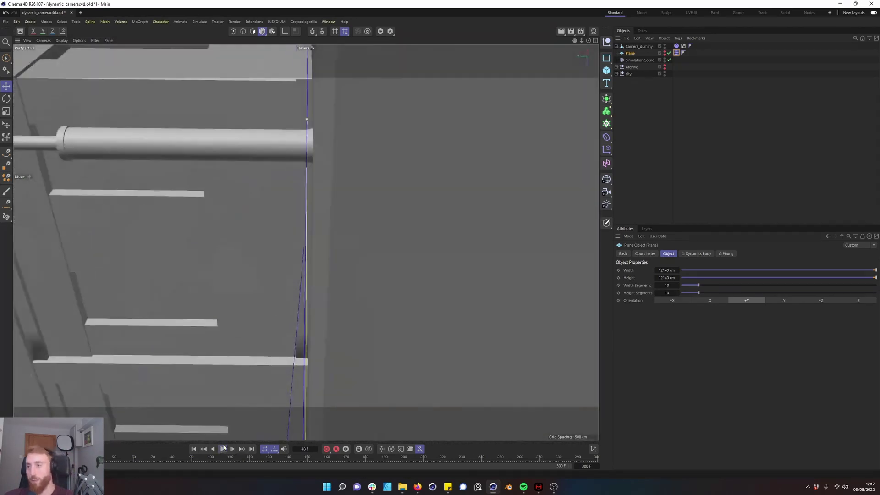
{"action": "left_click", "coordinate": [222, 449]}
{"action": "key", "text": "shift+f"}
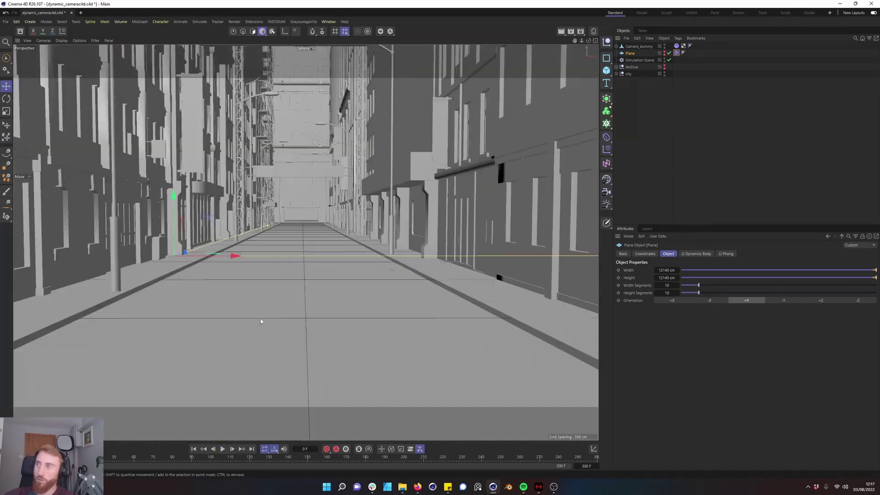
Try the Moving Mesh collision shape on the Camera_dummy's Dynamics Body tag and test-play the simulation
{"action": "left_click", "coordinate": [640, 60]}
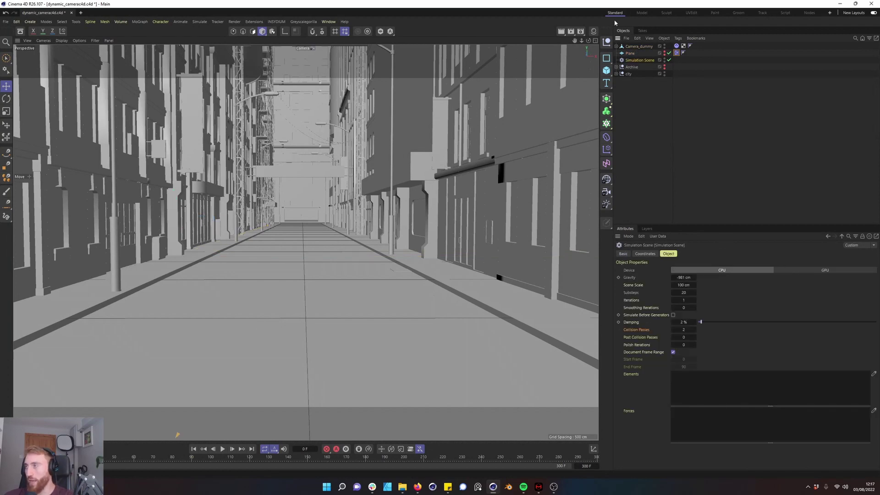
{"action": "left_click", "coordinate": [637, 46]}
{"action": "left_click", "coordinate": [676, 45]}
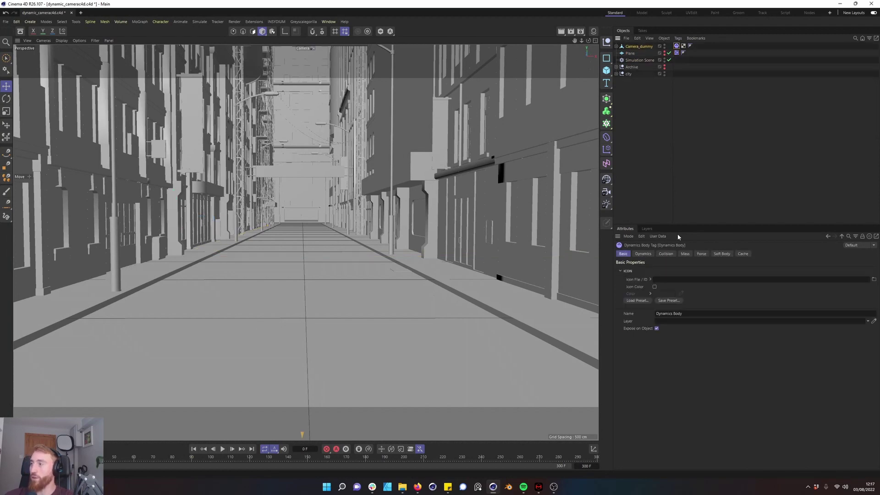
{"action": "left_click", "coordinate": [643, 254]}
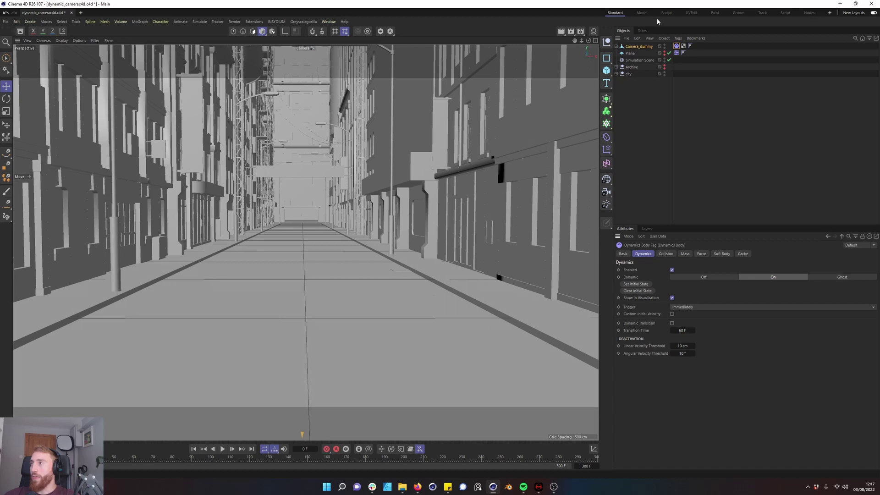
{"action": "left_click", "coordinate": [666, 254]}
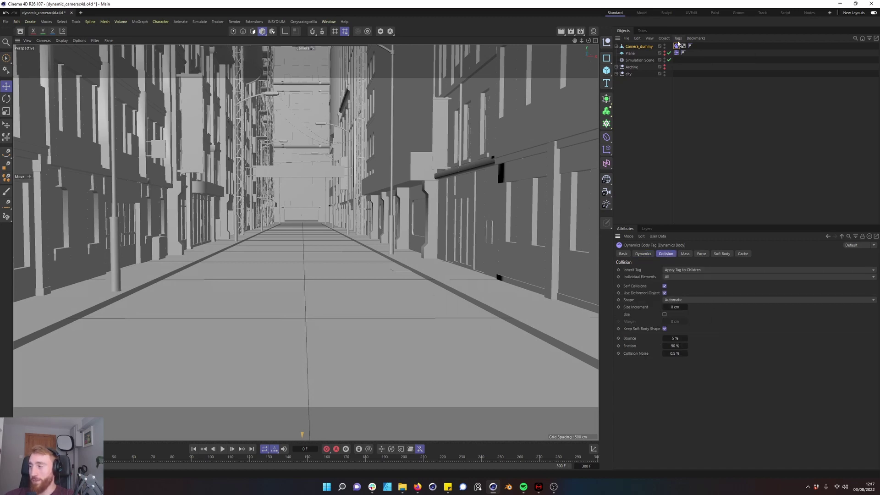
{"action": "left_click", "coordinate": [682, 300]}
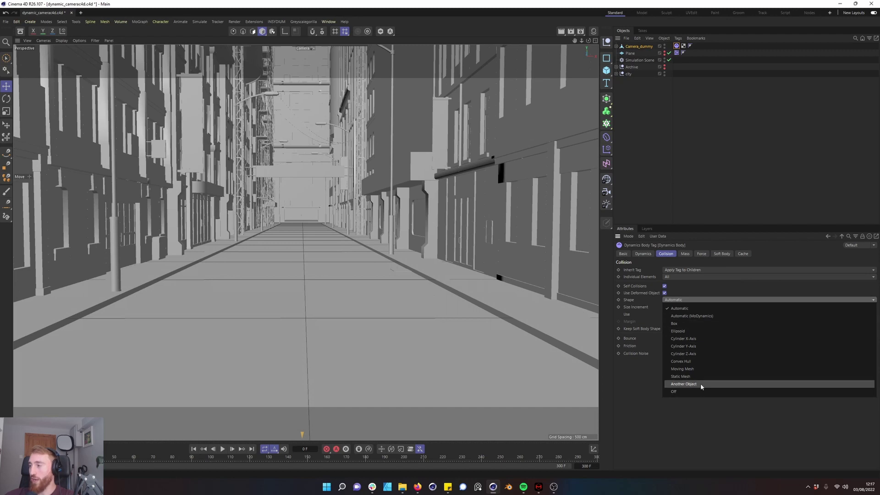
{"action": "left_click", "coordinate": [692, 369]}
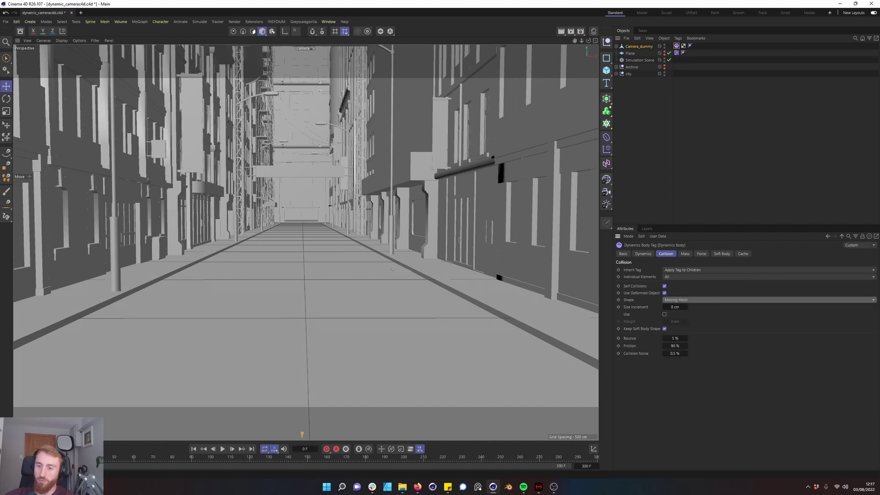
{"action": "left_click", "coordinate": [223, 449]}
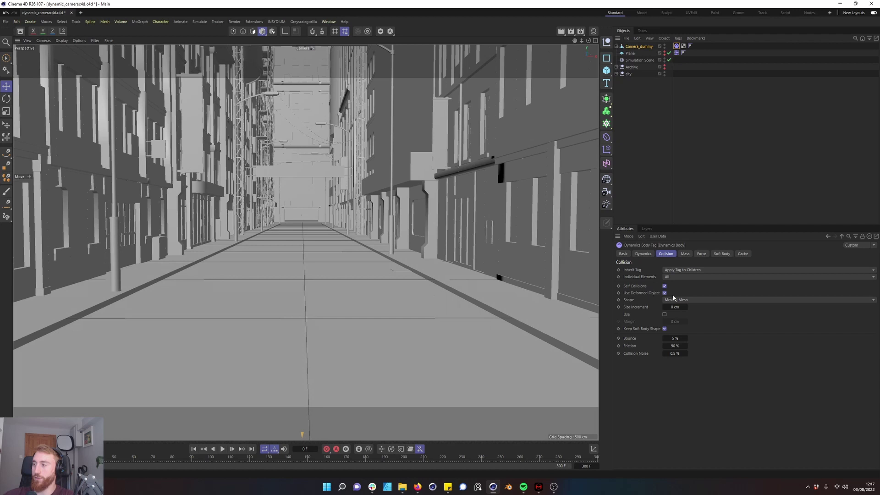
Try the Box collision shape on the Camera_dummy's Dynamics Body tag, test-play it, and return to the first frame
{"action": "left_click", "coordinate": [685, 300]}
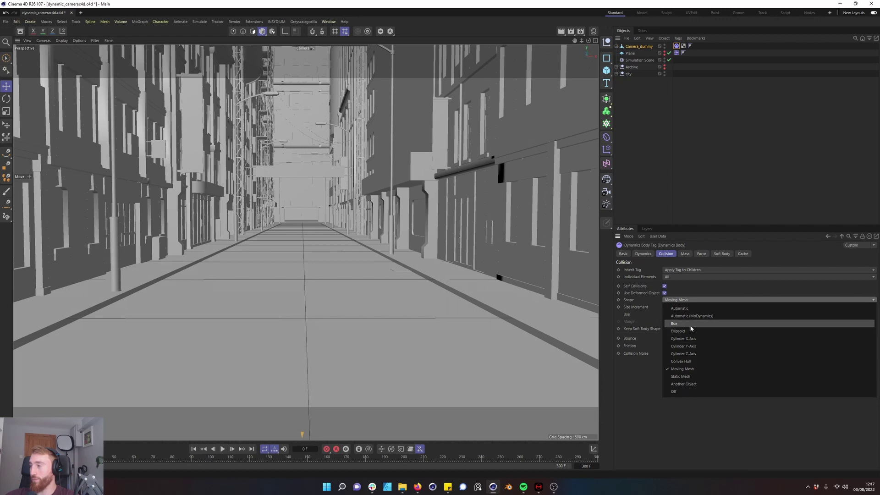
{"action": "left_click", "coordinate": [678, 324]}
{"action": "left_click", "coordinate": [220, 450]}
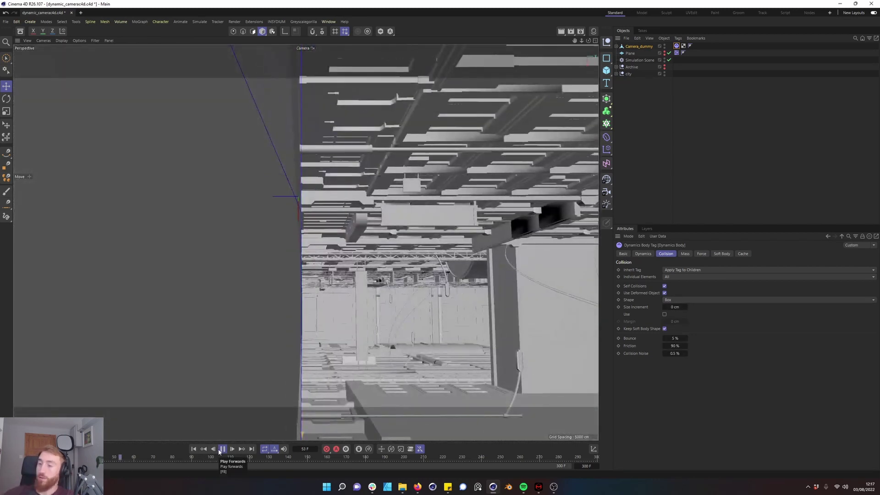
{"action": "left_click", "coordinate": [219, 450]}
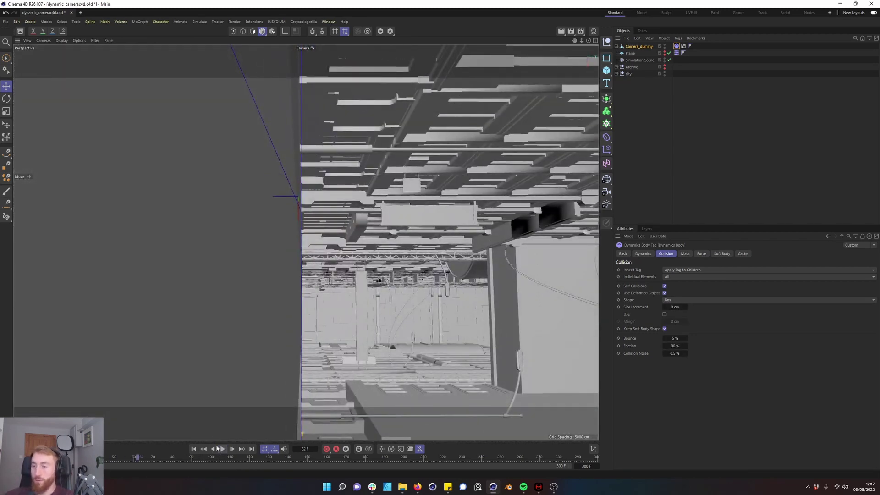
{"action": "key", "text": "shift+f"}
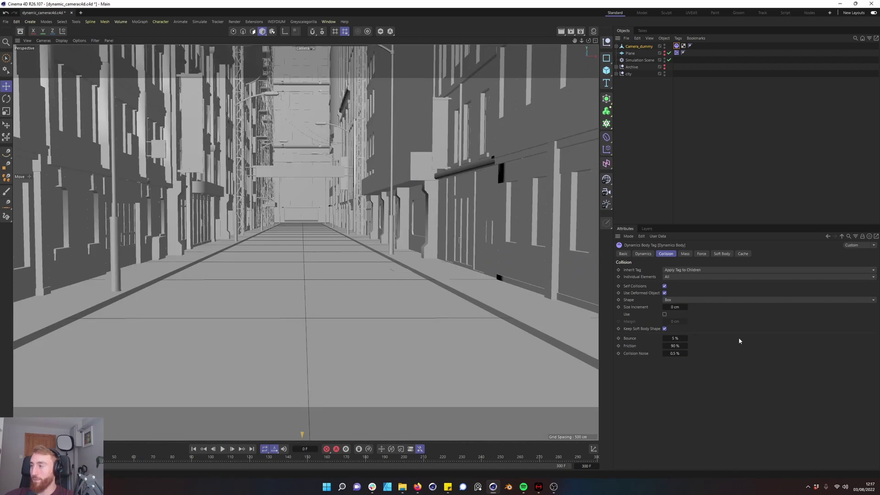
Set the Camera_dummy's collision shape to Automatic (MoDynamics) and test-play the simulation from the first frame
{"action": "left_click", "coordinate": [693, 301]}
{"action": "left_click", "coordinate": [699, 316]}
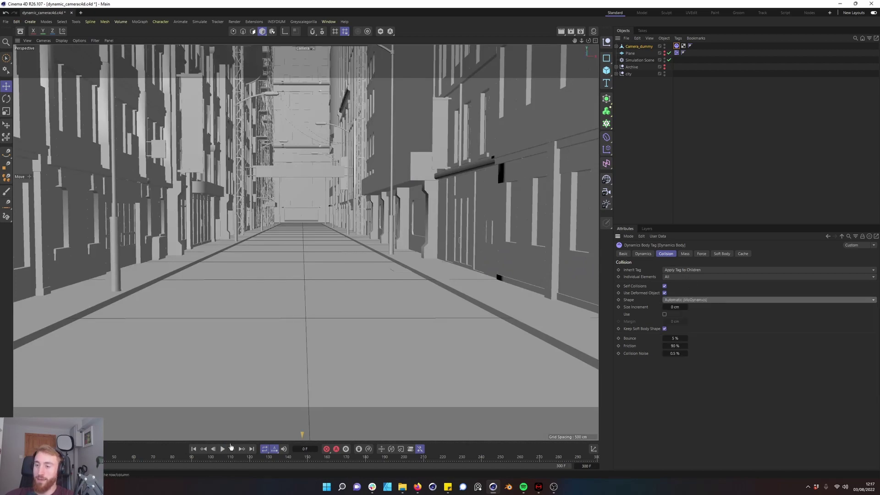
{"action": "left_click", "coordinate": [222, 450]}
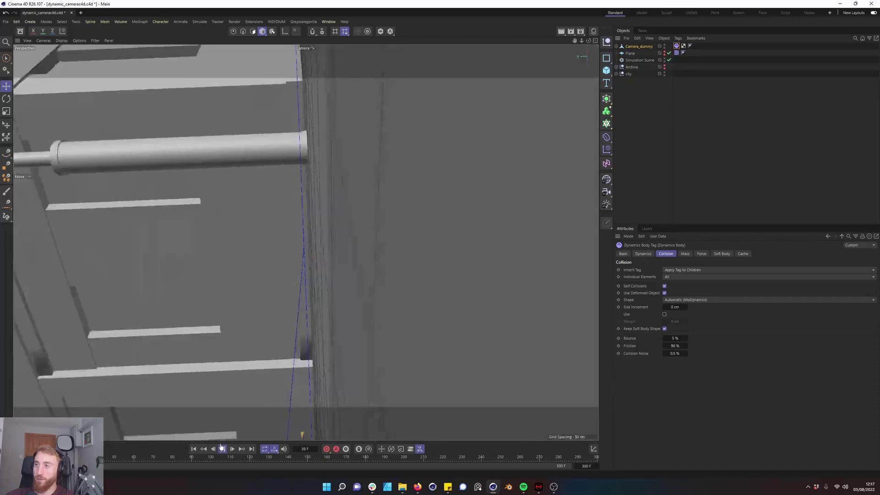
{"action": "left_click", "coordinate": [223, 449]}
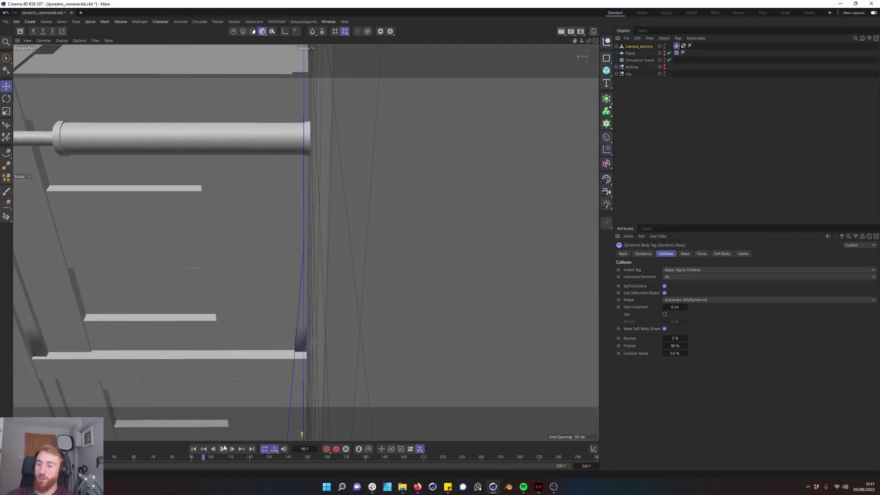
{"action": "left_click", "coordinate": [194, 449]}
Try Another Object as the collision shape of the Camera_dummy's Dynamics Body tag
{"action": "left_click", "coordinate": [712, 301]}
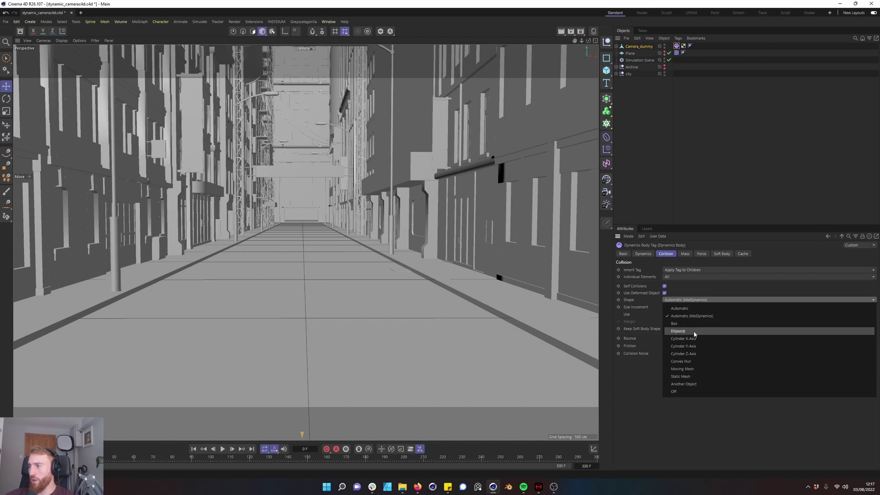
{"action": "left_click", "coordinate": [694, 384]}
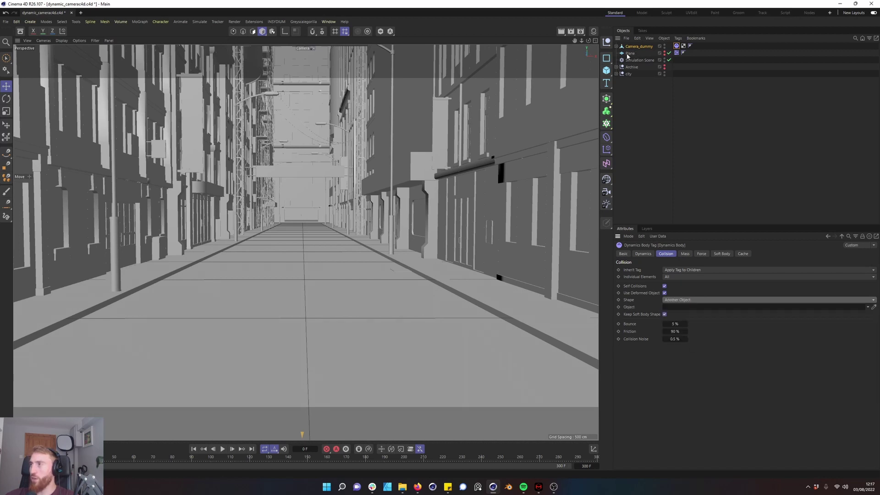
{"action": "left_click", "coordinate": [607, 42]}
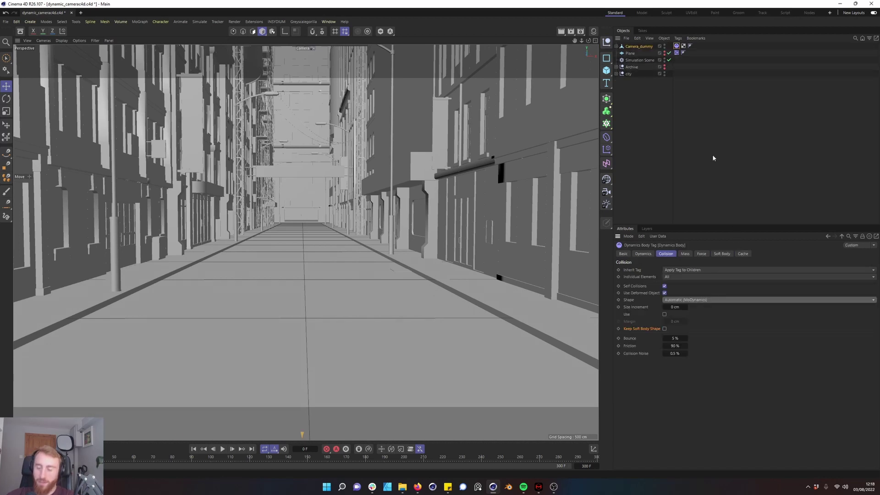
Place Camera_dummy inside a new null and rename that null Camera_01
{"action": "left_click", "coordinate": [609, 42]}
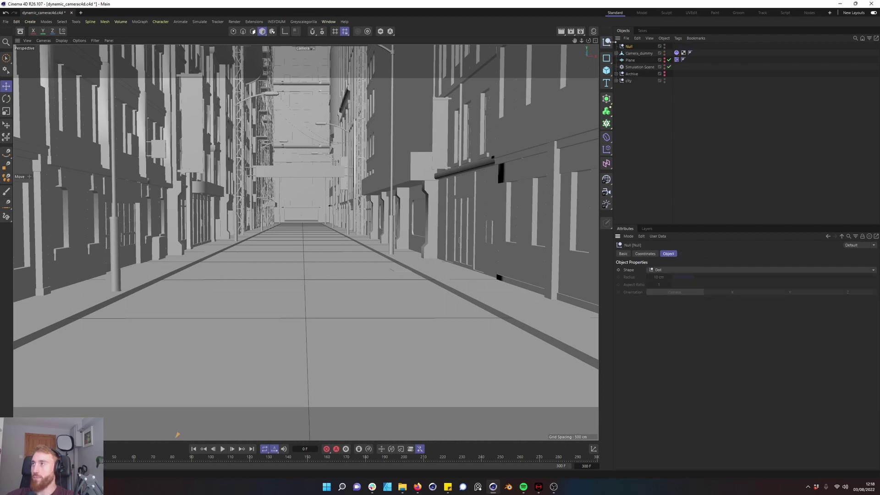
{"action": "left_click_drag", "start_coordinate": [631, 56], "coordinate": [629, 46]}
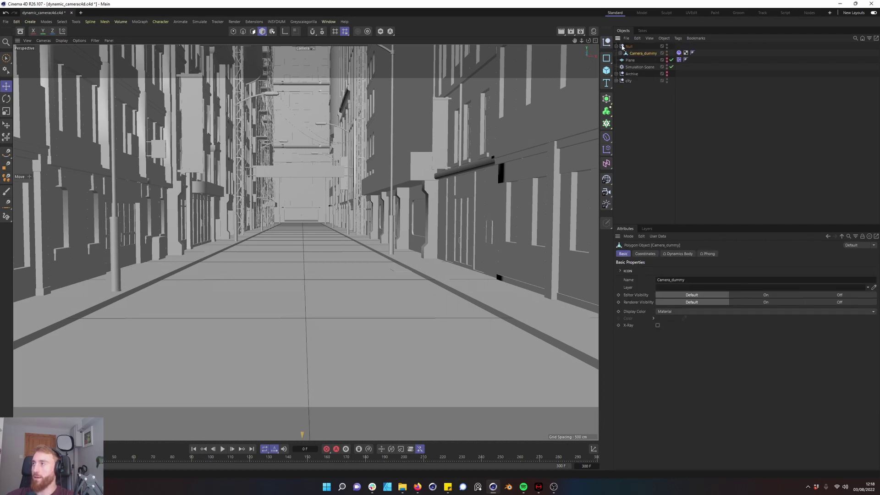
{"action": "left_click", "coordinate": [623, 47]}
{"action": "double_click", "coordinate": [629, 46]}
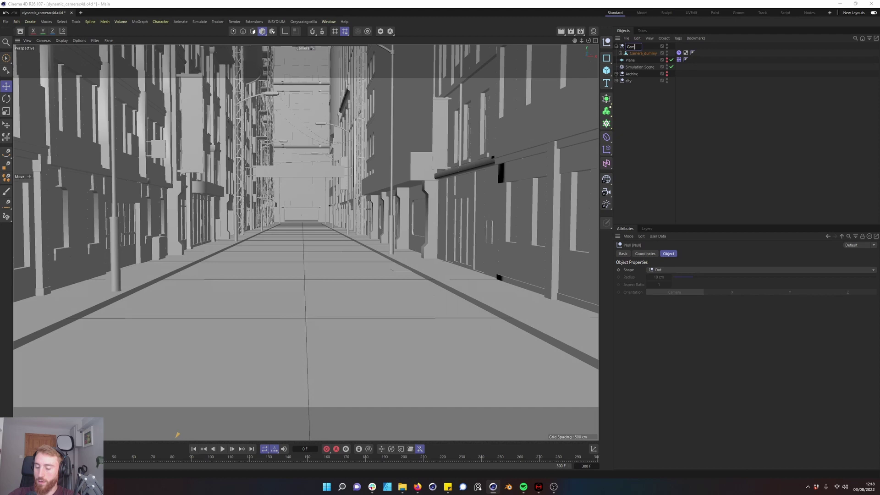
{"action": "type", "text": "Camer_01"}
{"action": "key", "text": "Return"}
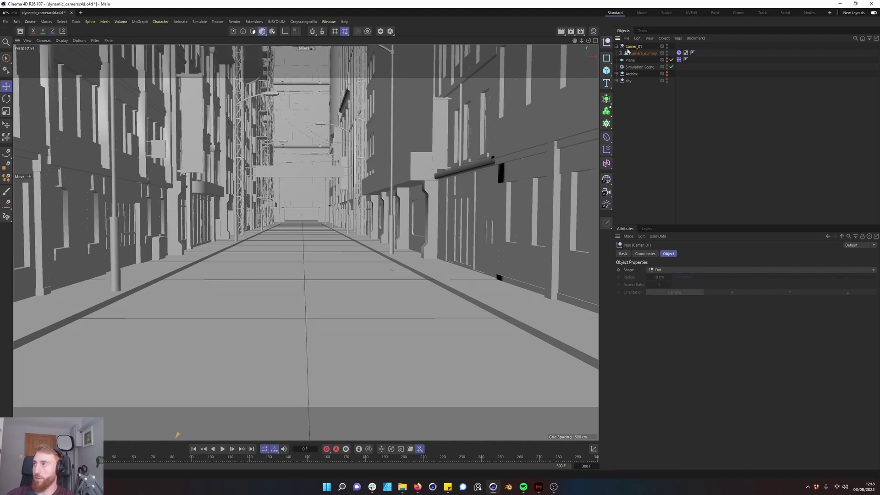
{"action": "double_click", "coordinate": [635, 47]}
{"action": "left_click", "coordinate": [636, 46]}
{"action": "type", "text": "a"}
{"action": "key", "text": "Return"}
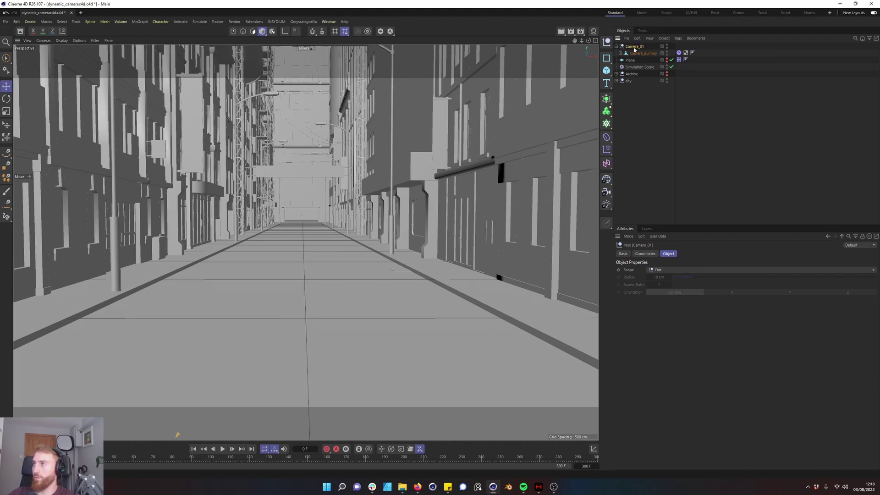
{"action": "left_click", "coordinate": [617, 46]}
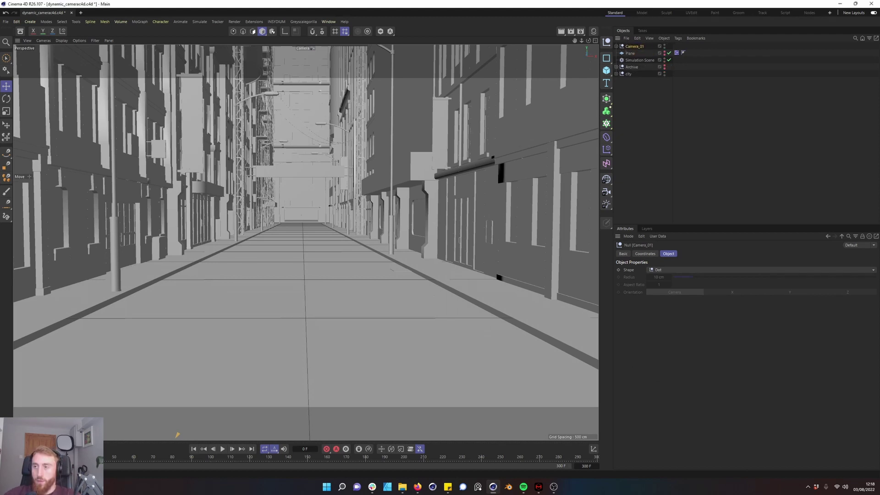
Test-play the simulation with Camera_dummy inside the Camera_01 null and return to the first frame
{"action": "left_click", "coordinate": [225, 448]}
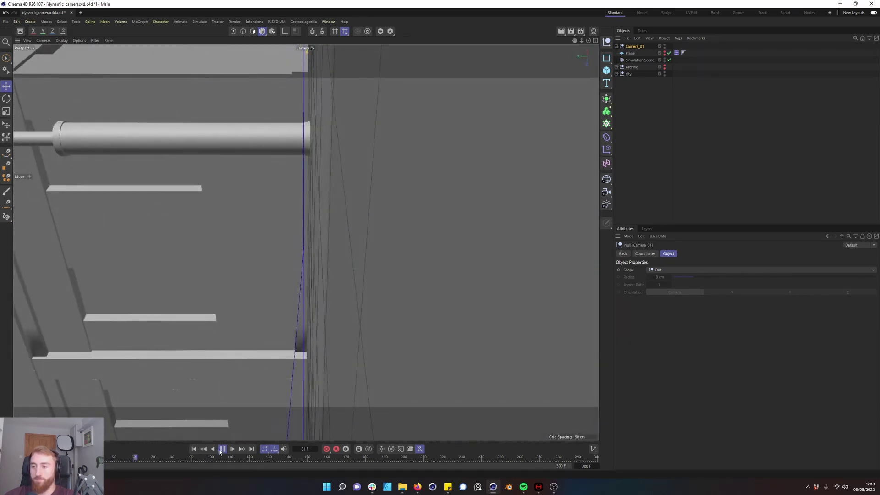
{"action": "left_click", "coordinate": [221, 451]}
{"action": "left_click", "coordinate": [194, 449]}
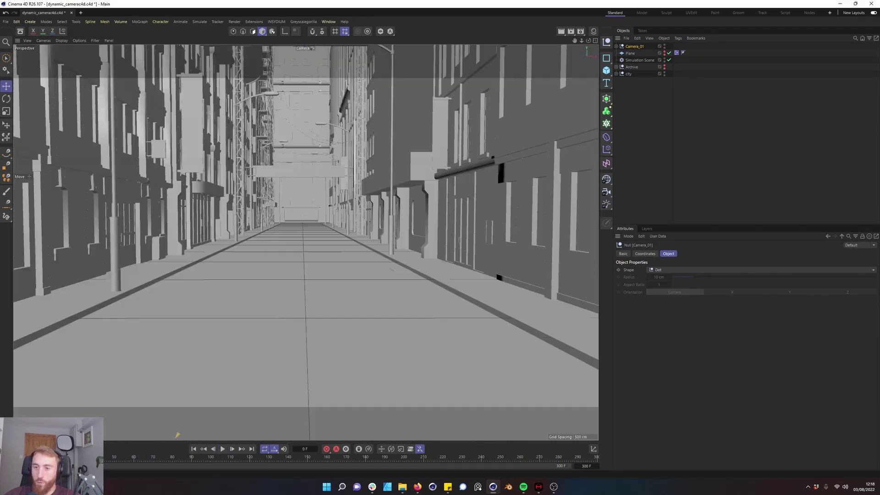
Add a Gravity force and a Turbulence force to the scene with no object selected
{"action": "left_click", "coordinate": [641, 97]}
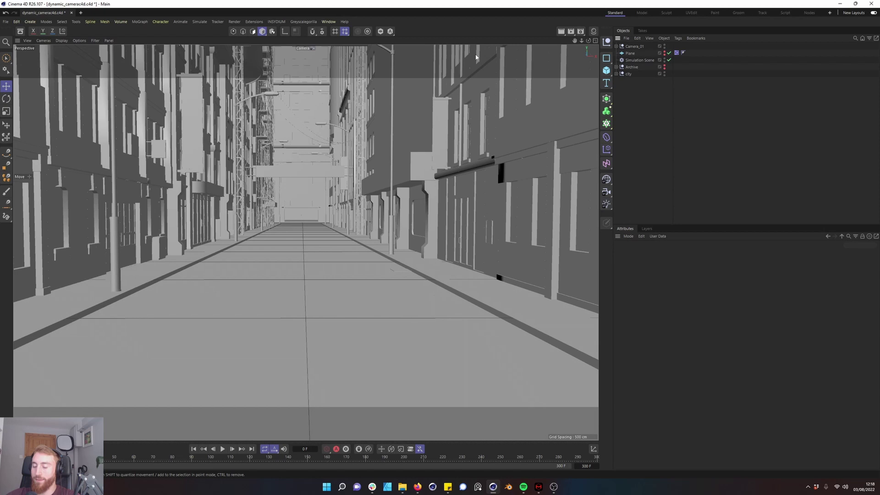
{"action": "key", "text": "shift+c"}
{"action": "type", "text": "gravi"}
{"action": "key", "text": "Return"}
{"action": "key", "text": "shift+c"}
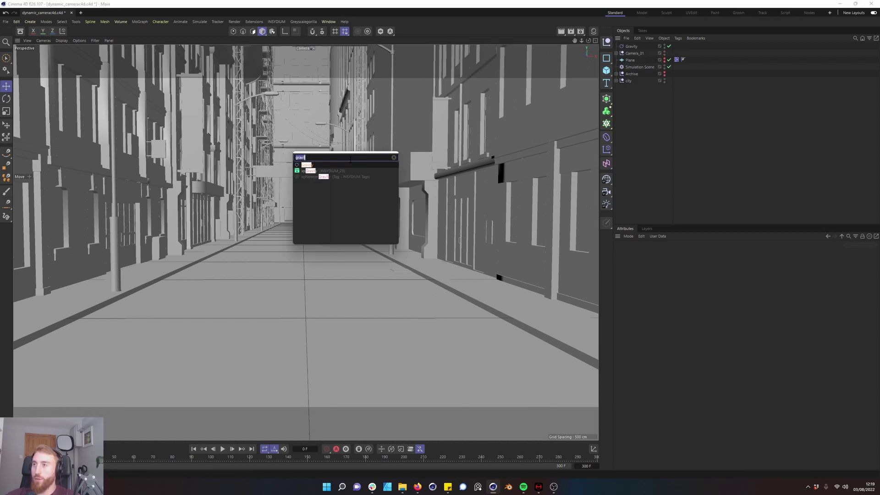
{"action": "type", "text": "tu"}
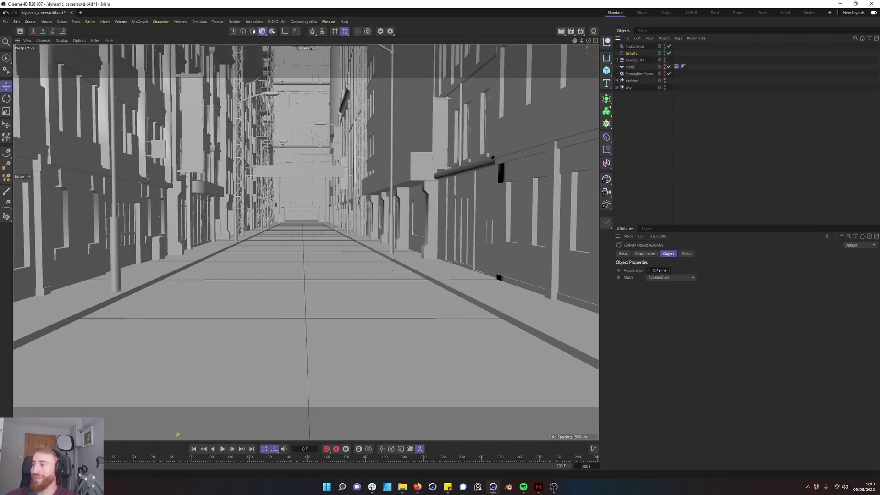
Test-play the simulation with the default Gravity and Turbulence forces and return to the first frame
{"action": "left_click", "coordinate": [227, 449]}
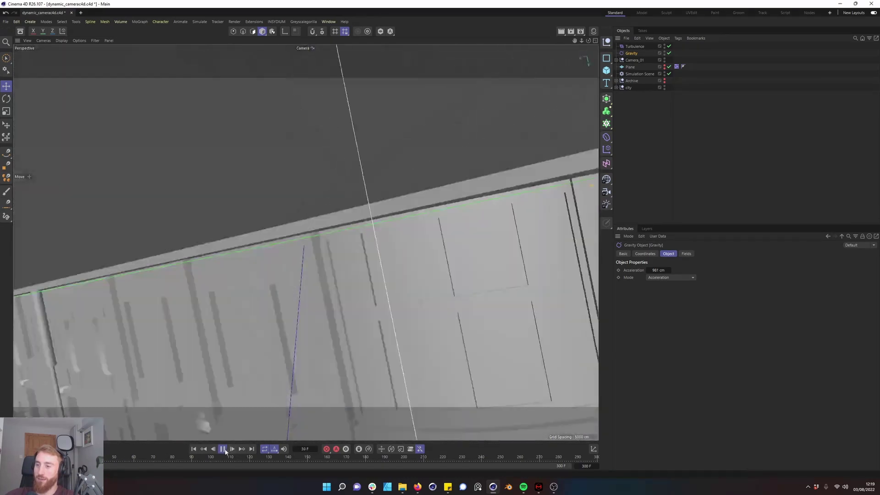
{"action": "left_click", "coordinate": [223, 450]}
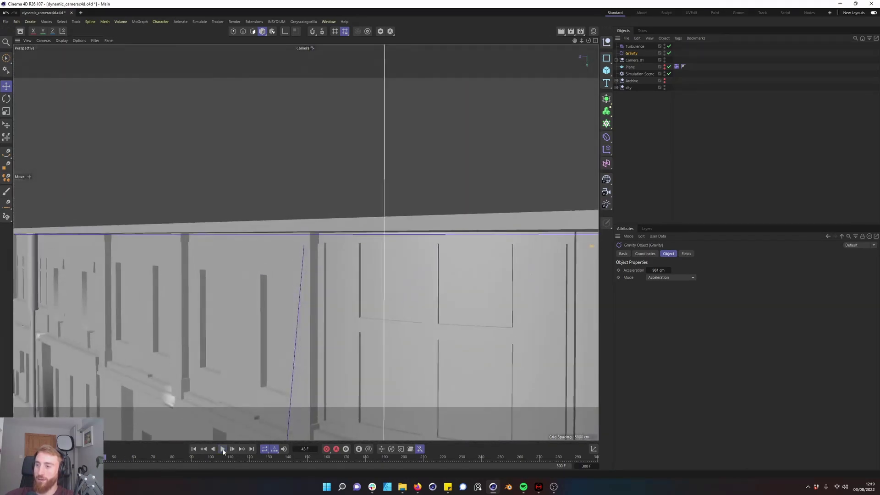
{"action": "key", "text": "shift+f"}
Set the Gravity force's mode to Force and its acceleration to -100 cm, and test-play the simulation from the first frame
{"action": "left_click", "coordinate": [670, 278]}
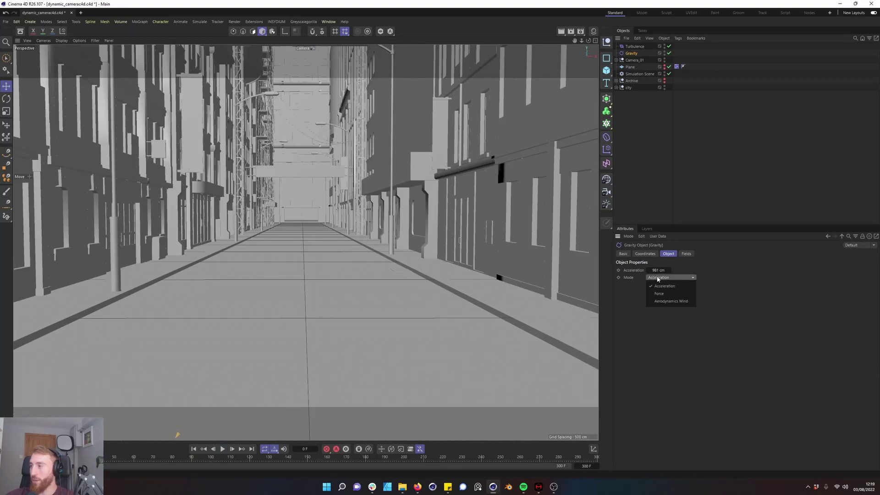
{"action": "left_click", "coordinate": [665, 293]}
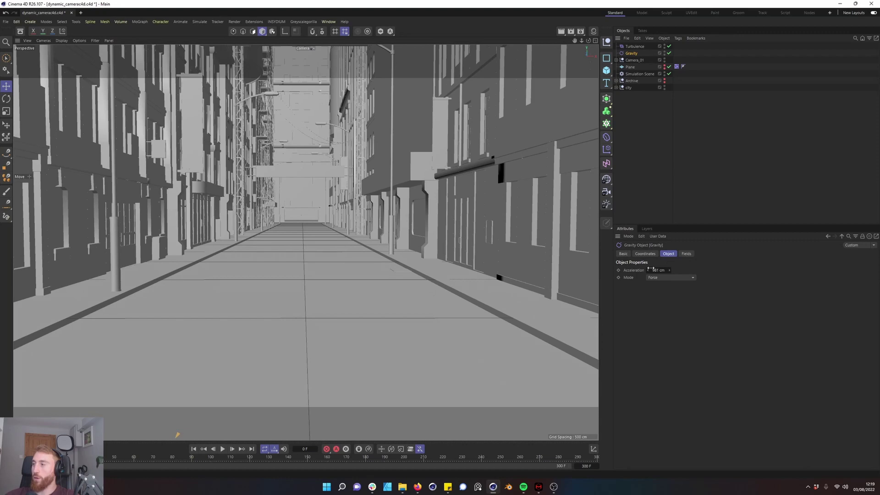
{"action": "double_click", "coordinate": [650, 270]}
{"action": "key", "text": "BackSpace"}
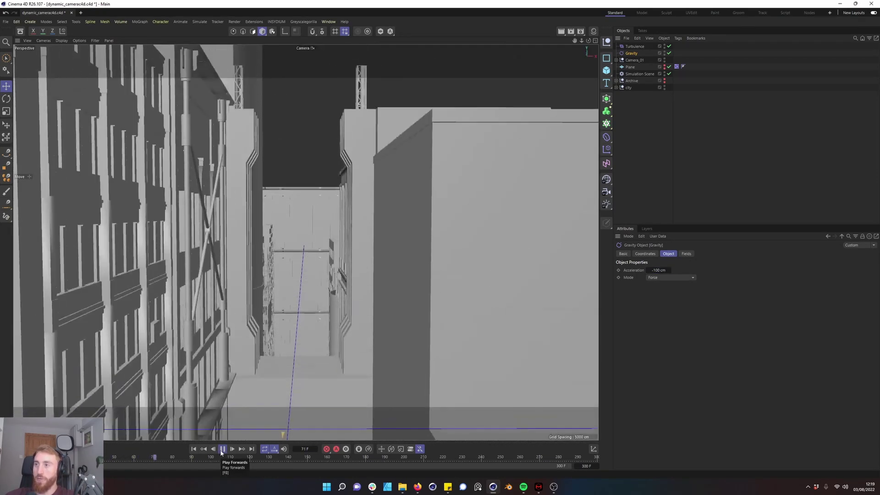
{"action": "left_click", "coordinate": [223, 451]}
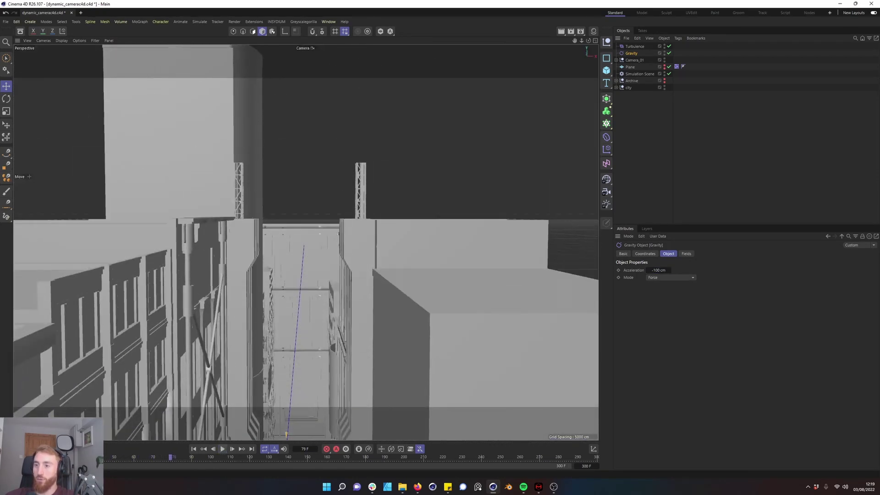
{"action": "left_click_drag", "start_coordinate": [19, 458], "coordinate": [17, 457]}
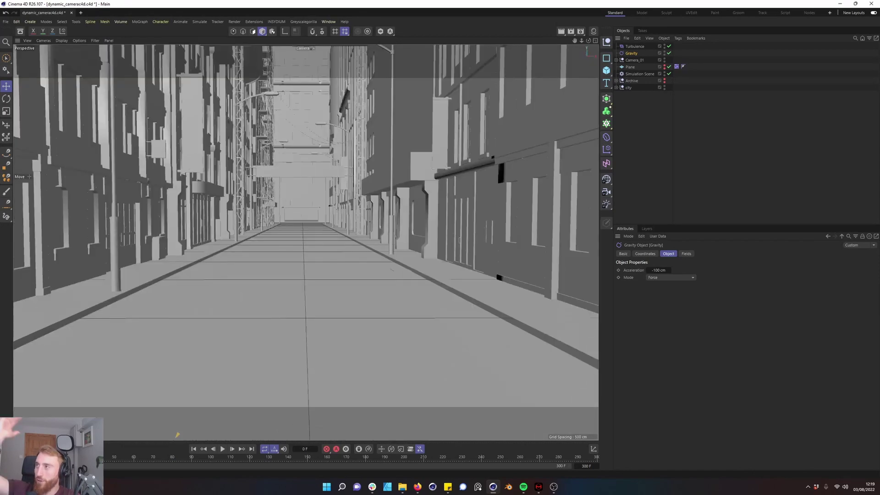
Set the Turbulence force's scale to 2.5 %, frequency to 10 % and mode to Force, and test-play the simulation
{"action": "left_click", "coordinate": [634, 46]}
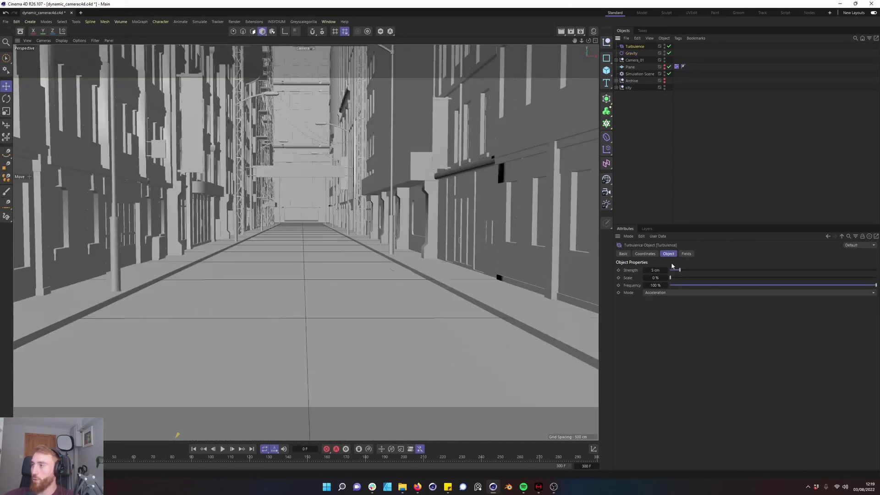
{"action": "left_click", "coordinate": [657, 278]}
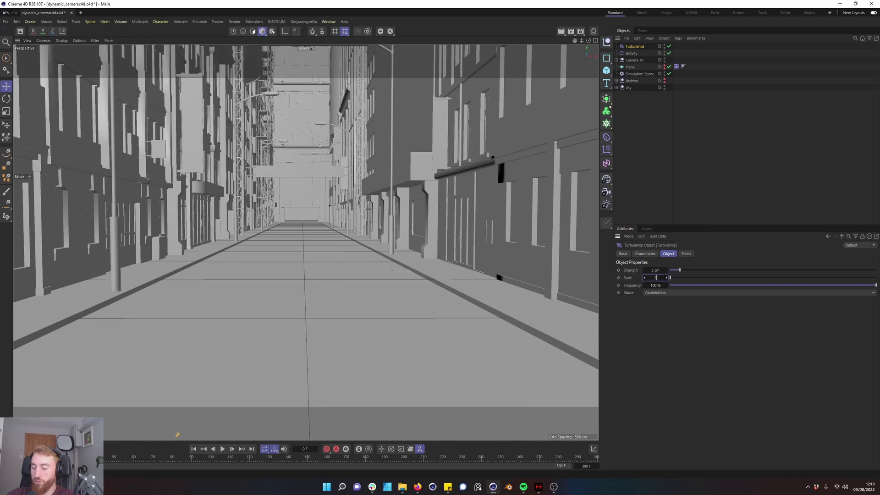
{"action": "key", "text": "Return"}
{"action": "left_click", "coordinate": [654, 285]}
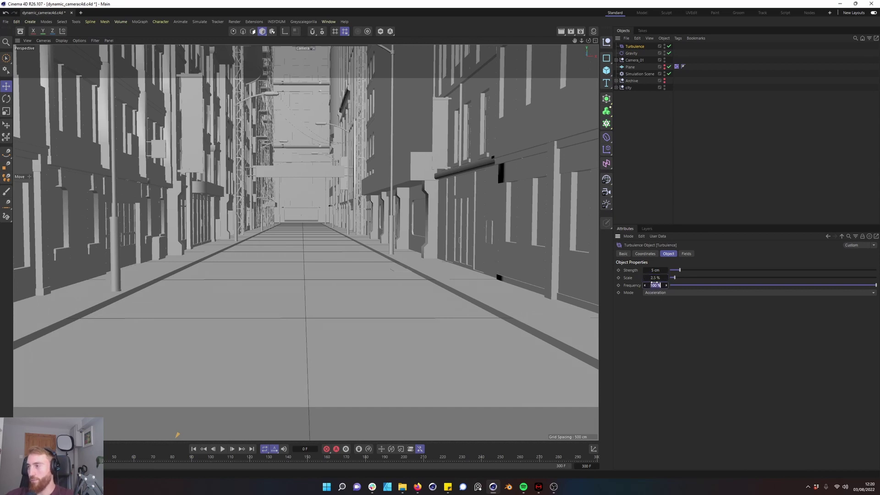
{"action": "type", "text": "10"}
{"action": "key", "text": "Return"}
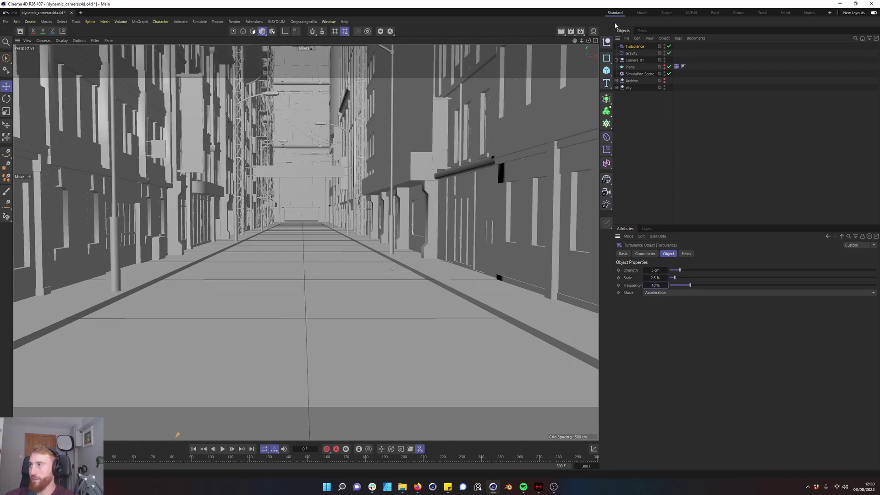
{"action": "left_click", "coordinate": [651, 292]}
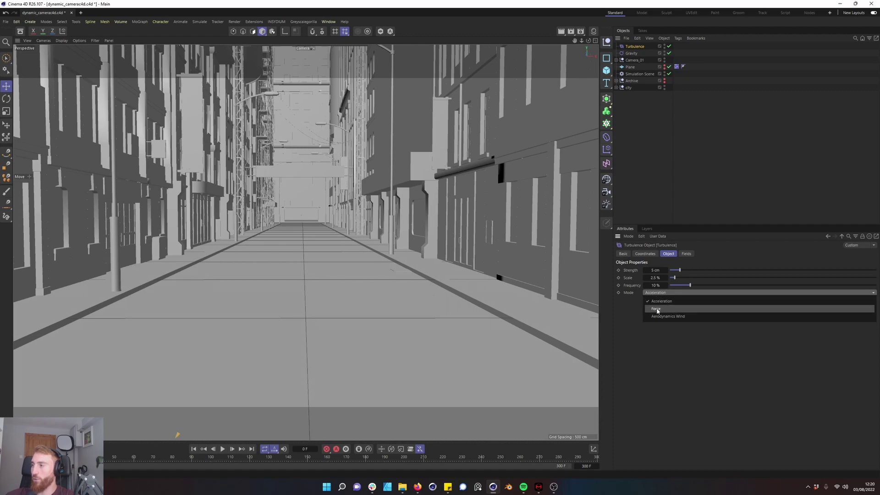
{"action": "left_click", "coordinate": [655, 308]}
{"action": "left_click", "coordinate": [223, 448]}
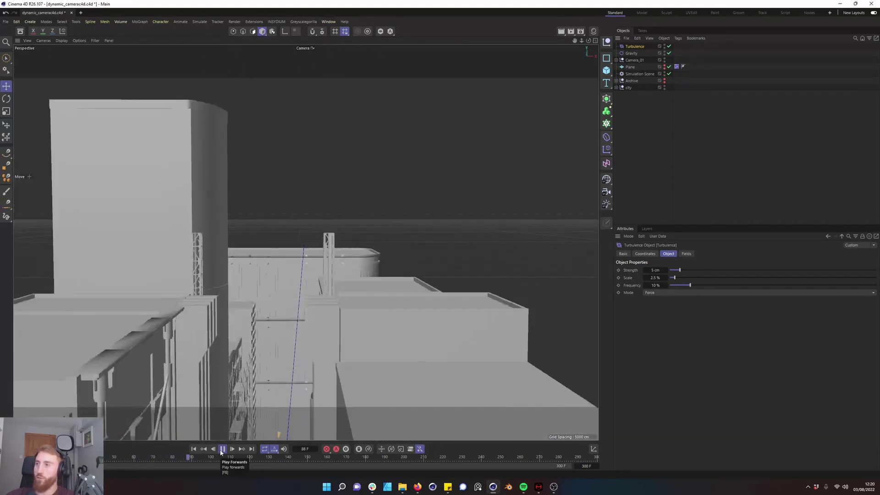
{"action": "left_click", "coordinate": [223, 449]}
{"action": "left_click_drag", "start_coordinate": [21, 457], "coordinate": [17, 458]}
Set the Turbulence force's frequency to 25 %, strength to 1 cm and scale to 3 %
{"action": "double_click", "coordinate": [658, 286]}
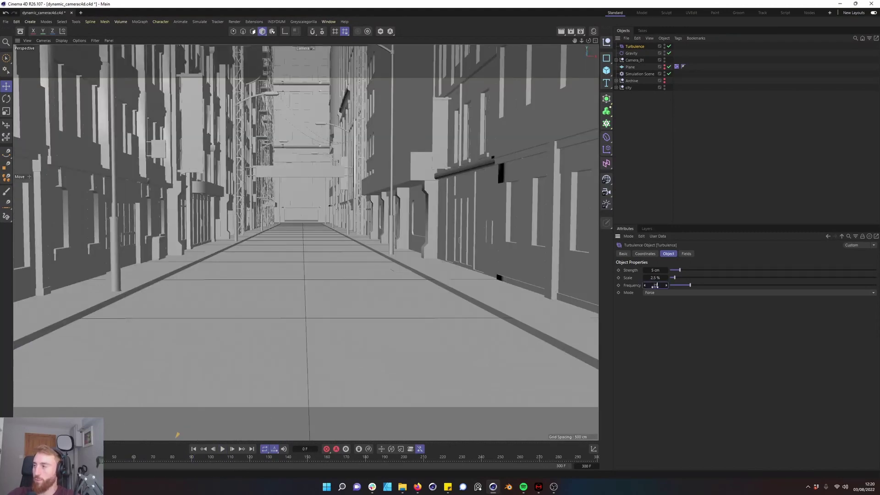
{"action": "type", "text": "25"}
{"action": "key", "text": "Return"}
{"action": "left_click", "coordinate": [655, 270]}
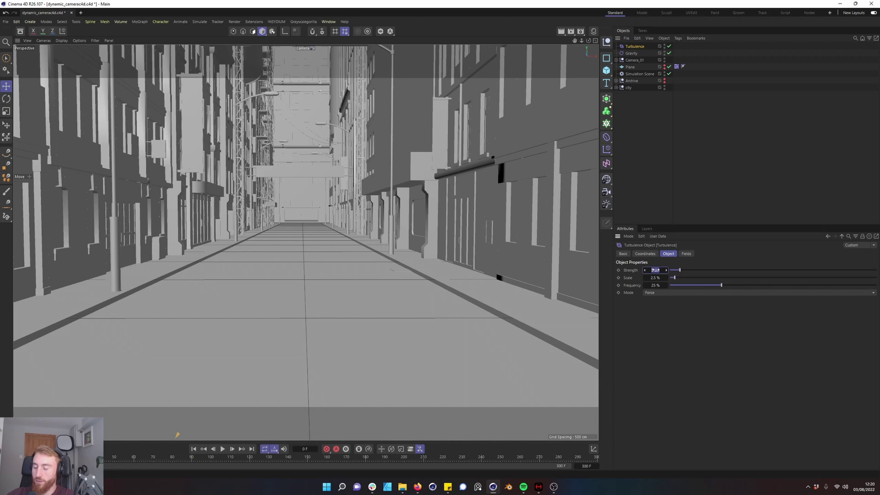
{"action": "type", "text": "1"}
{"action": "key", "text": "Return"}
{"action": "left_click", "coordinate": [652, 278]}
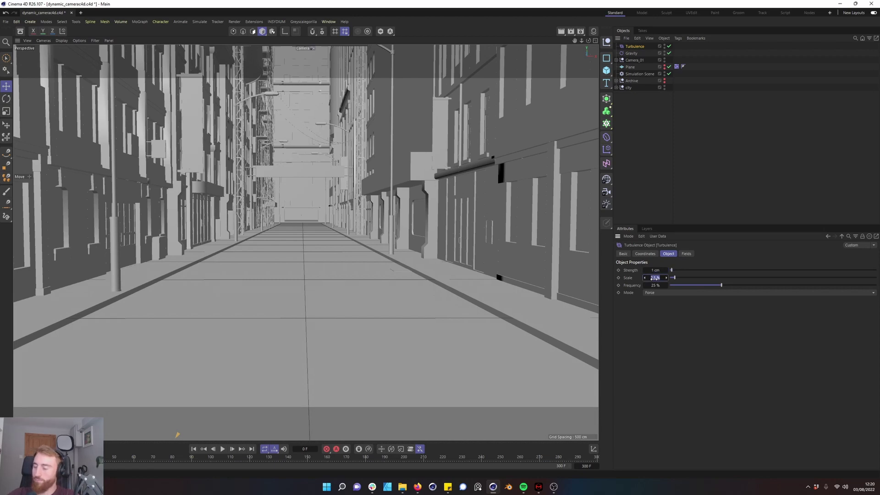
{"action": "type", "text": "3"}
{"action": "key", "text": "Return"}
Set the Turbulence strength to 4 cm during a test-play, replay the simulation, and return to the first frame
{"action": "left_click", "coordinate": [223, 449]}
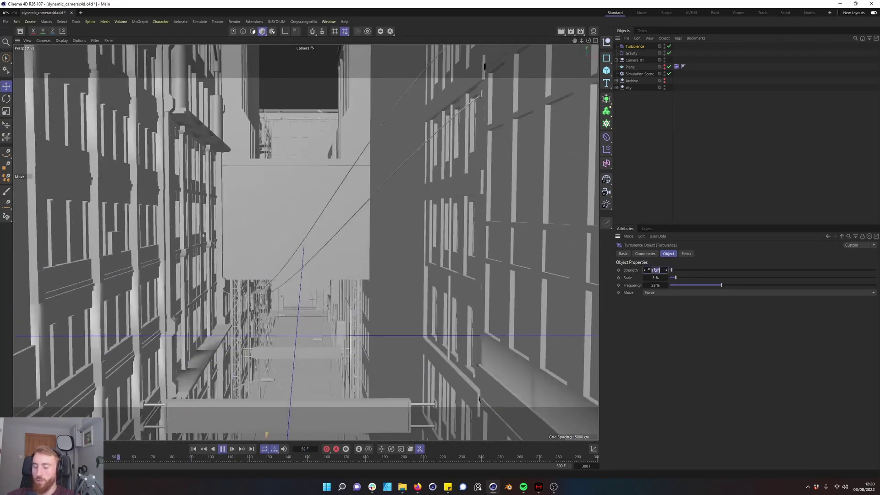
{"action": "left_click", "coordinate": [656, 270]}
{"action": "type", "text": "4"}
{"action": "key", "text": "Return"}
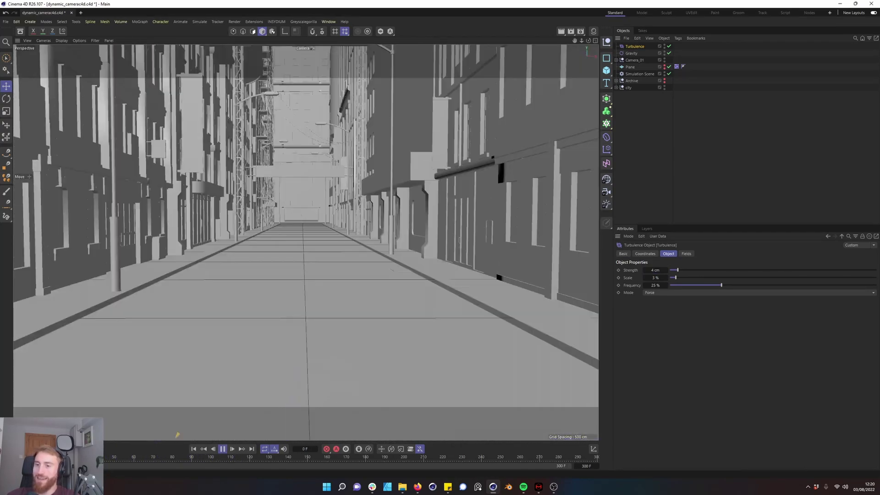
{"action": "left_click", "coordinate": [223, 450]}
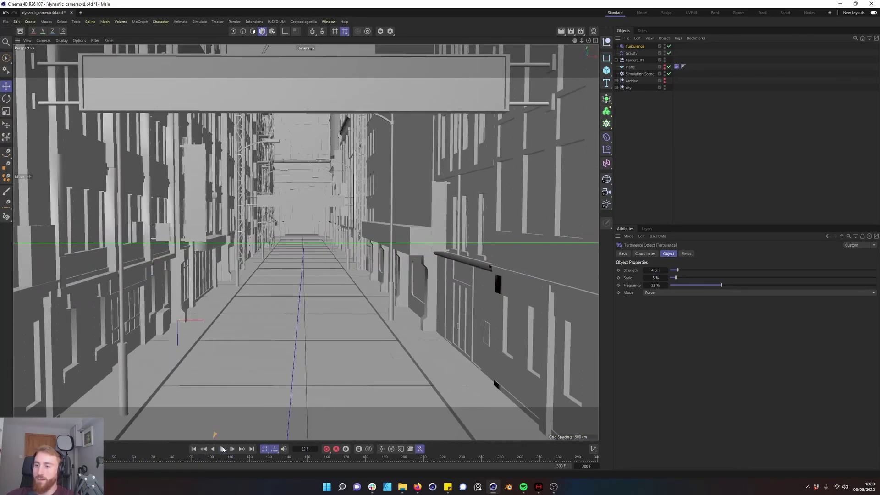
{"action": "left_click", "coordinate": [193, 449]}
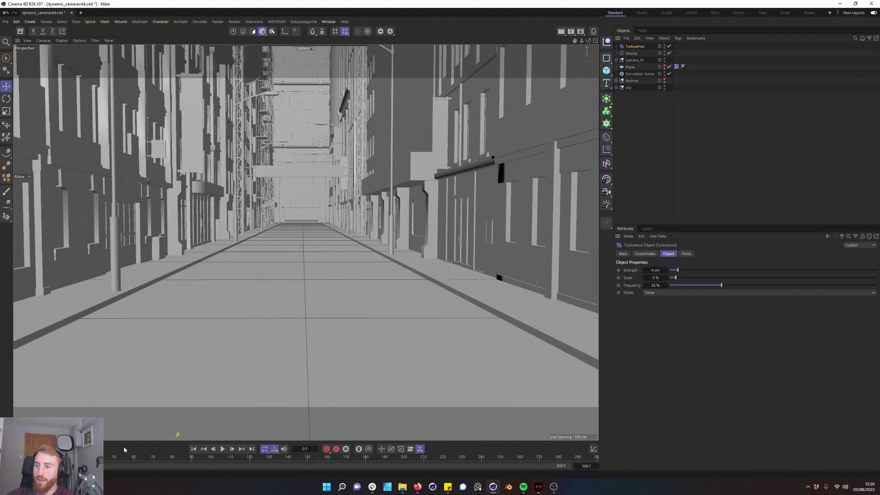
{"action": "left_click", "coordinate": [222, 449]}
{"action": "left_click", "coordinate": [193, 449]}
Set the Gravity force's acceleration to -20 cm and test-play the simulation
{"action": "left_click", "coordinate": [632, 54]}
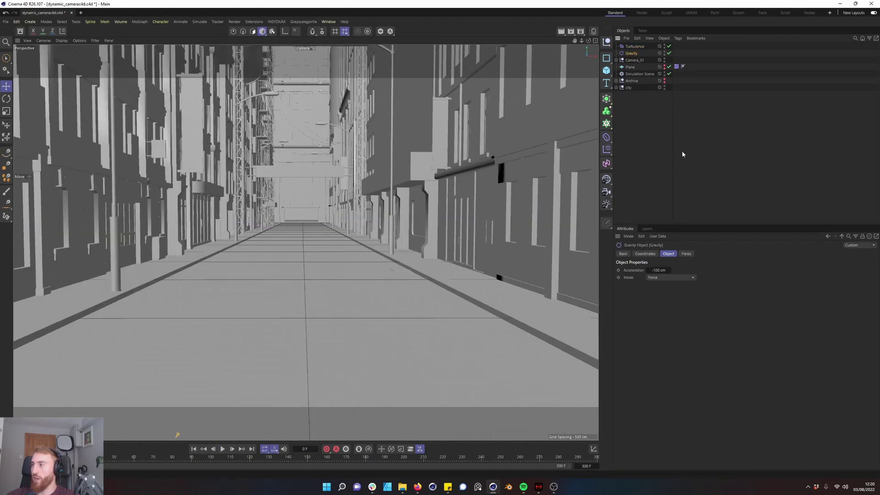
{"action": "left_click", "coordinate": [659, 270]}
{"action": "key", "text": "BackSpace"}
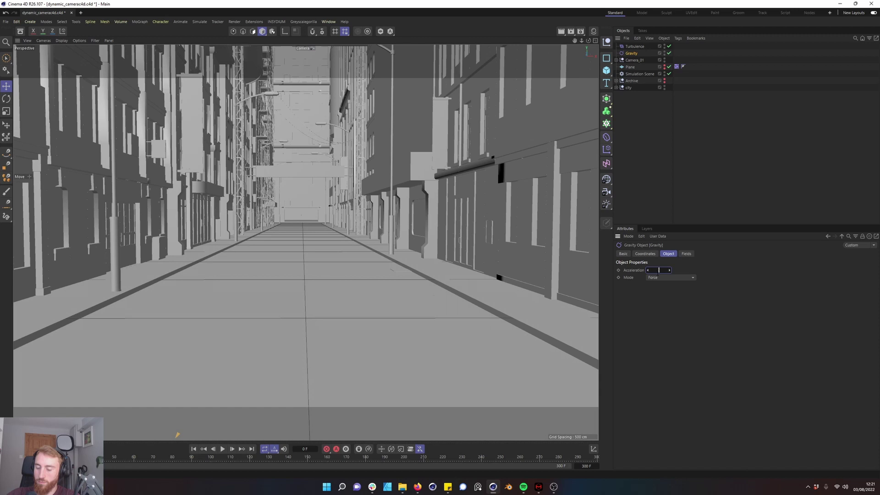
{"action": "type", "text": "-20"}
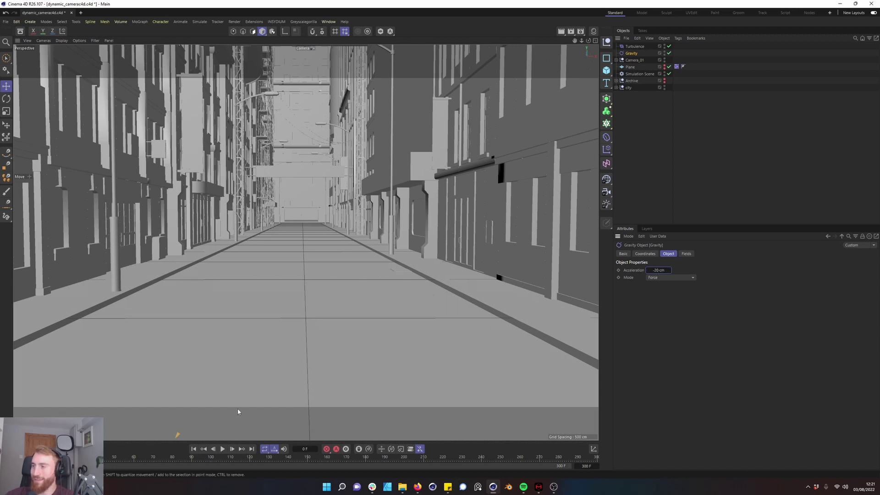
{"action": "key", "text": "Return"}
{"action": "left_click", "coordinate": [222, 449]}
Set the Gravity force's acceleration to -50 cm, test-play the simulation, and return to the first frame
{"action": "left_click", "coordinate": [659, 270]}
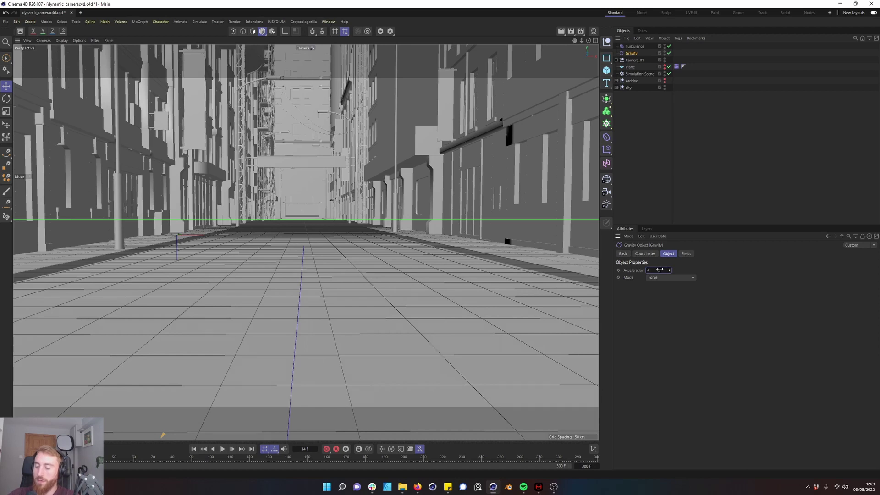
{"action": "left_click", "coordinate": [18, 458]}
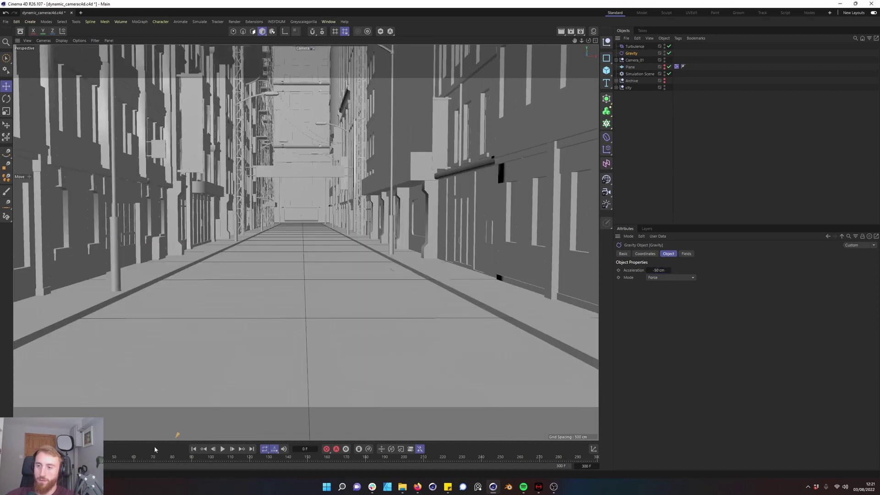
{"action": "left_click", "coordinate": [223, 449]}
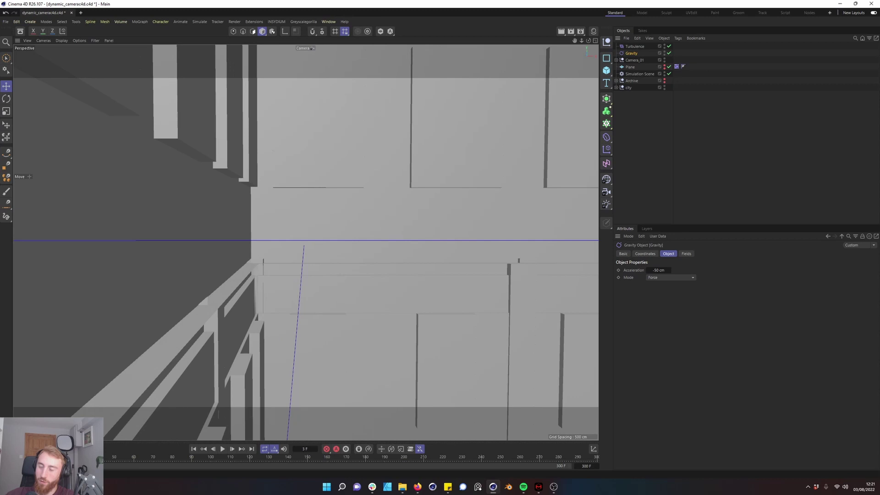
{"action": "left_click_drag", "start_coordinate": [23, 458], "coordinate": [18, 458]}
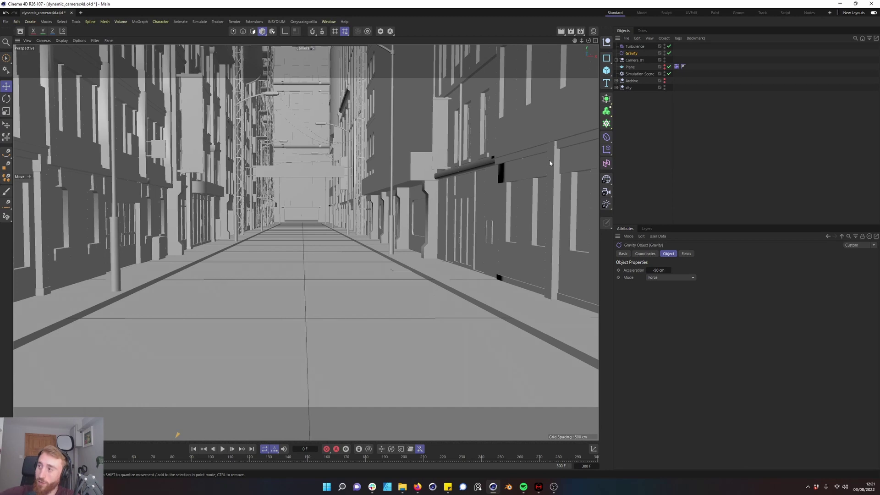
Set the Gravity force's acceleration to -80 cm and test-play the simulation
{"action": "left_click", "coordinate": [659, 271]}
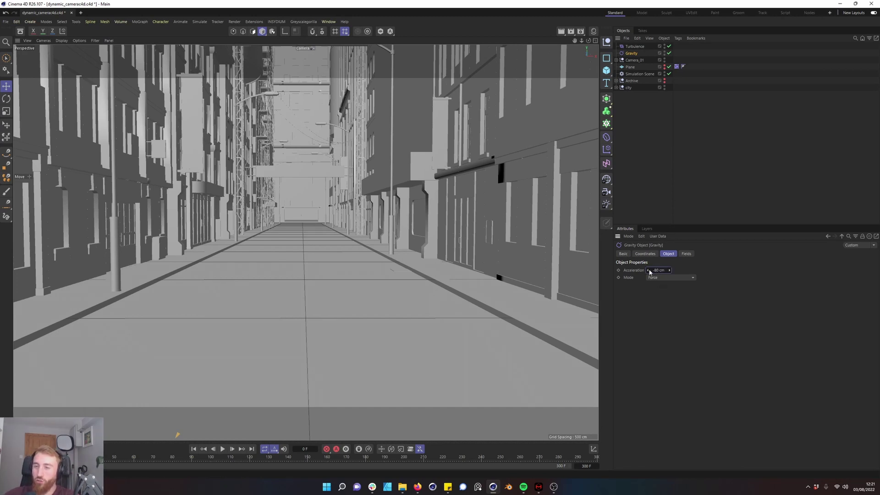
{"action": "left_click", "coordinate": [223, 451]}
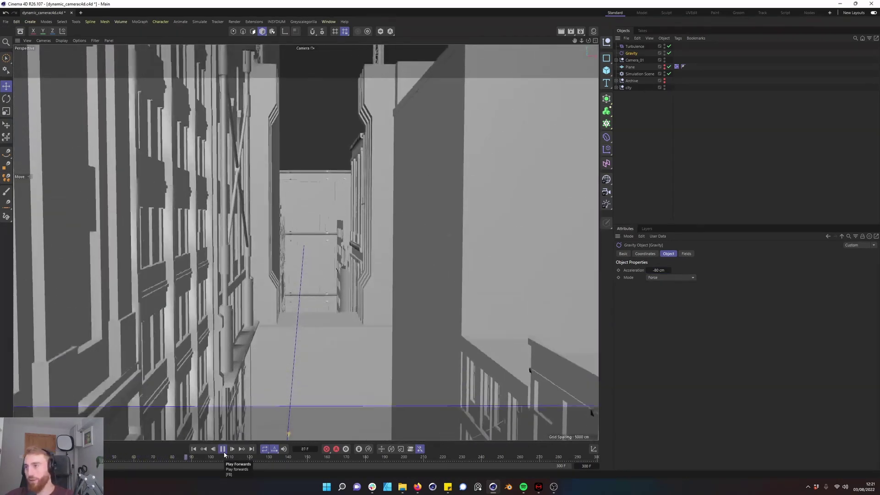
{"action": "left_click", "coordinate": [223, 450]}
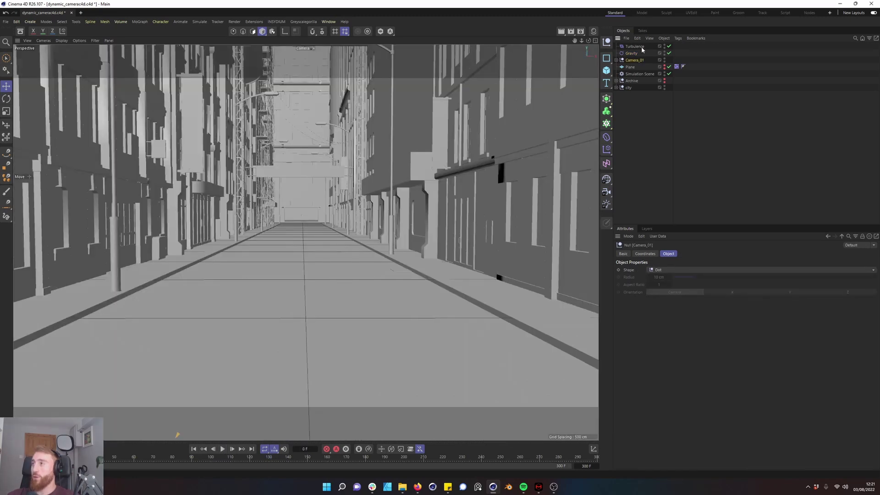
Move the Turbulence and Gravity forces into the Camera_01 group
{"action": "left_click", "coordinate": [636, 53]}
{"action": "double_click", "coordinate": [637, 47]}
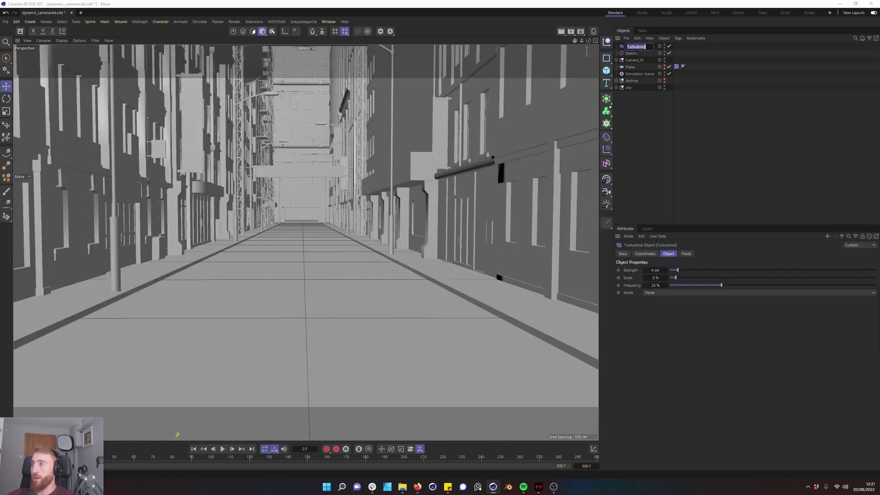
{"action": "left_click", "coordinate": [635, 54]}
{"action": "left_click", "coordinate": [635, 47], "text": "shift"}
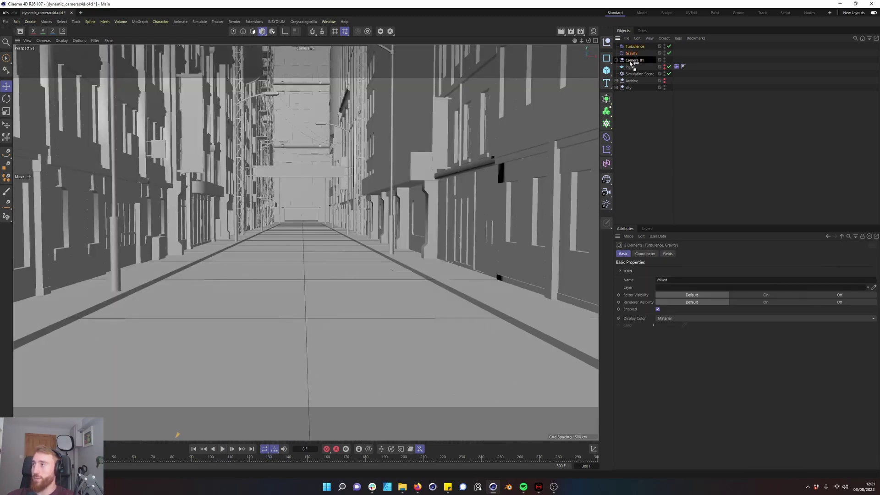
{"action": "left_click_drag", "start_coordinate": [635, 48], "coordinate": [621, 62]}
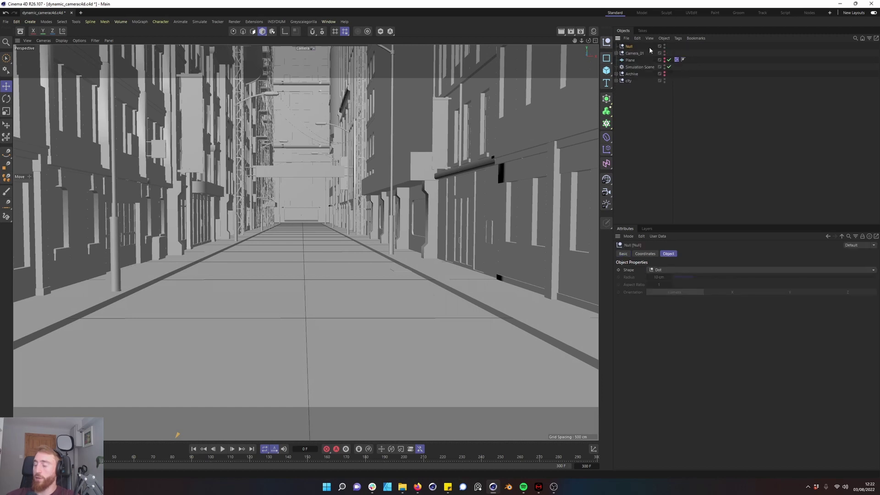
Rename the new null Camera_02 and copy Camera_dummy from Camera_01 into it
{"action": "double_click", "coordinate": [630, 47]}
{"action": "type", "text": "Camera_02"}
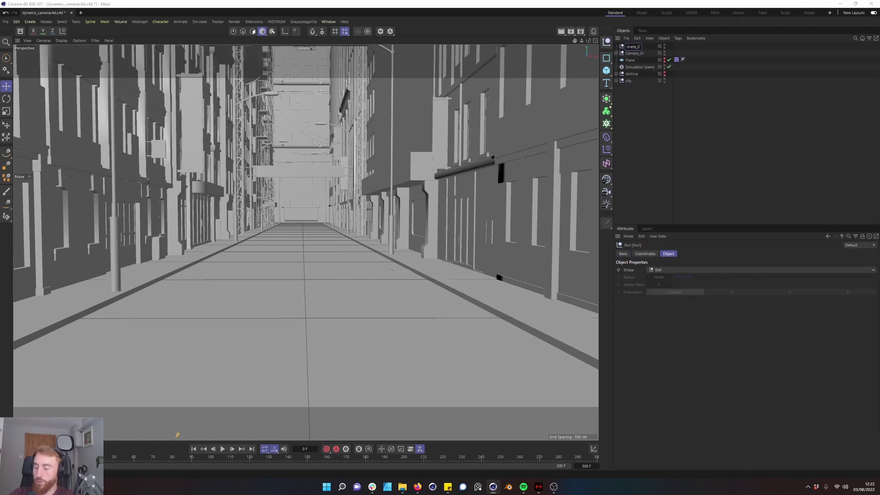
{"action": "key", "text": "Return"}
{"action": "left_click_drag", "start_coordinate": [637, 74], "coordinate": [631, 48], "text": "ctrl"}
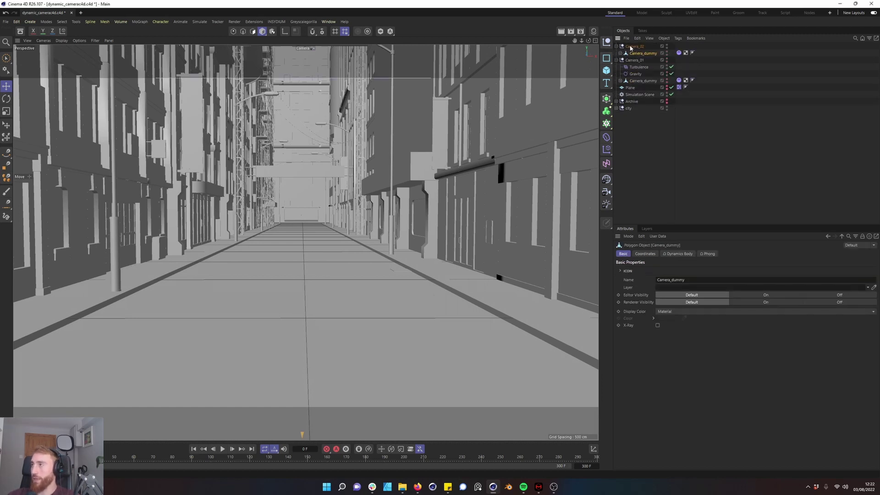
Disable the forces in Camera_01 and look through the camera under Camera_02's dummy
{"action": "left_click", "coordinate": [630, 88]}
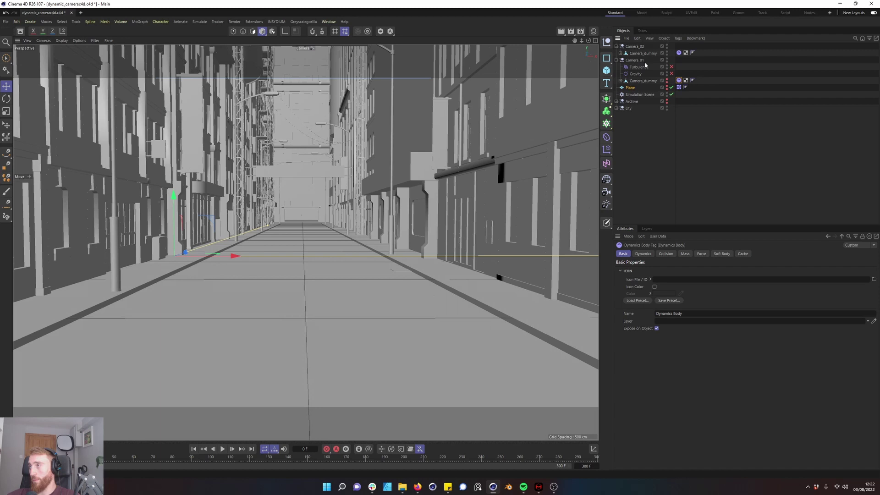
{"action": "left_click", "coordinate": [617, 60]}
{"action": "left_click", "coordinate": [649, 54]}
{"action": "left_click", "coordinate": [621, 54]}
{"action": "left_click", "coordinate": [667, 62]}
{"action": "left_click", "coordinate": [671, 61]}
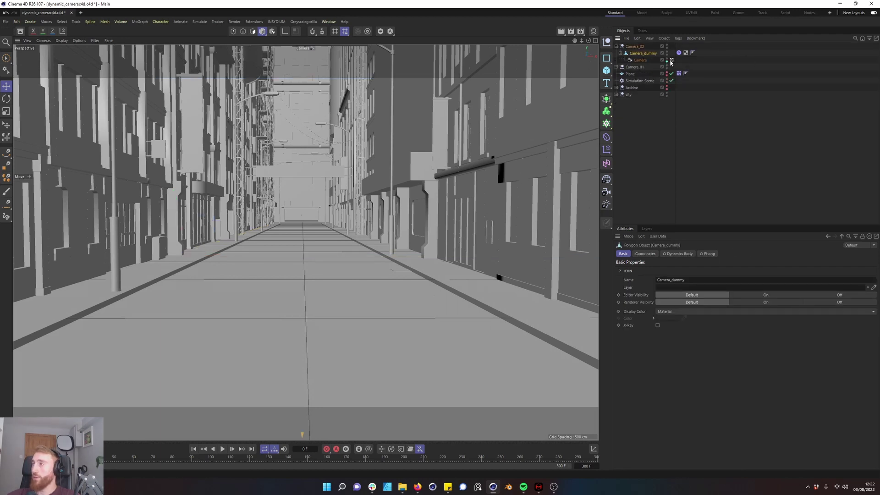
Raise Camera_02's dummy high above the street and tilt it downward in the side view, and return to the single perspective view
{"action": "key", "text": "F5"}
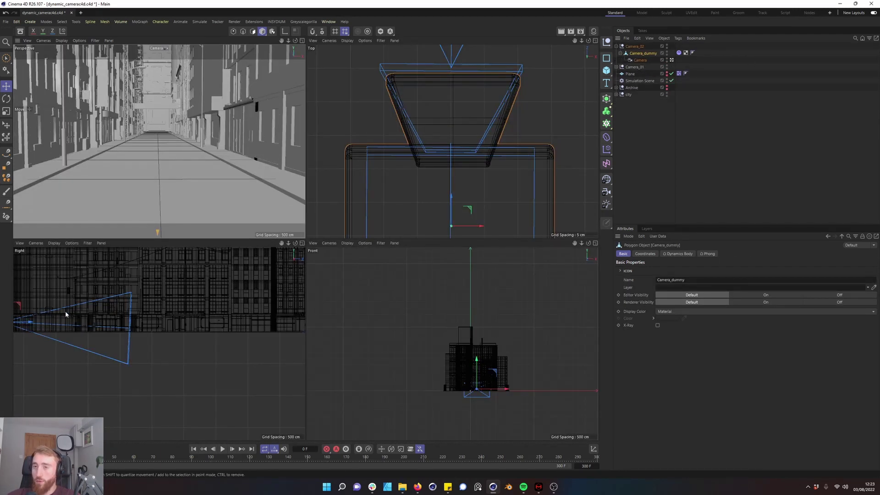
{"action": "left_click_drag", "start_coordinate": [65, 311], "coordinate": [71, 250]}
{"action": "key", "text": "r"}
{"action": "key", "text": "e"}
{"action": "middle_click", "coordinate": [118, 169]}
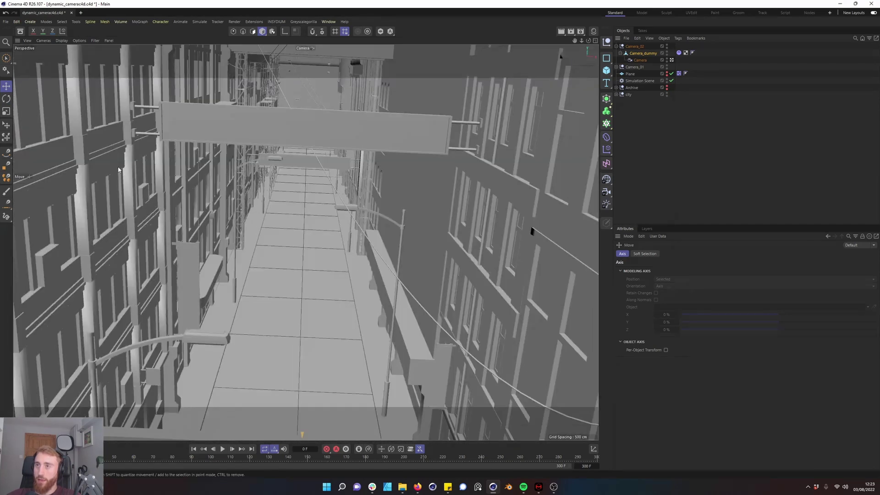
Test-play the fall of Camera_02's dummy several times and return to the first frame
{"action": "left_click", "coordinate": [647, 55]}
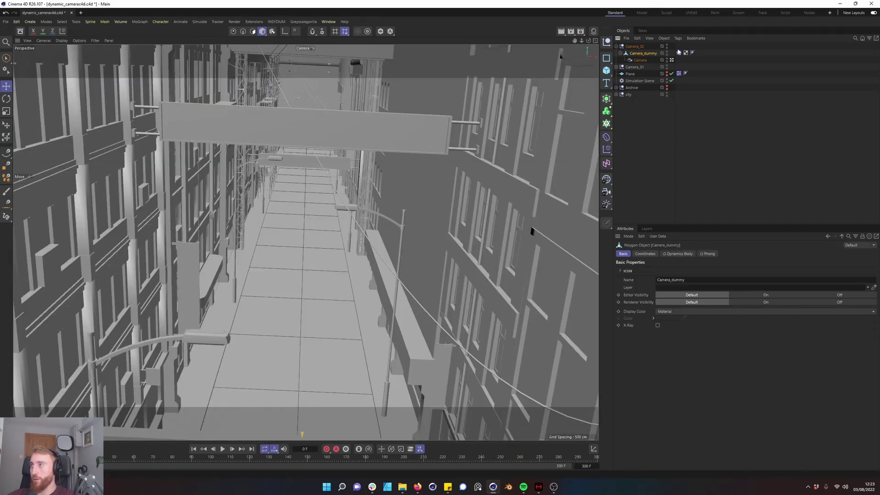
{"action": "left_click", "coordinate": [223, 450]}
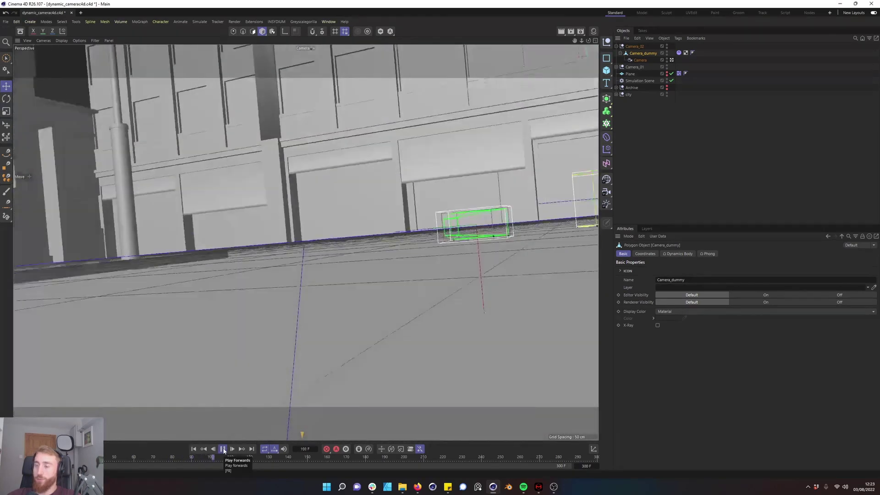
{"action": "left_click", "coordinate": [224, 449]}
{"action": "left_click", "coordinate": [194, 449]}
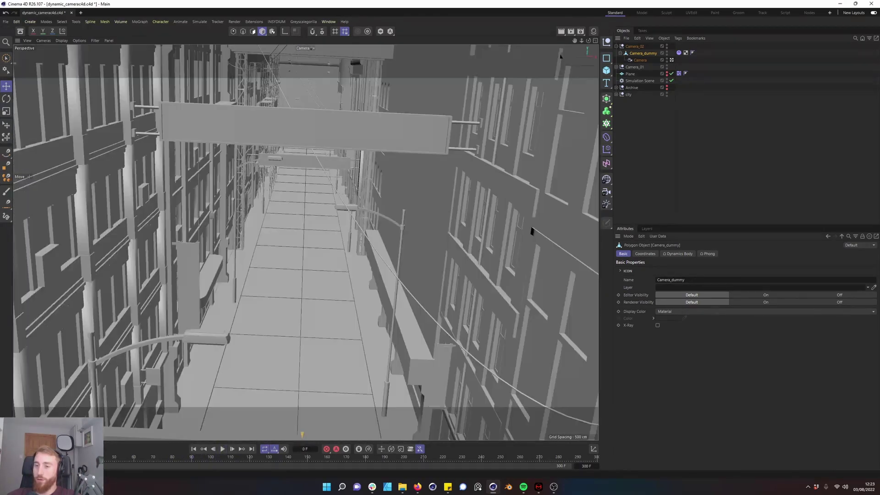
{"action": "left_click", "coordinate": [224, 450]}
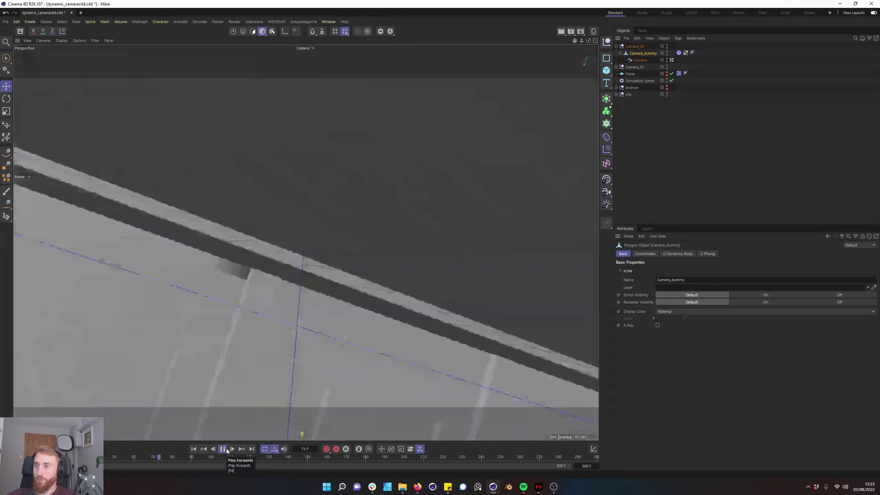
{"action": "key", "text": "shift+f"}
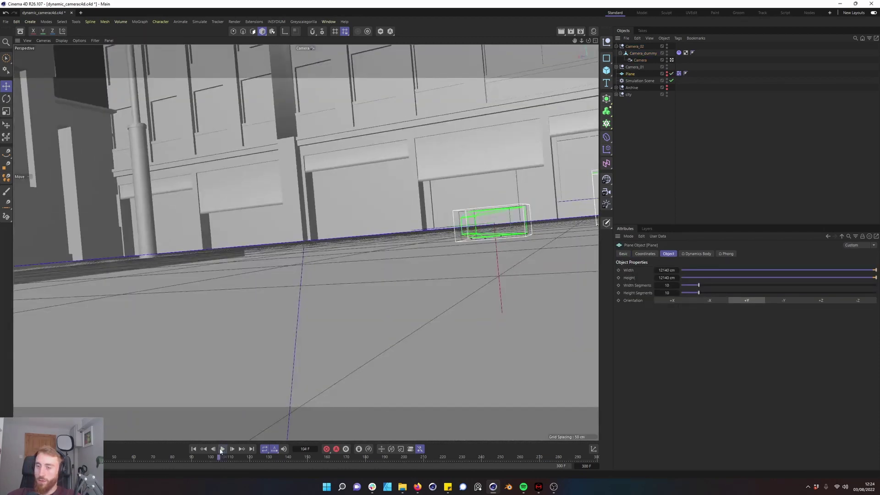
{"action": "key", "text": "shift+f"}
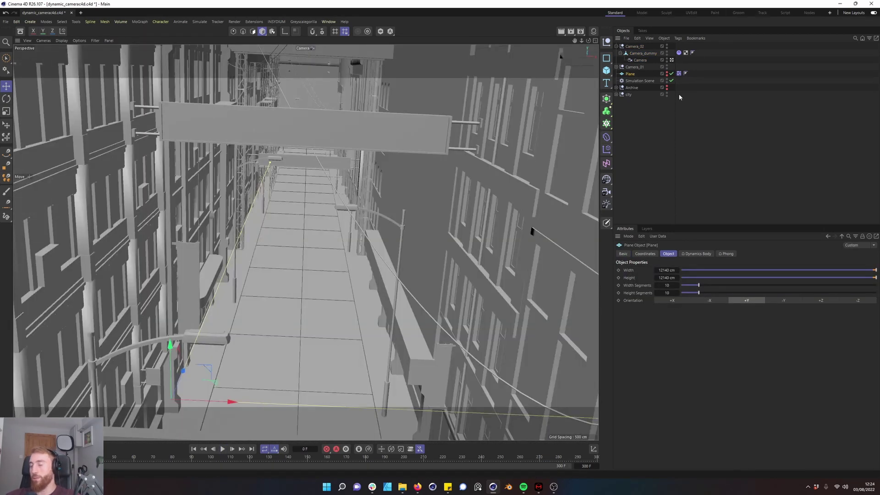
Add a Friction force and place it inside the Camera_02 group
{"action": "left_click", "coordinate": [814, 130]}
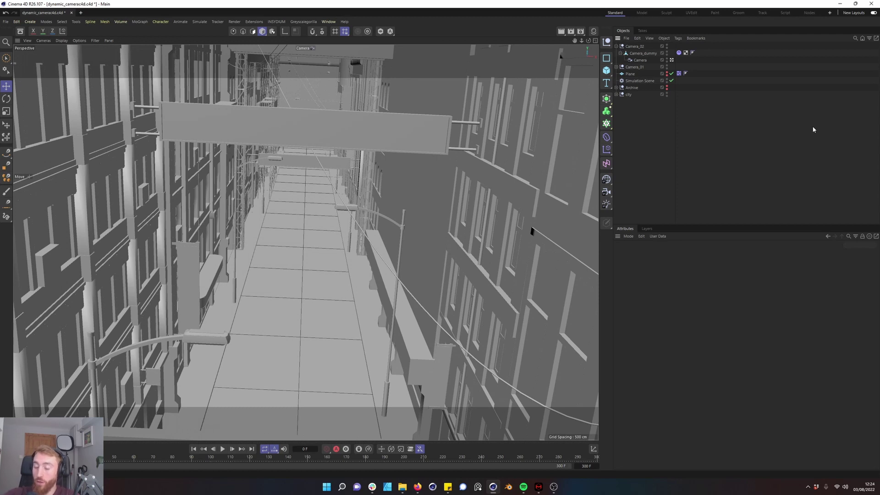
{"action": "key", "text": "shift+c"}
{"action": "type", "text": "fric"}
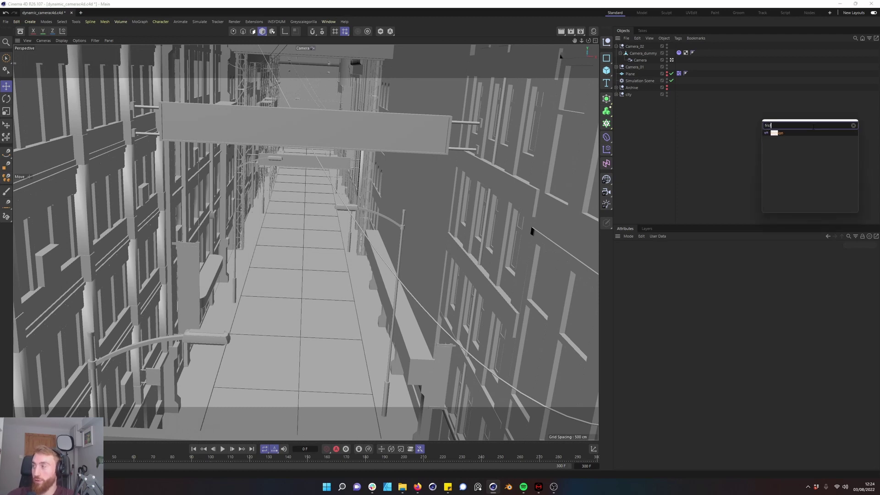
{"action": "key", "text": "Return"}
{"action": "left_click_drag", "start_coordinate": [635, 46], "coordinate": [636, 55]}
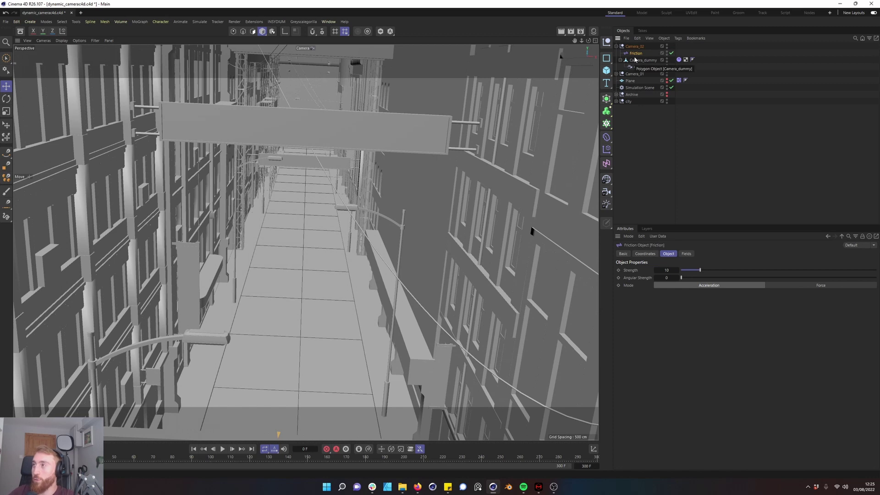
Set the Friction force's mode to Force and its angular strength to 3, and test-play the simulation
{"action": "left_click", "coordinate": [805, 286]}
{"action": "left_click", "coordinate": [674, 277]}
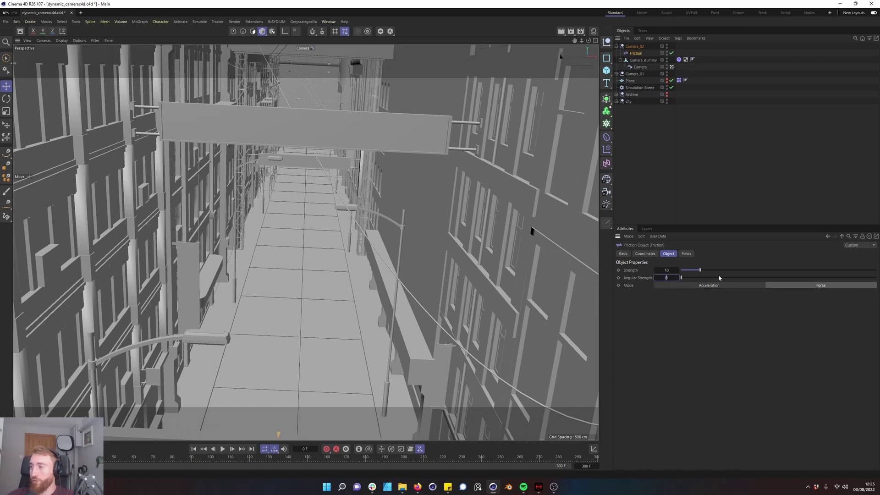
{"action": "type", "text": "20"}
{"action": "key", "text": "Return"}
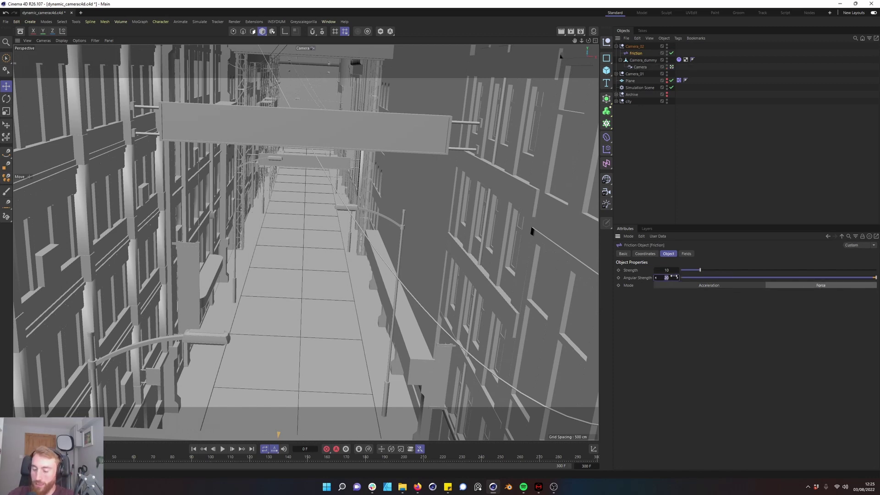
{"action": "type", "text": "3"}
{"action": "key", "text": "Return"}
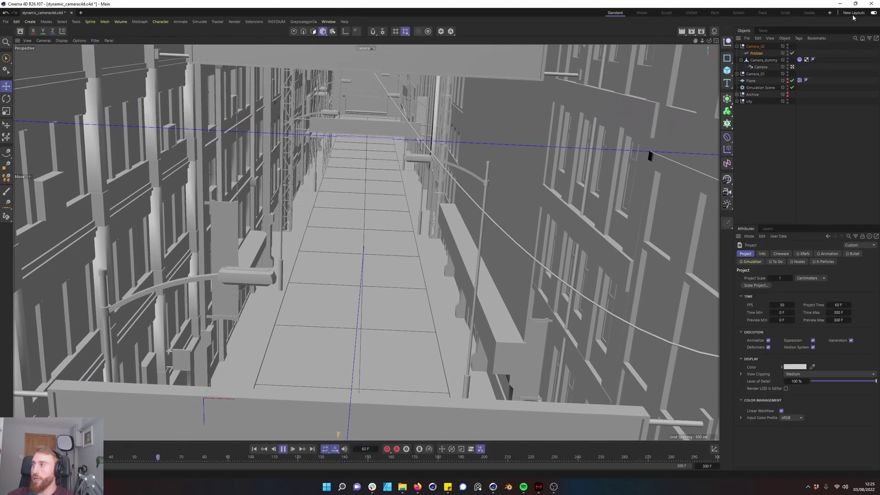
Set the Friction force's strength to 2 while the simulation plays
{"action": "left_click", "coordinate": [755, 53]}
{"action": "double_click", "coordinate": [788, 271]}
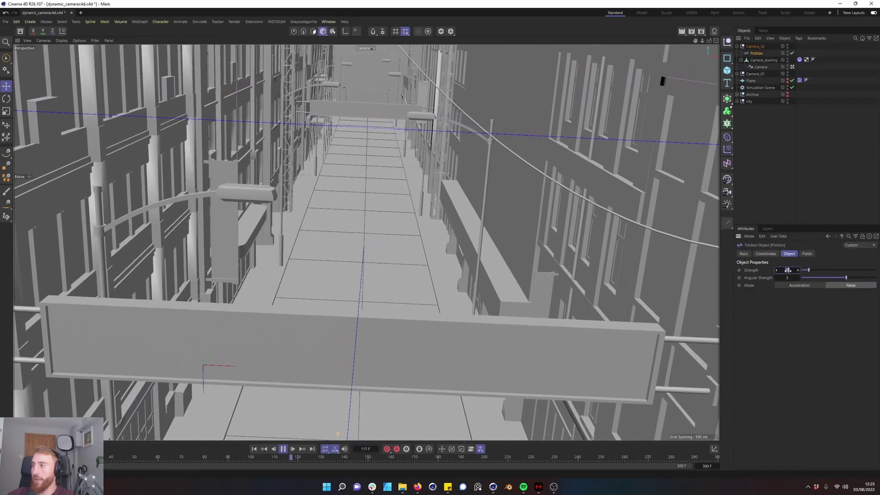
{"action": "type", "text": "2"}
{"action": "key", "text": "Return"}
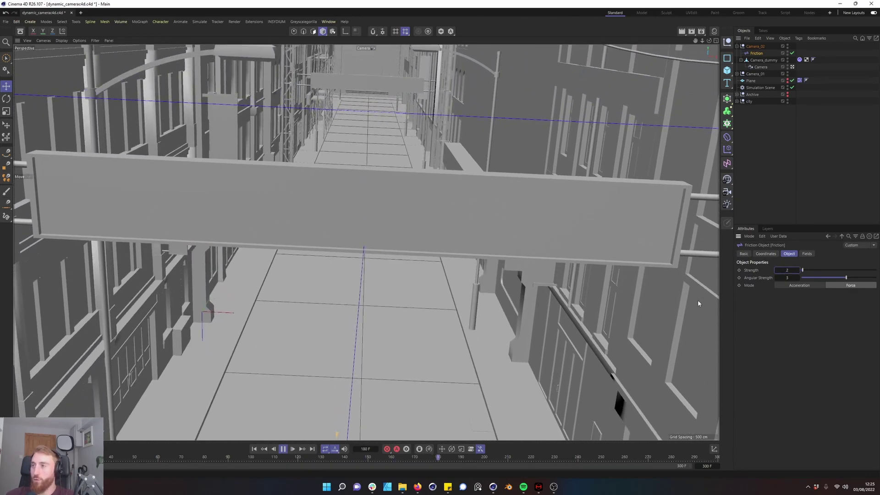
Set the Friction force's strength and angular strength to 1 during playback, stop the simulation, and return to the first frame
{"action": "double_click", "coordinate": [787, 271]}
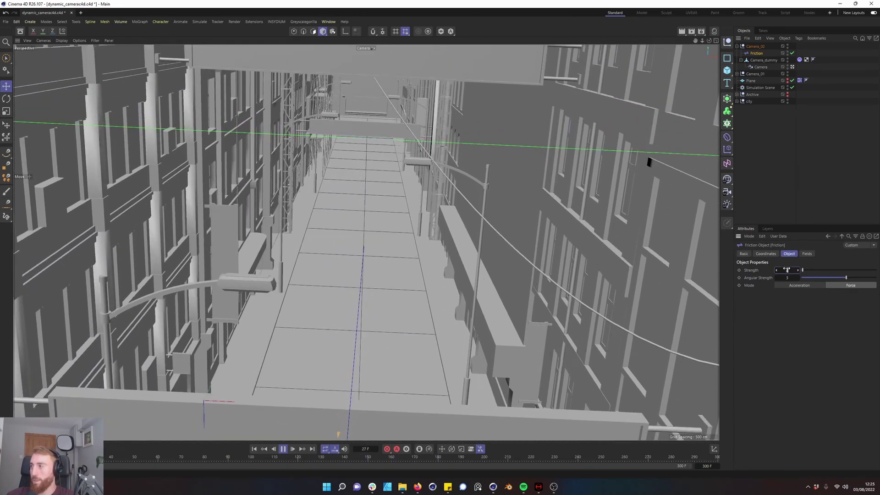
{"action": "type", "text": "1"}
{"action": "key", "text": "Return"}
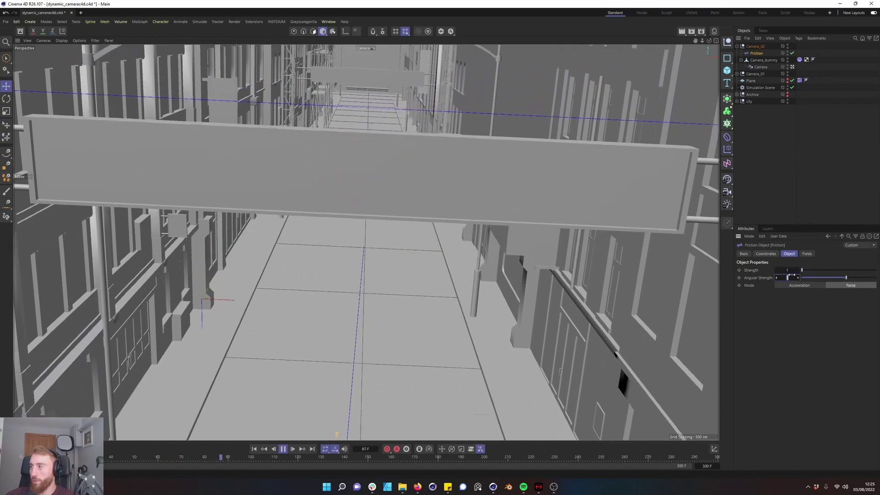
{"action": "double_click", "coordinate": [787, 278]}
{"action": "type", "text": "1"}
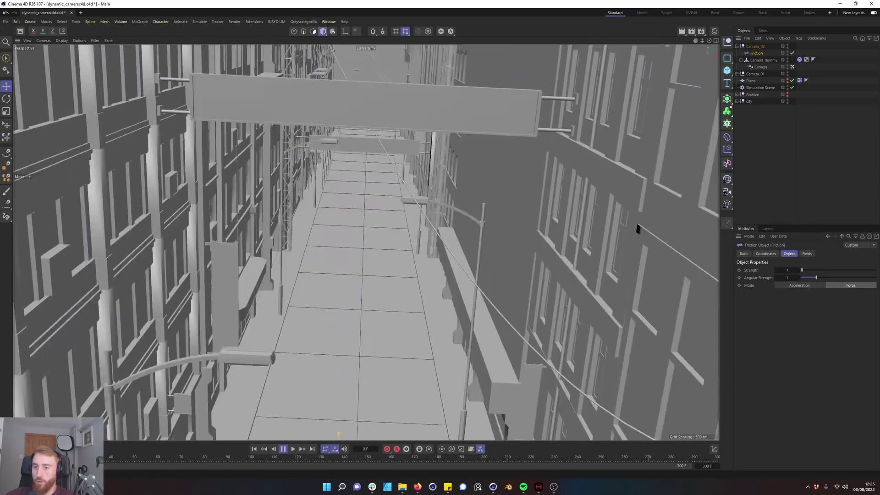
{"action": "left_click", "coordinate": [283, 449]}
{"action": "key", "text": "shift+f"}
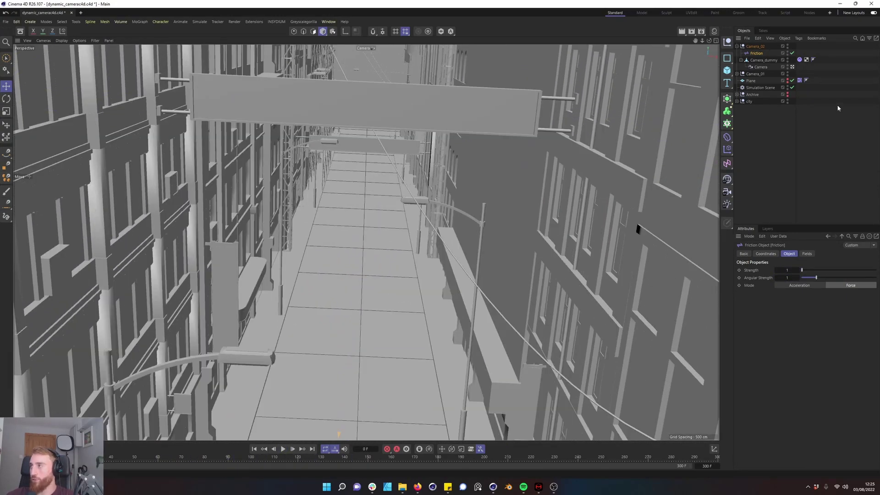
Set the Friction force's angular strength to 0.5, test-play the simulation, and return to the first frame
{"action": "double_click", "coordinate": [787, 278]}
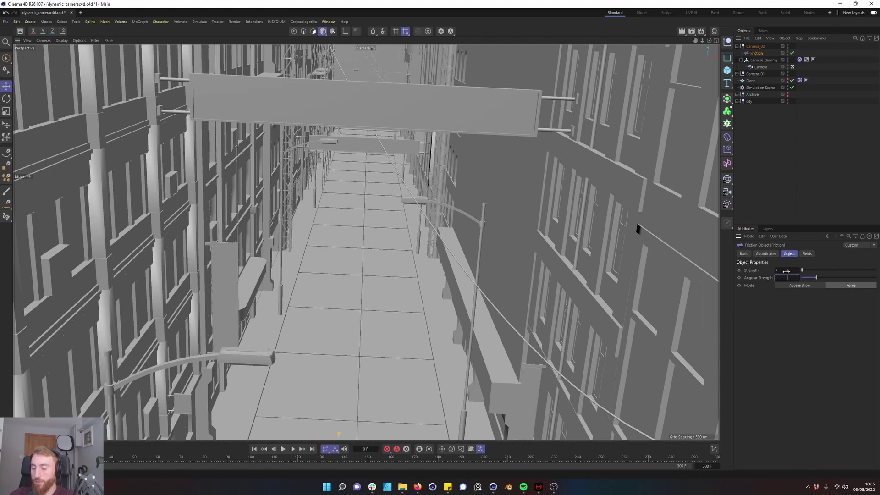
{"action": "key", "text": "Return"}
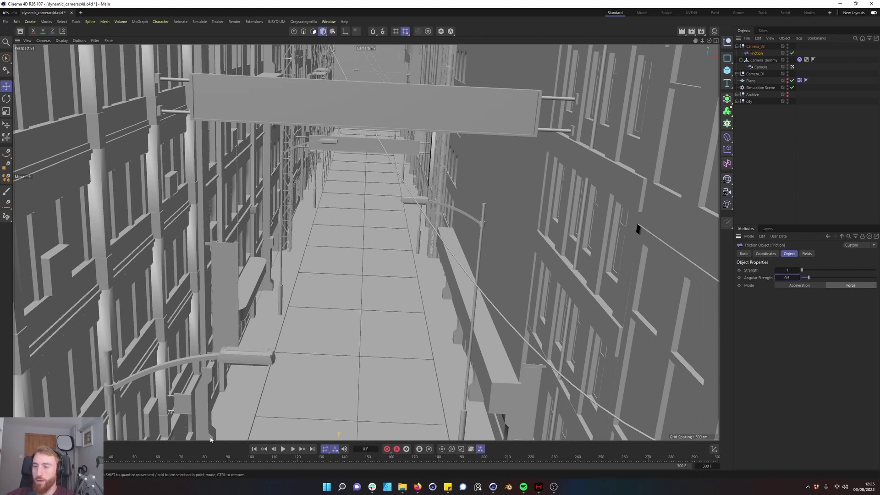
{"action": "left_click", "coordinate": [283, 449]}
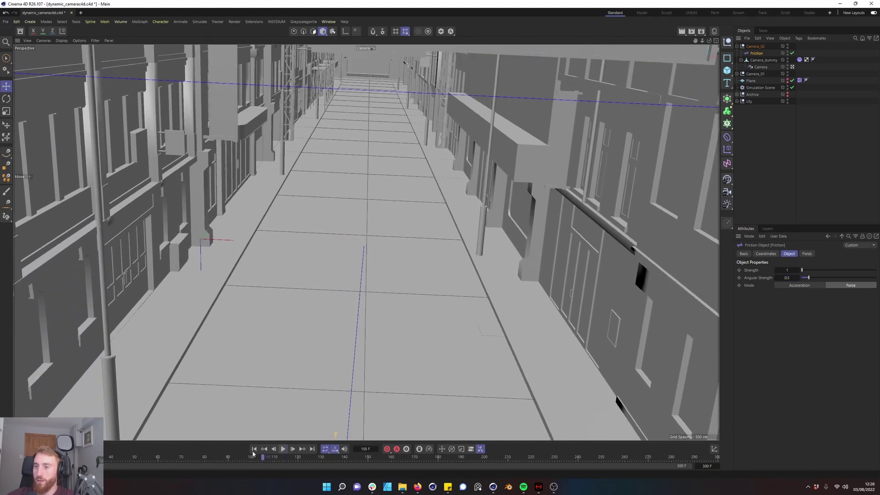
{"action": "left_click", "coordinate": [283, 449]}
{"action": "left_click", "coordinate": [254, 449]}
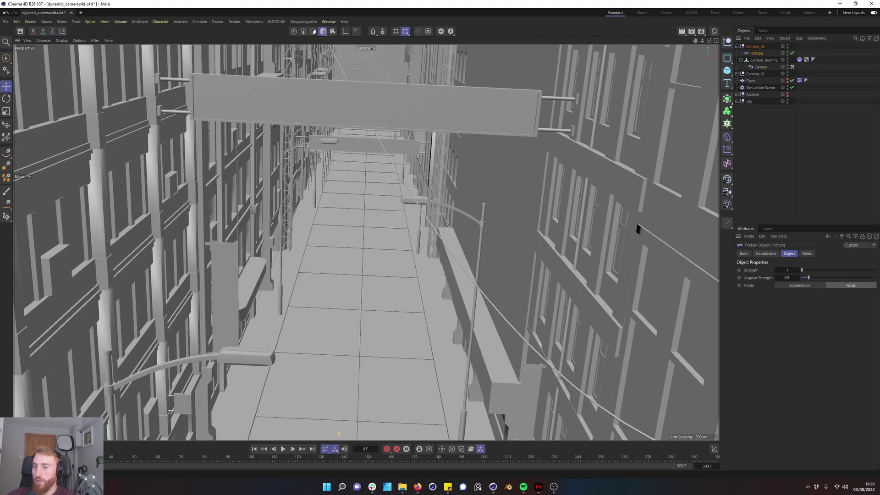
Enable the Turbulence force in the Camera_01 group and play the simulation close to its end
{"action": "left_click", "coordinate": [737, 74]}
{"action": "left_click", "coordinate": [793, 80]}
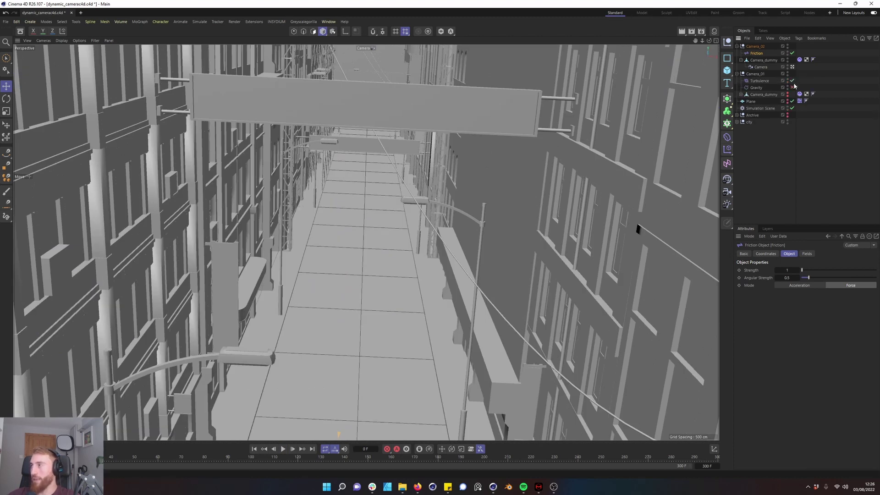
{"action": "left_click", "coordinate": [757, 88]}
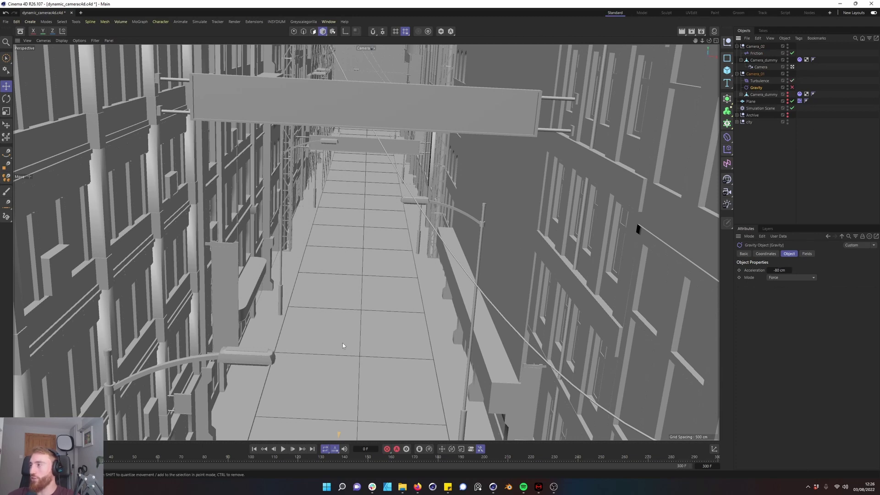
{"action": "left_click", "coordinate": [284, 449]}
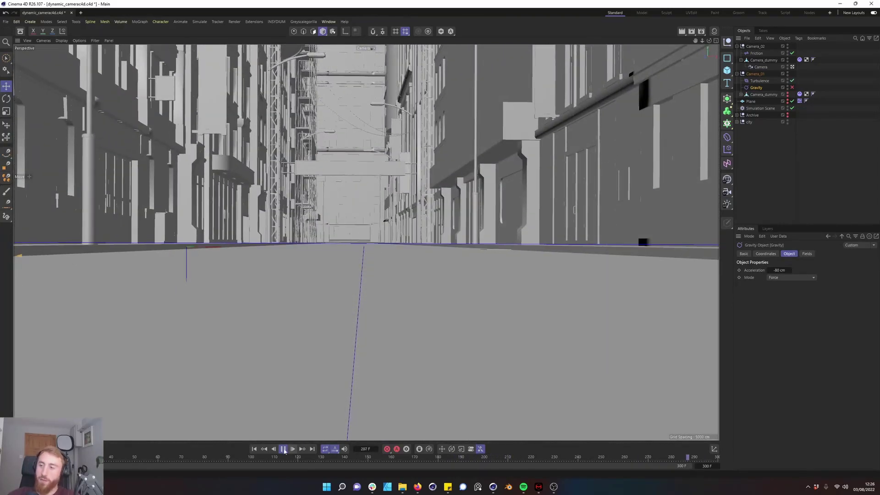
{"action": "left_click", "coordinate": [282, 450]}
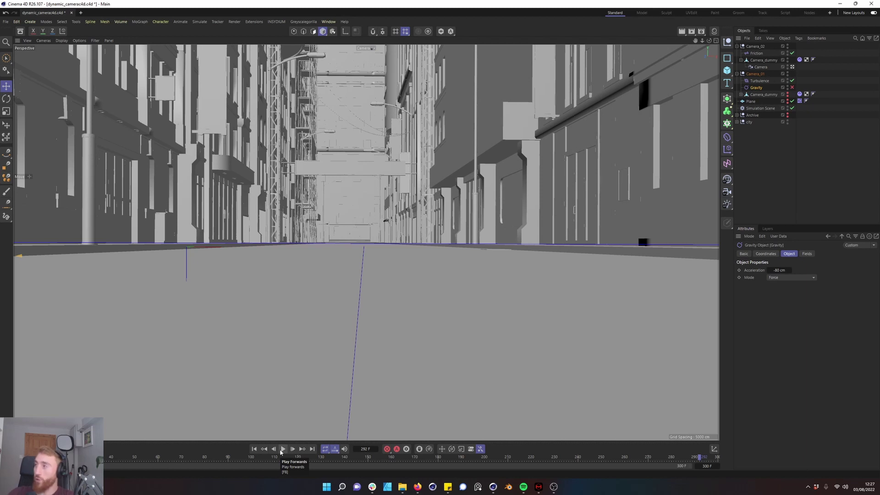
Return to the first frame, take Camera_dummy out of Camera_02, and delete the Camera_01 and Camera_02 groups
{"action": "left_click", "coordinate": [737, 46]}
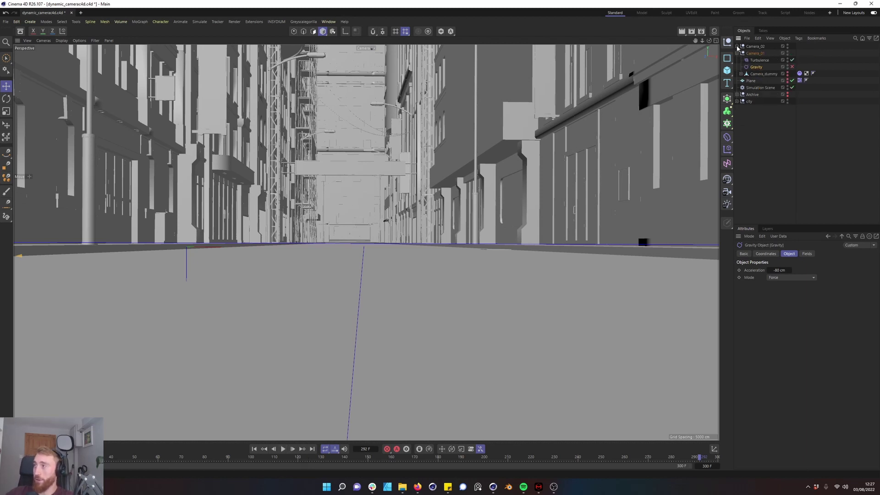
{"action": "left_click", "coordinate": [737, 53]}
{"action": "left_click", "coordinate": [752, 47]}
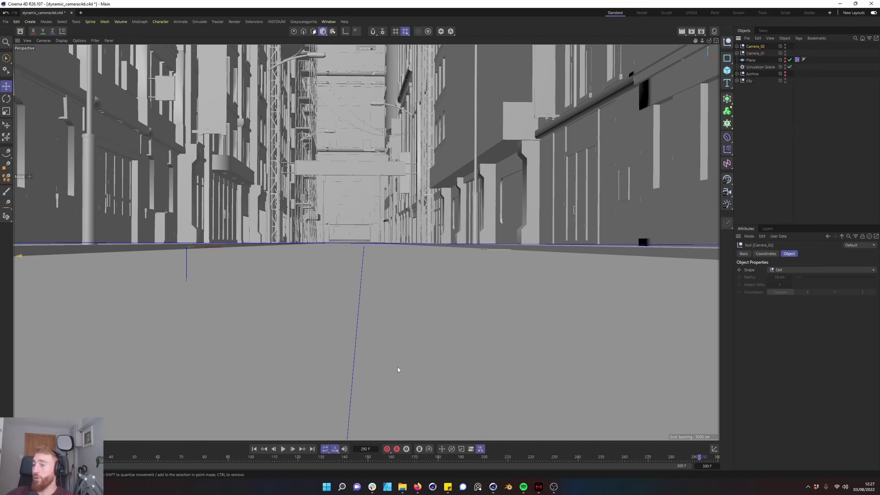
{"action": "key", "text": "shift+f"}
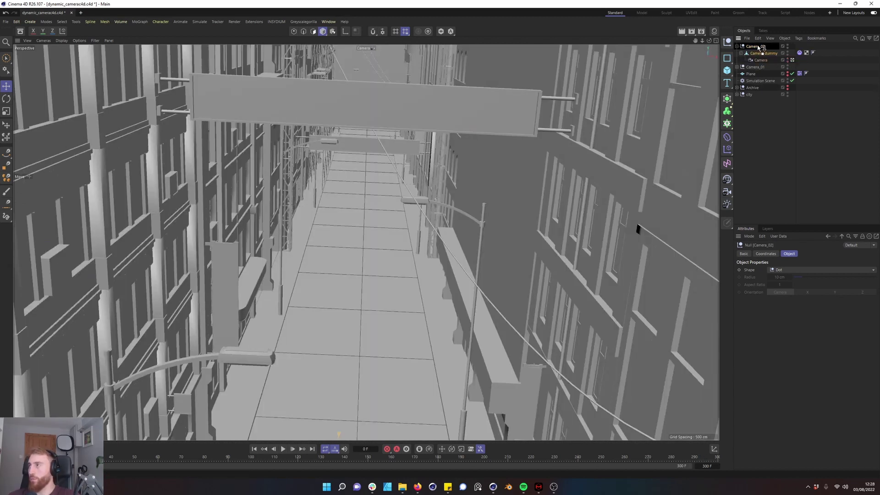
{"action": "left_click", "coordinate": [755, 60]}
{"action": "left_click", "coordinate": [755, 67], "text": "shift"}
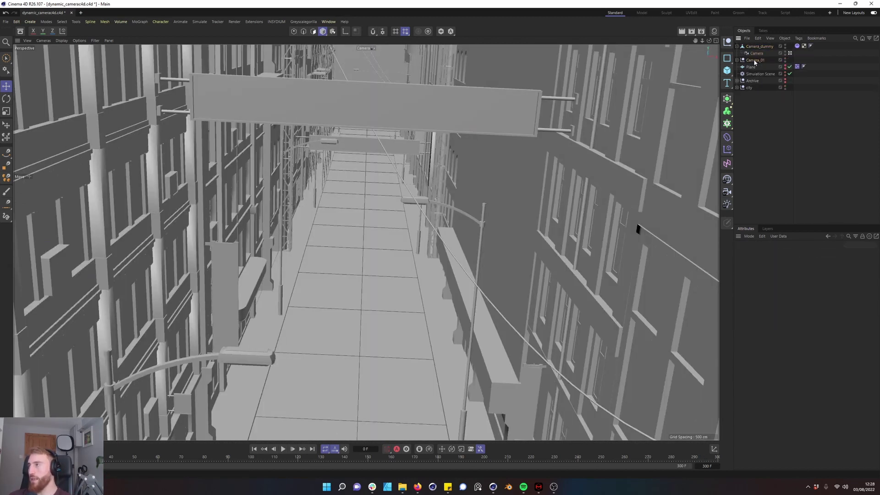
{"action": "key", "text": "Delete"}
Level Camera_dummy in the side view so that the camera looks straight along the street
{"action": "middle_click", "coordinate": [376, 246]}
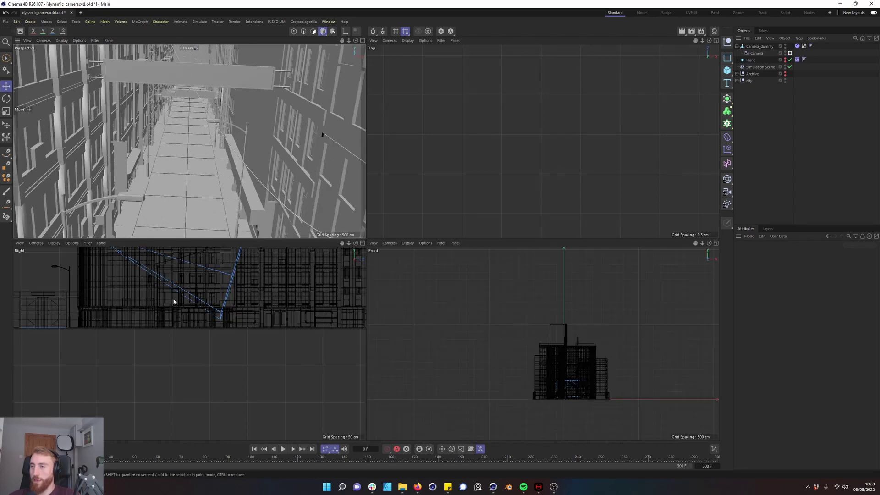
{"action": "middle_click_drag", "start_coordinate": [173, 298], "coordinate": [186, 414], "text": "alt"}
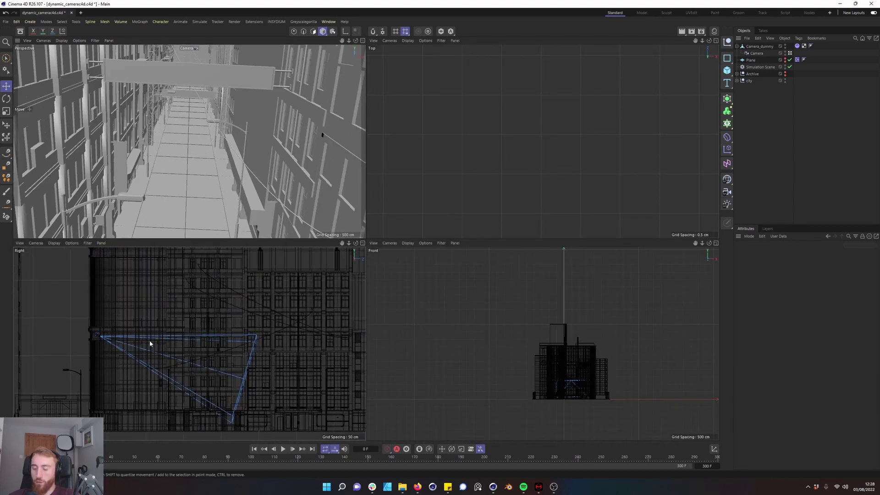
{"action": "key", "text": "e"}
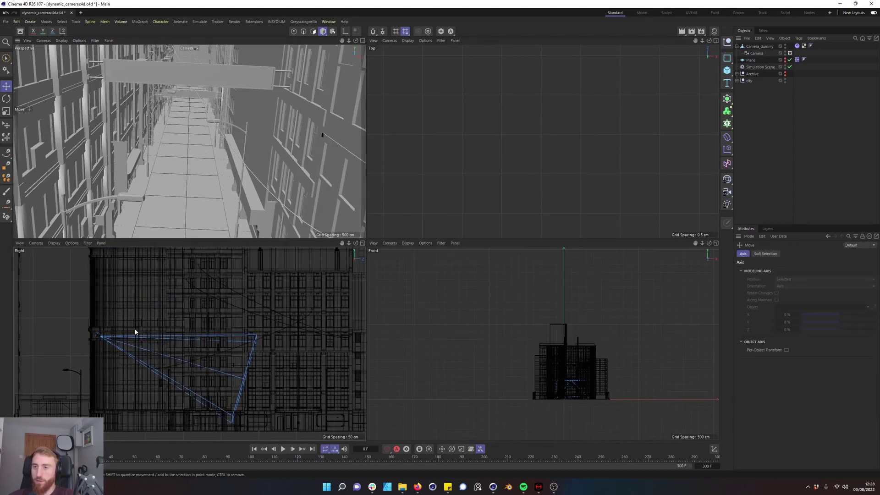
{"action": "left_click", "coordinate": [757, 46]}
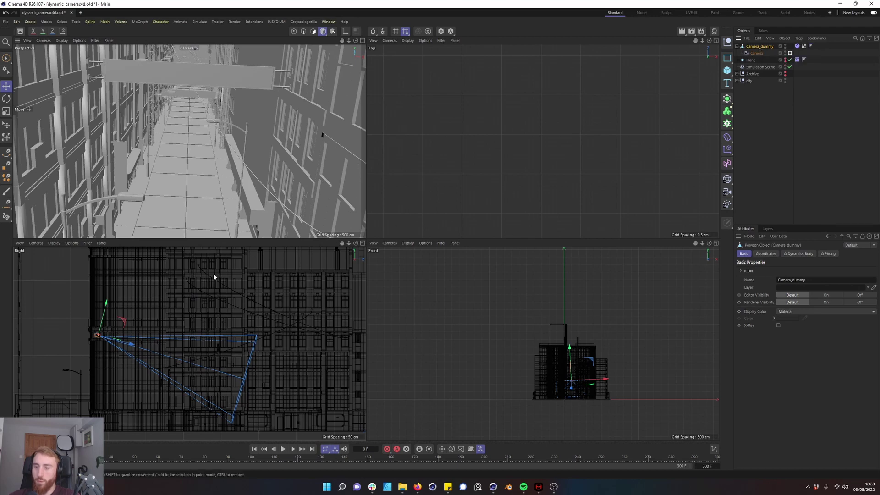
{"action": "key", "text": "r"}
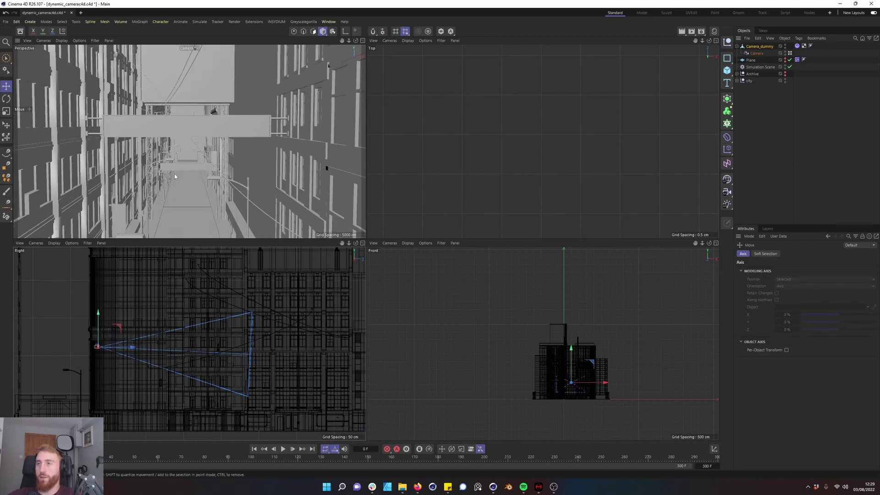
{"action": "middle_click", "coordinate": [177, 171]}
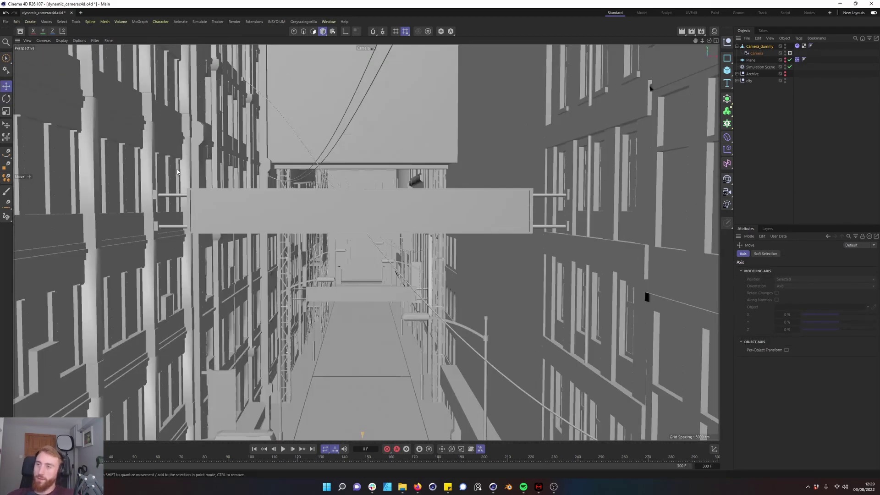
Reposition Camera_dummy, angle it diagonally down across the street, and remove its Dynamics Body tag
{"action": "middle_click", "coordinate": [179, 172]}
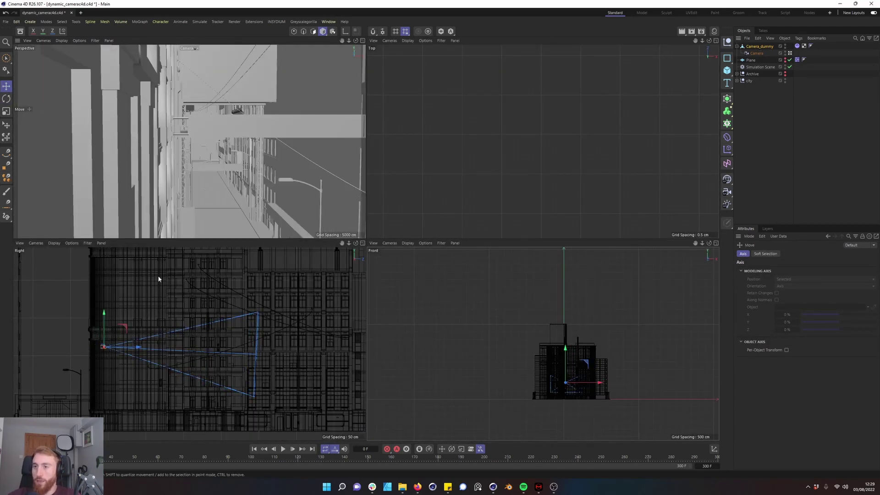
{"action": "key", "text": "r"}
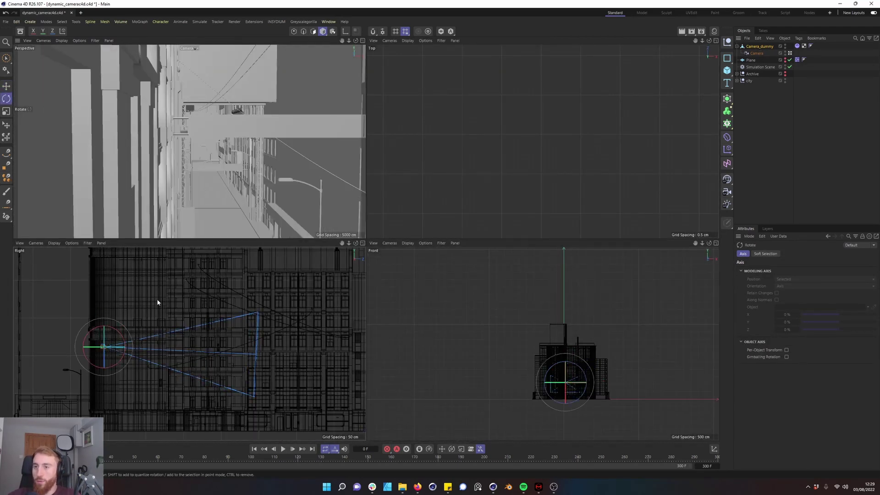
{"action": "left_click_drag", "start_coordinate": [562, 384], "coordinate": [581, 383]}
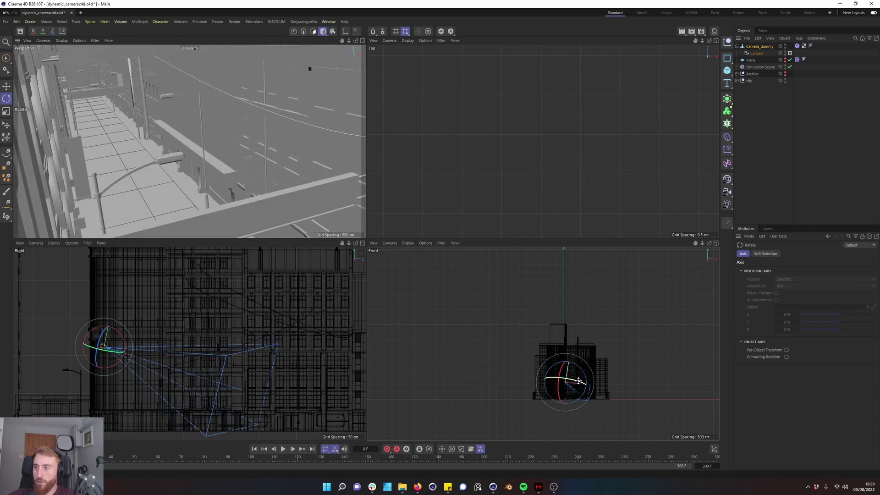
{"action": "key", "text": "e"}
{"action": "left_click_drag", "start_coordinate": [127, 354], "coordinate": [108, 323]}
{"action": "left_click", "coordinate": [796, 46]}
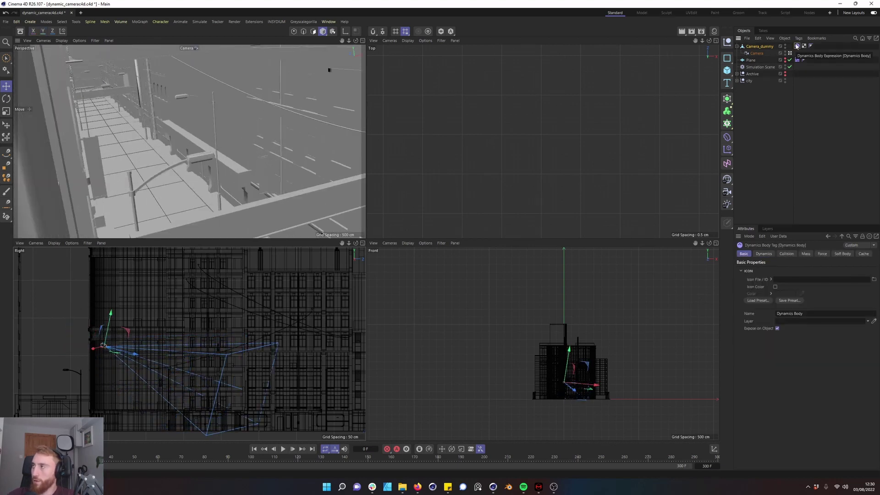
{"action": "left_click", "coordinate": [729, 42]}
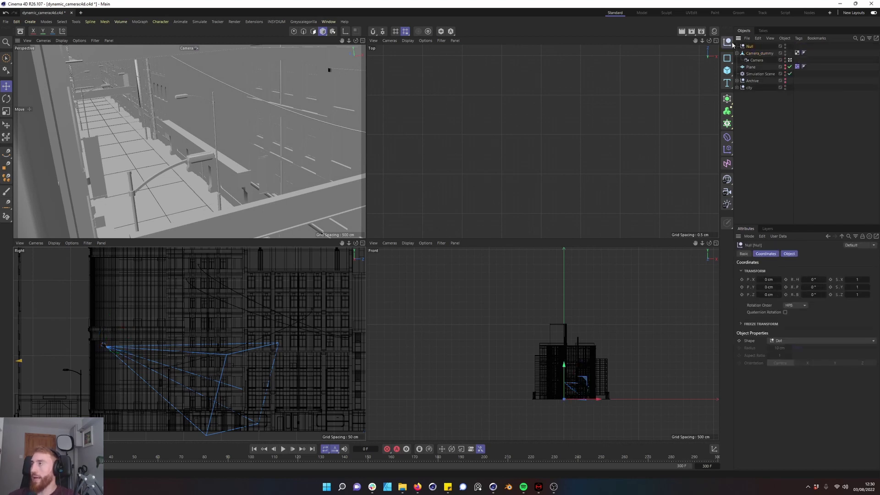
{"action": "mouse_move", "coordinate": [752, 55]}
{"action": "left_mouse_down"}
{"action": "mouse_move", "coordinate": [759, 51]}
{"action": "mouse_move", "coordinate": [751, 46]}
{"action": "left_mouse_up"}
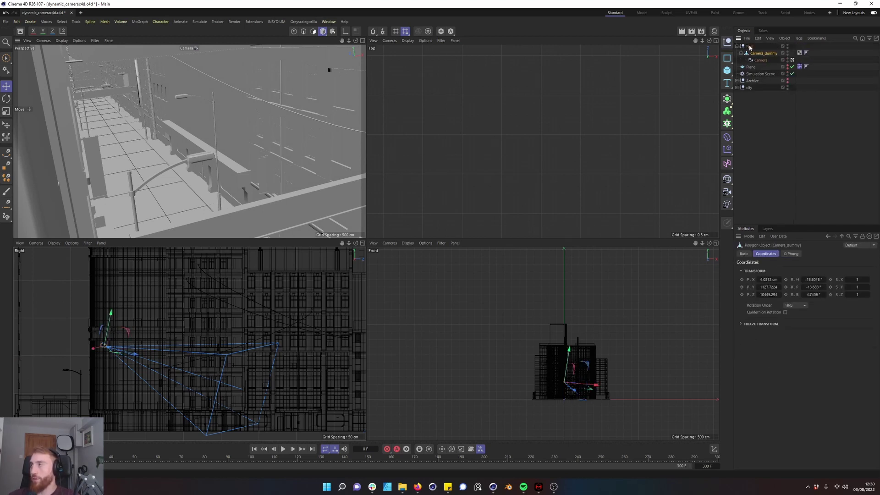
{"action": "double_click", "coordinate": [750, 47]}
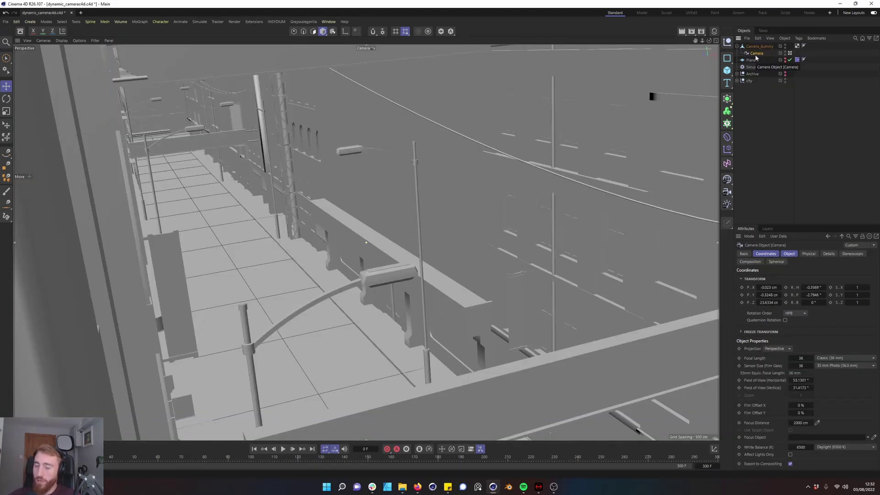
Take the camera out of Camera_dummy, place it inside a new null, and name the null Camera
{"action": "left_click_drag", "start_coordinate": [757, 55], "coordinate": [756, 47]}
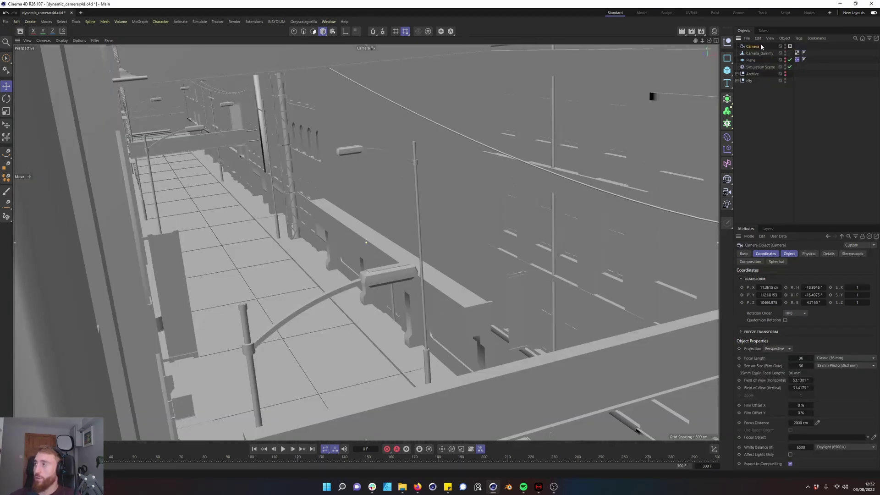
{"action": "left_click", "coordinate": [727, 42]}
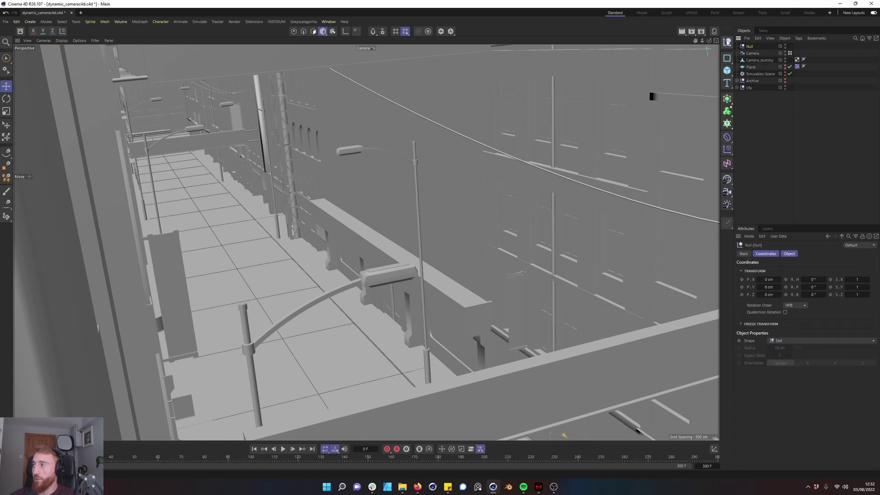
{"action": "left_click_drag", "start_coordinate": [751, 54], "coordinate": [749, 46]}
{"action": "left_click", "coordinate": [750, 47]}
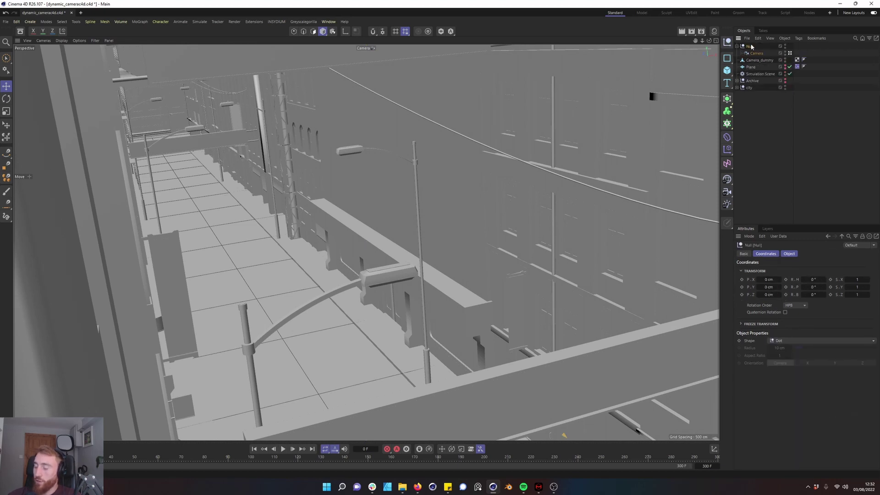
{"action": "double_click", "coordinate": [750, 47]}
{"action": "type", "text": "Camer"}
{"action": "key", "text": "Return"}
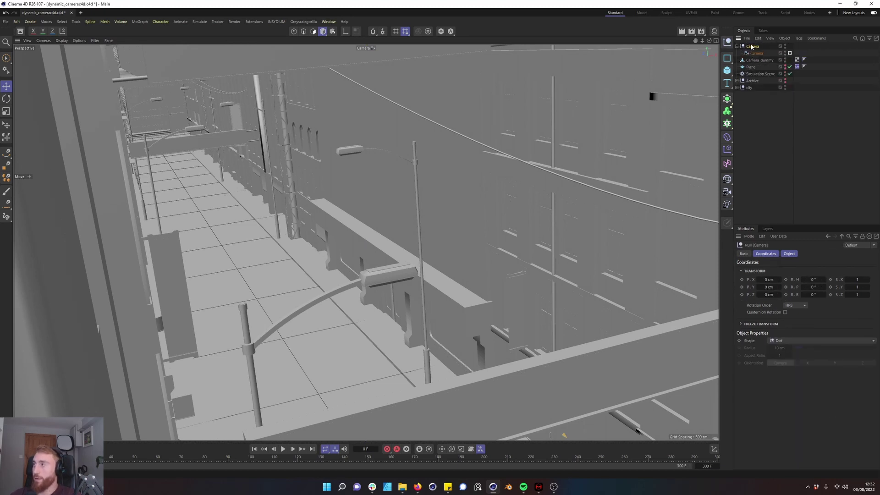
Add a Vibrate tag to the Camera null
{"action": "right_click", "coordinate": [753, 46]}
{"action": "mouse_move", "coordinate": [784, 60]}
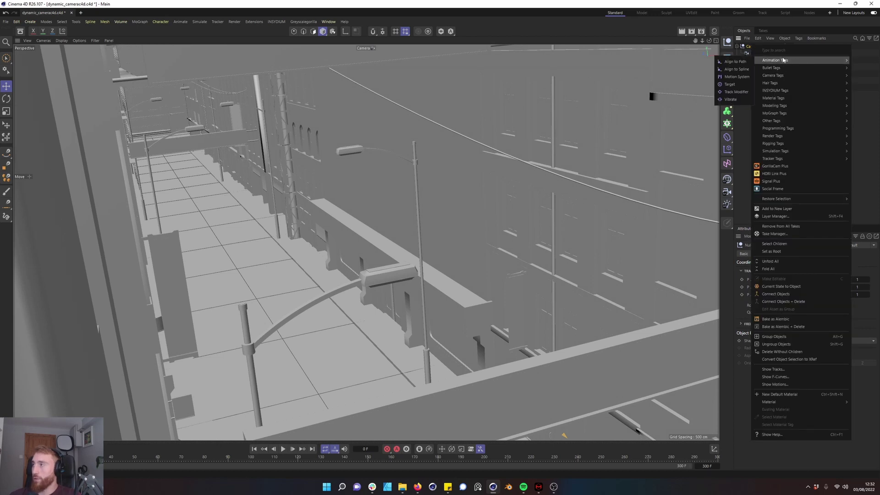
{"action": "left_click", "coordinate": [733, 101]}
Enable position vibration on the Vibrate tag with an amplitude of 2 cm on all three axes and a frequency of 0.5
{"action": "left_click", "coordinate": [775, 293]}
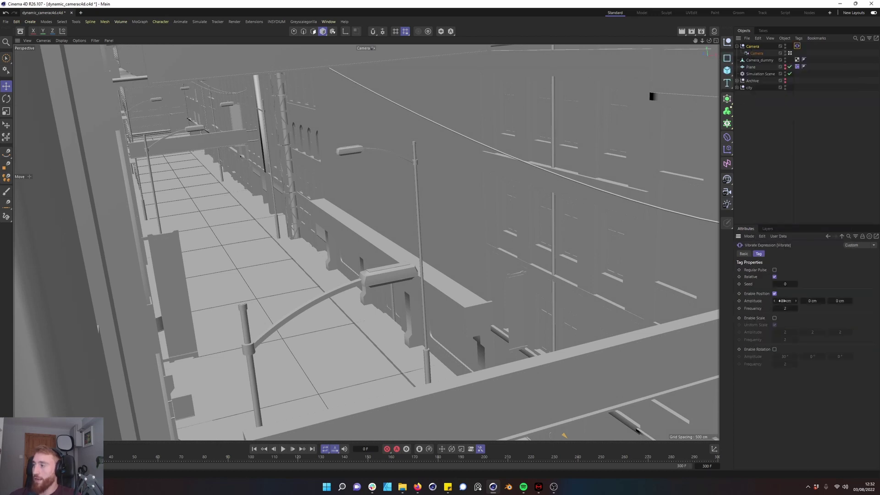
{"action": "left_click", "coordinate": [785, 300]}
{"action": "type", "text": "2"}
{"action": "left_click", "coordinate": [813, 301]}
{"action": "type", "text": "2"}
{"action": "left_click", "coordinate": [840, 301]}
{"action": "type", "text": "2"}
{"action": "left_click", "coordinate": [785, 308]}
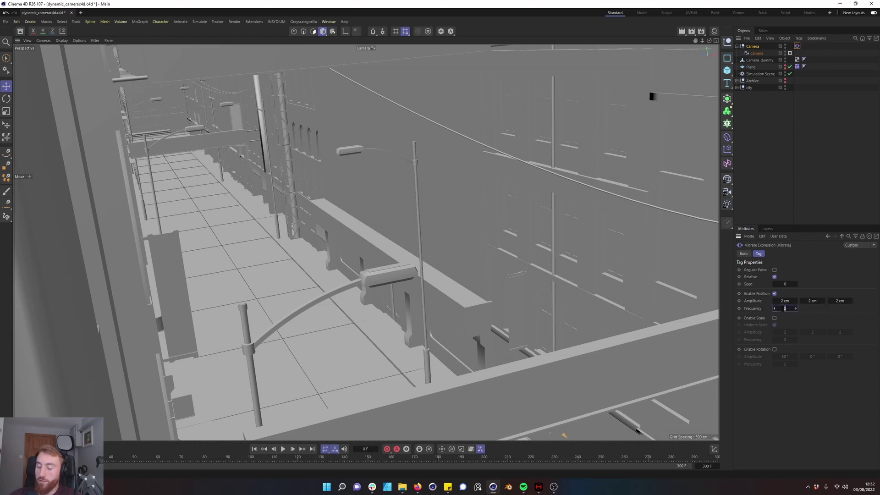
{"action": "left_click", "coordinate": [757, 54]}
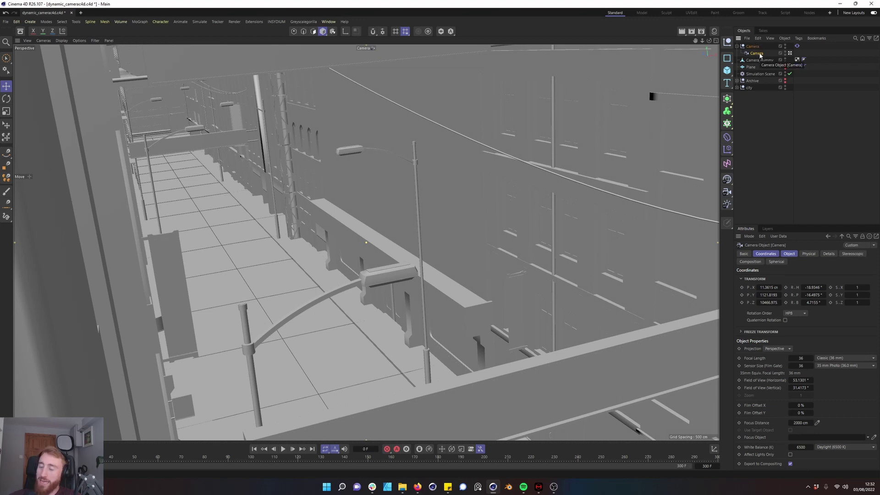
{"action": "left_click", "coordinate": [797, 46]}
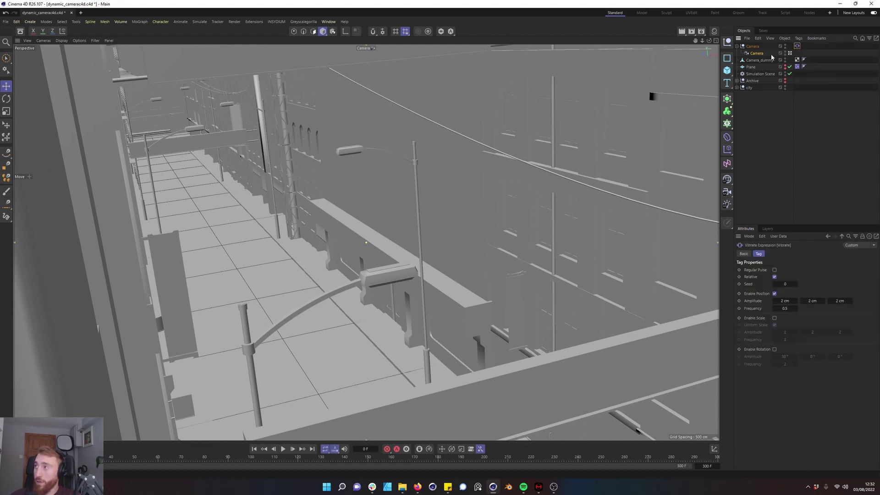
{"action": "left_click", "coordinate": [754, 54]}
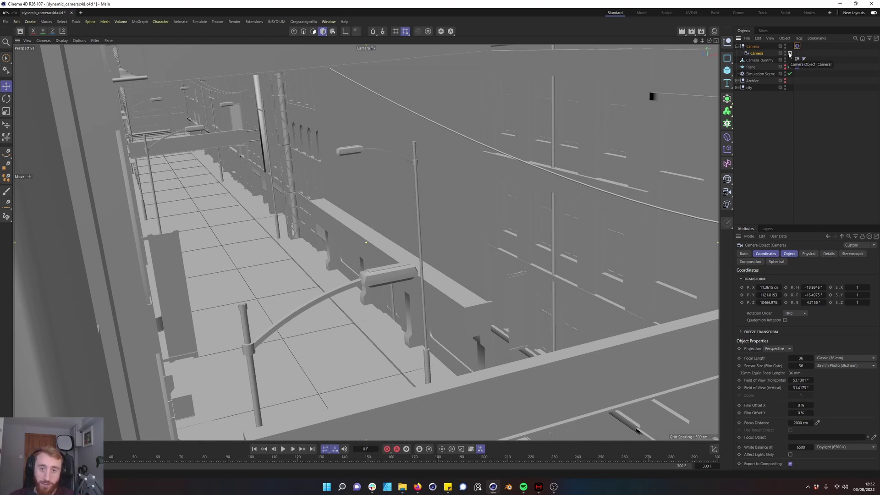
Play the animation and set the Vibrate tag's position amplitude to 10 cm on all three axes with a frequency of 0.5
{"action": "left_click", "coordinate": [283, 450]}
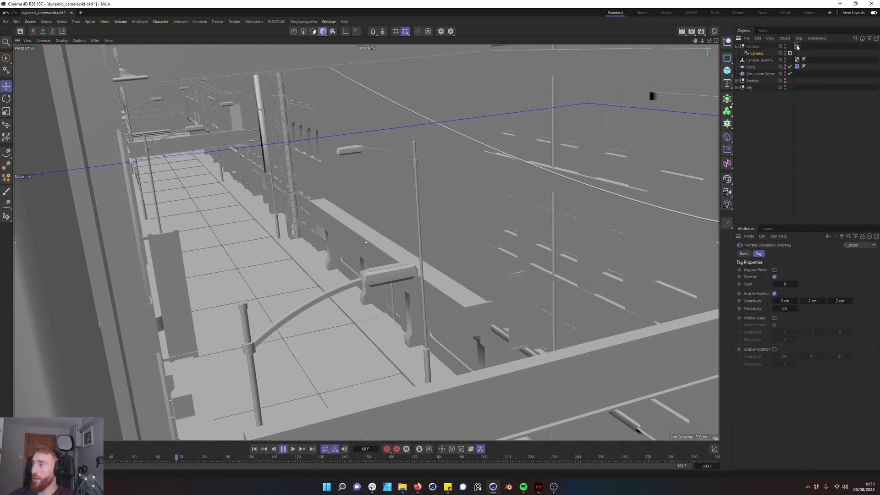
{"action": "left_click", "coordinate": [818, 160]}
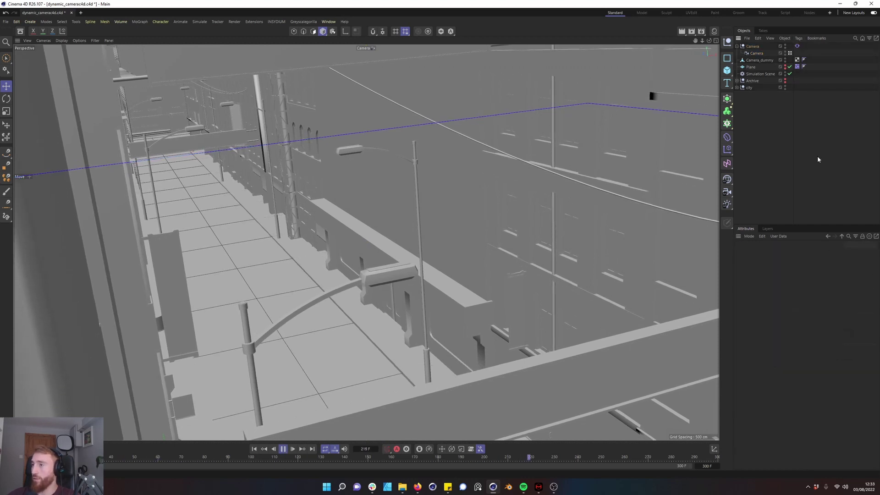
{"action": "left_click", "coordinate": [797, 47]}
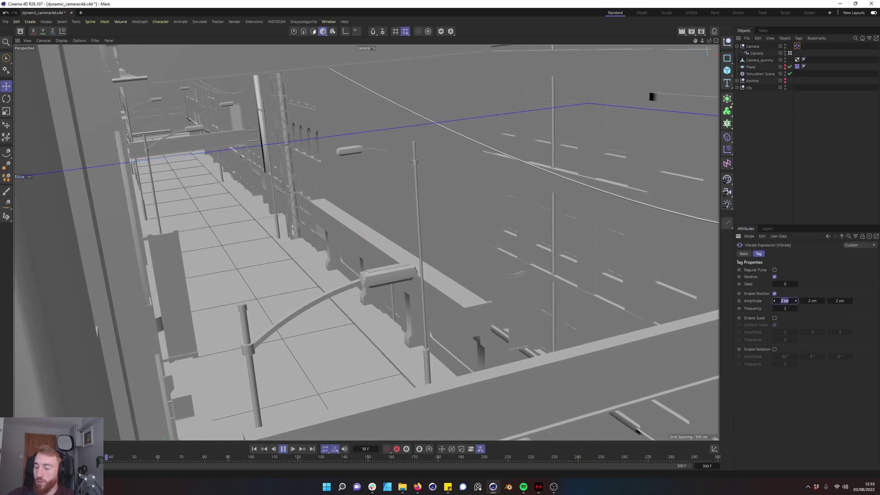
{"action": "type", "text": "10"}
{"action": "key", "text": "Tab"}
{"action": "type", "text": "10"}
{"action": "key", "text": "Tab"}
{"action": "type", "text": "1"}
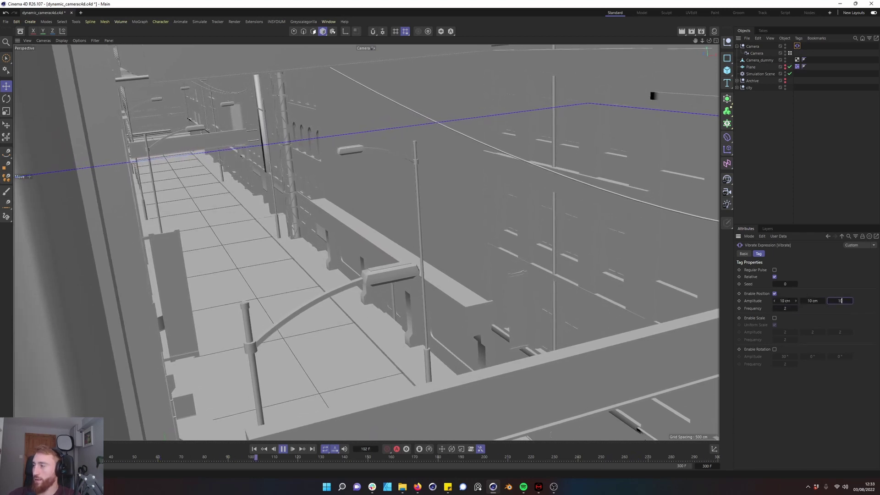
{"action": "type", "text": "10"}
{"action": "key", "text": "Tab"}
{"action": "type", "text": "0.5"}
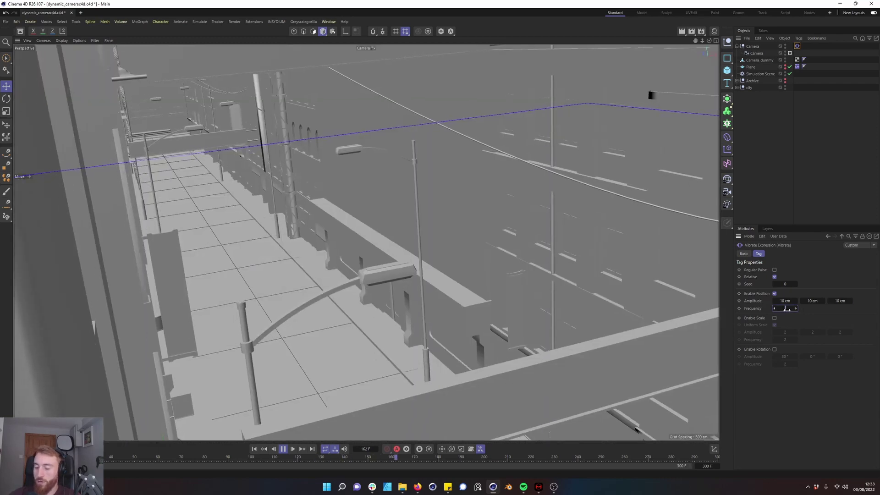
{"action": "key", "text": "Return"}
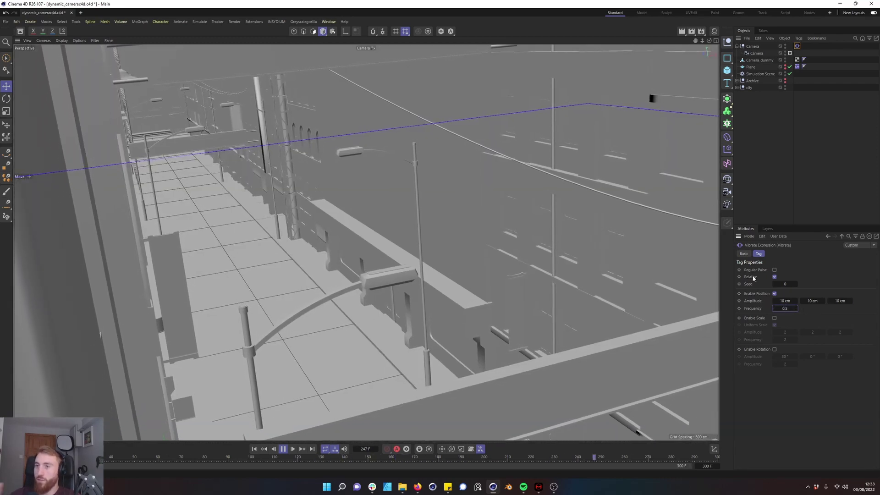
Enable rotation vibration on the Vibrate tag with an amplitude of 1° on all three axes and a frequency of 0.2
{"action": "left_click", "coordinate": [775, 349]}
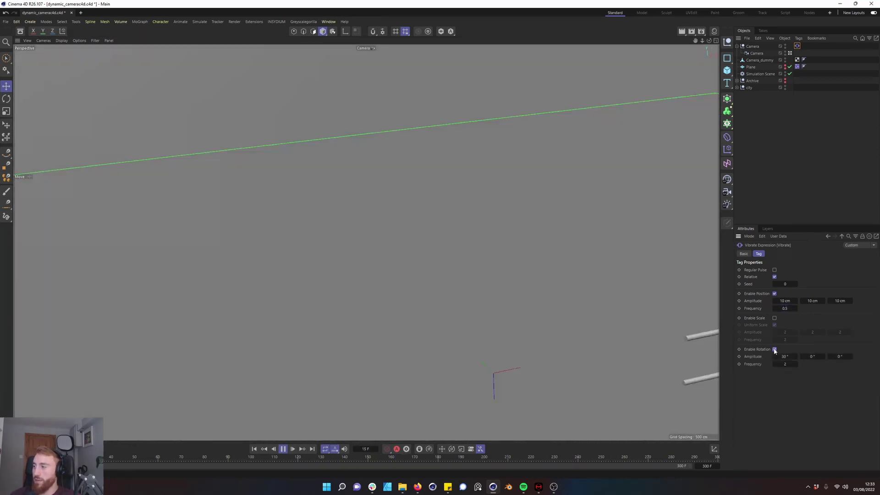
{"action": "left_click", "coordinate": [785, 356]}
{"action": "type", "text": "1"}
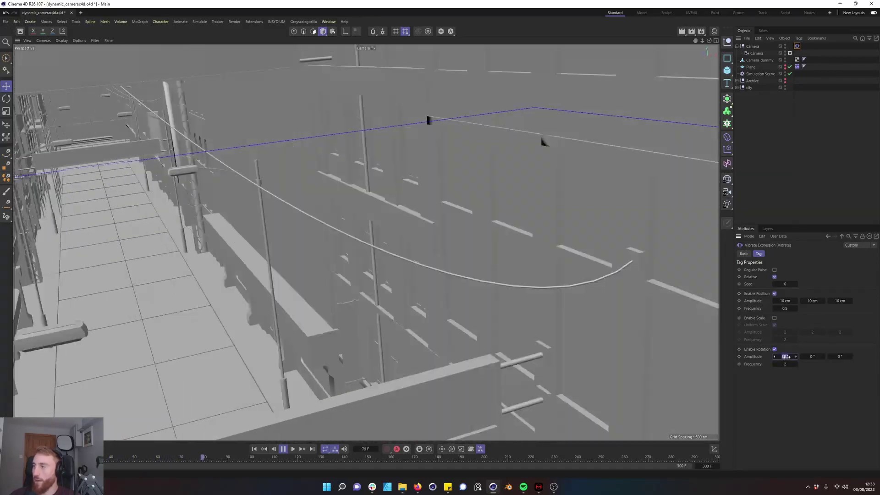
{"action": "key", "text": "Tab"}
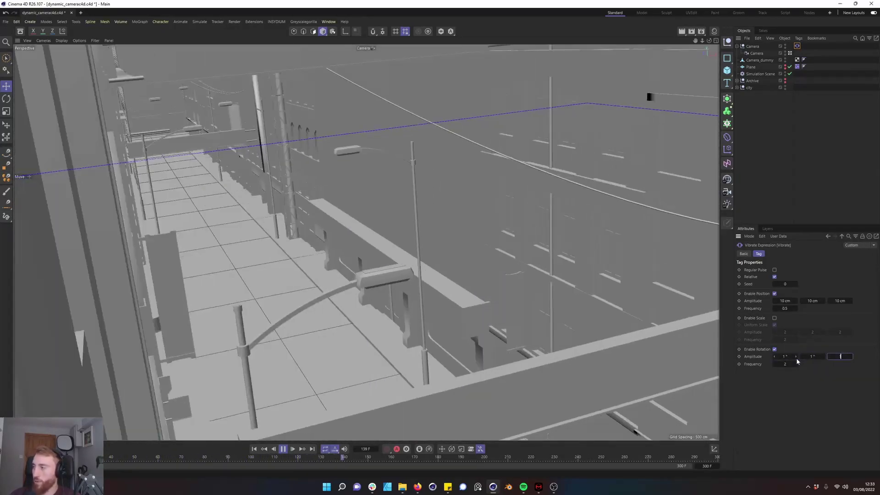
{"action": "type", "text": "1"}
{"action": "key", "text": "Tab"}
{"action": "type", "text": "1"}
{"action": "key", "text": "Tab"}
{"action": "type", "text": "0.2"}
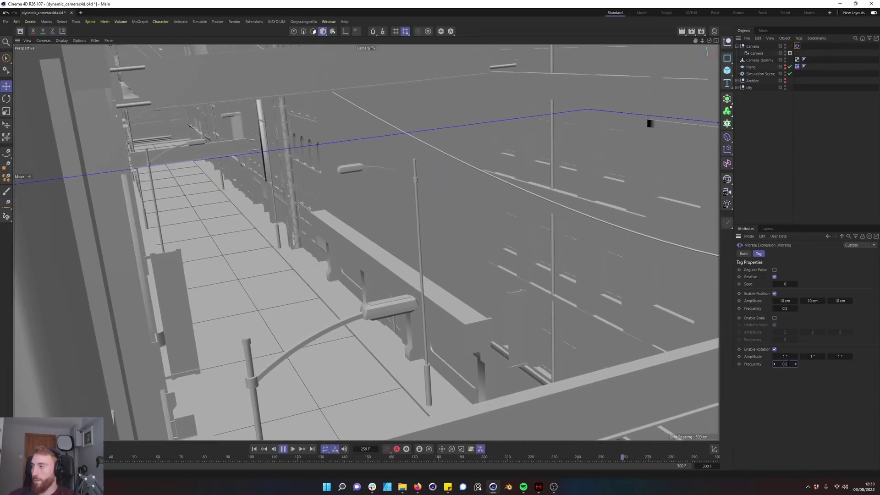
Slow the Vibrate tag's shake by setting the rotation frequency to 0.02 and the position frequency to 0.1
{"action": "double_click", "coordinate": [790, 364]}
{"action": "type", "text": "0"}
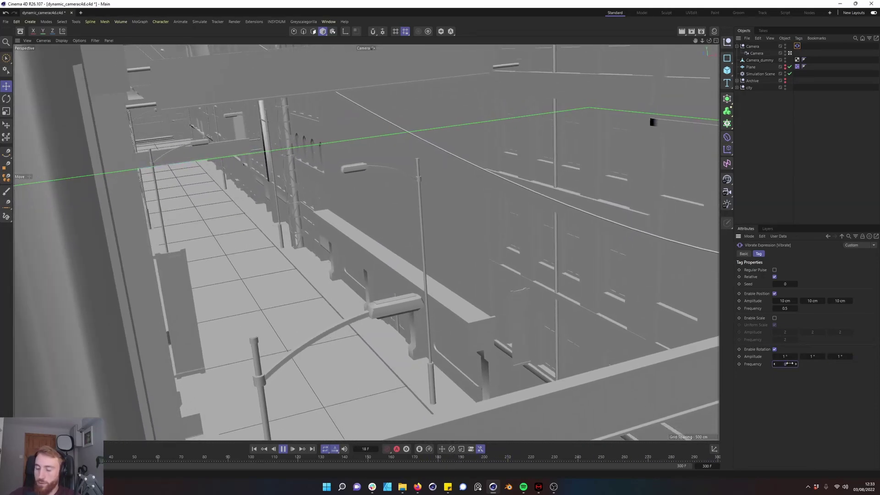
{"action": "left_click", "coordinate": [787, 308]}
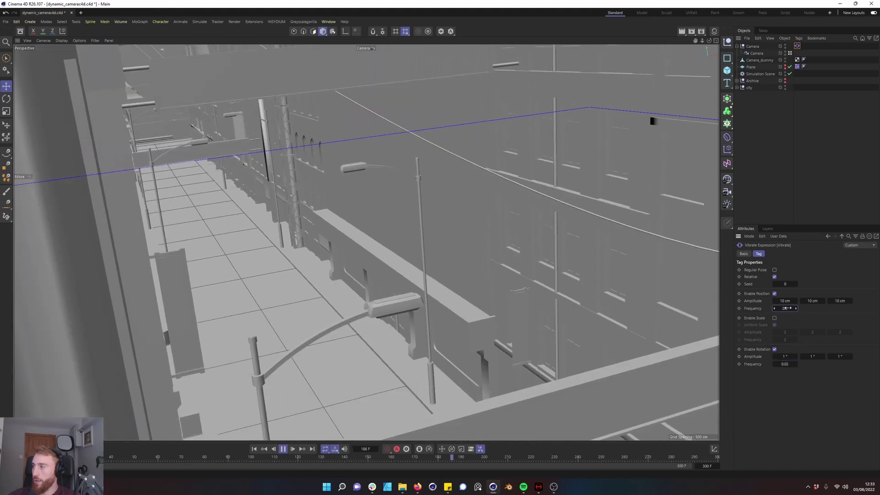
{"action": "type", "text": "0.1"}
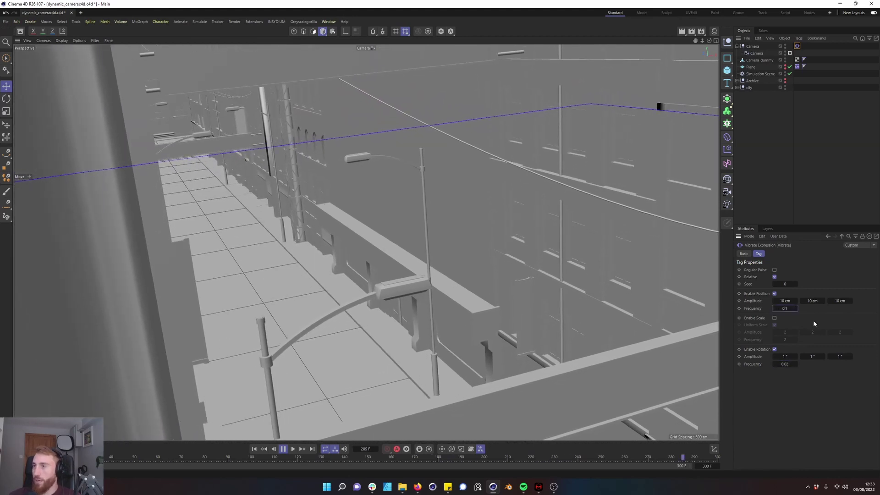